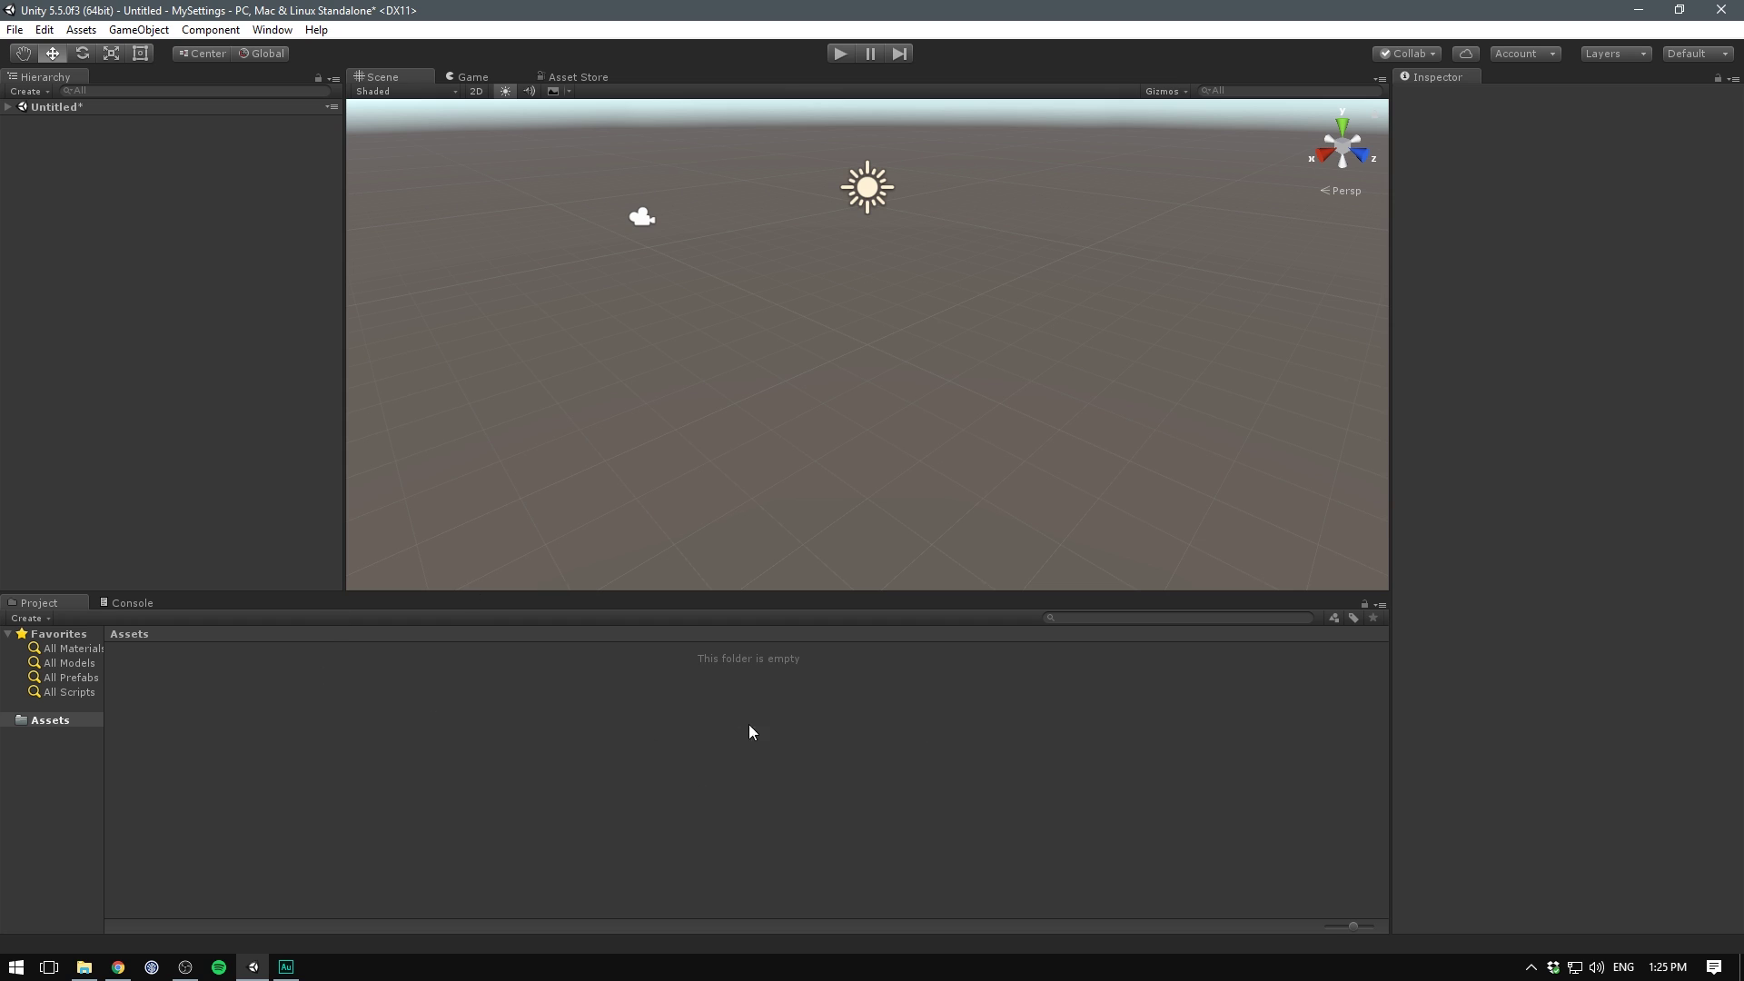
Step: Switch the Project panel to One Column Layout under the Hierarchy and dock the Console below the Scene
left_click(1380, 604)
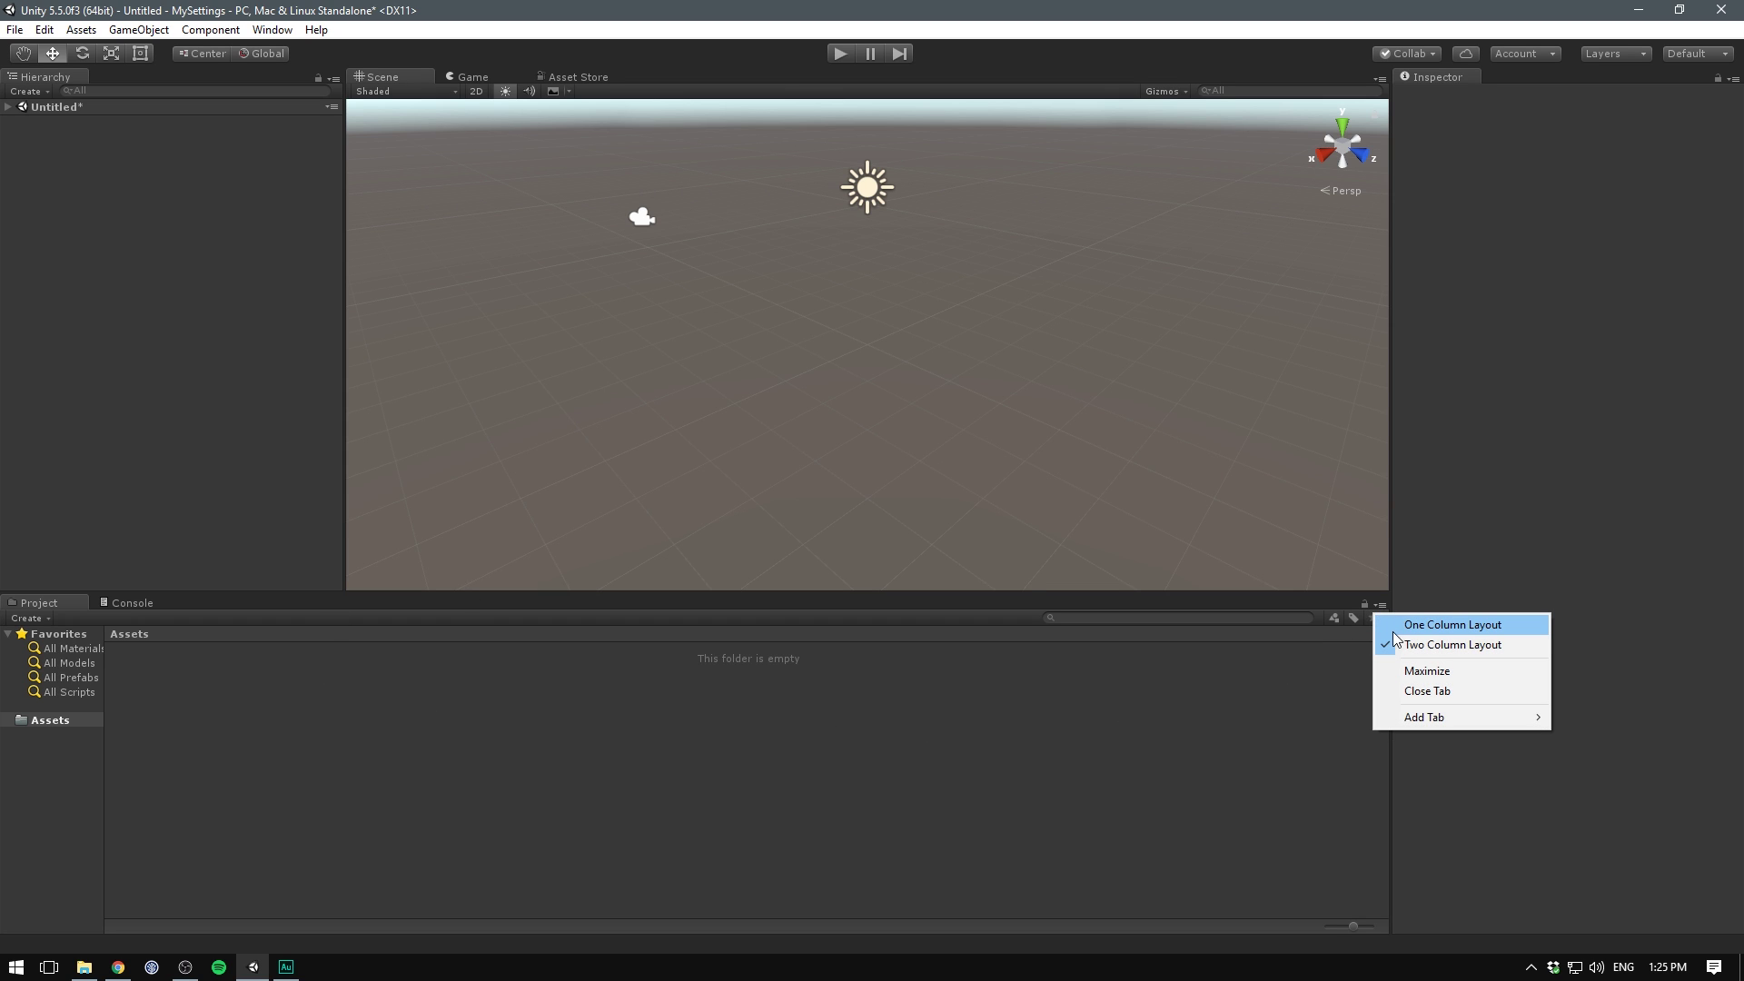
left_click(1403, 625)
left_click_drag(39, 605, 75, 525)
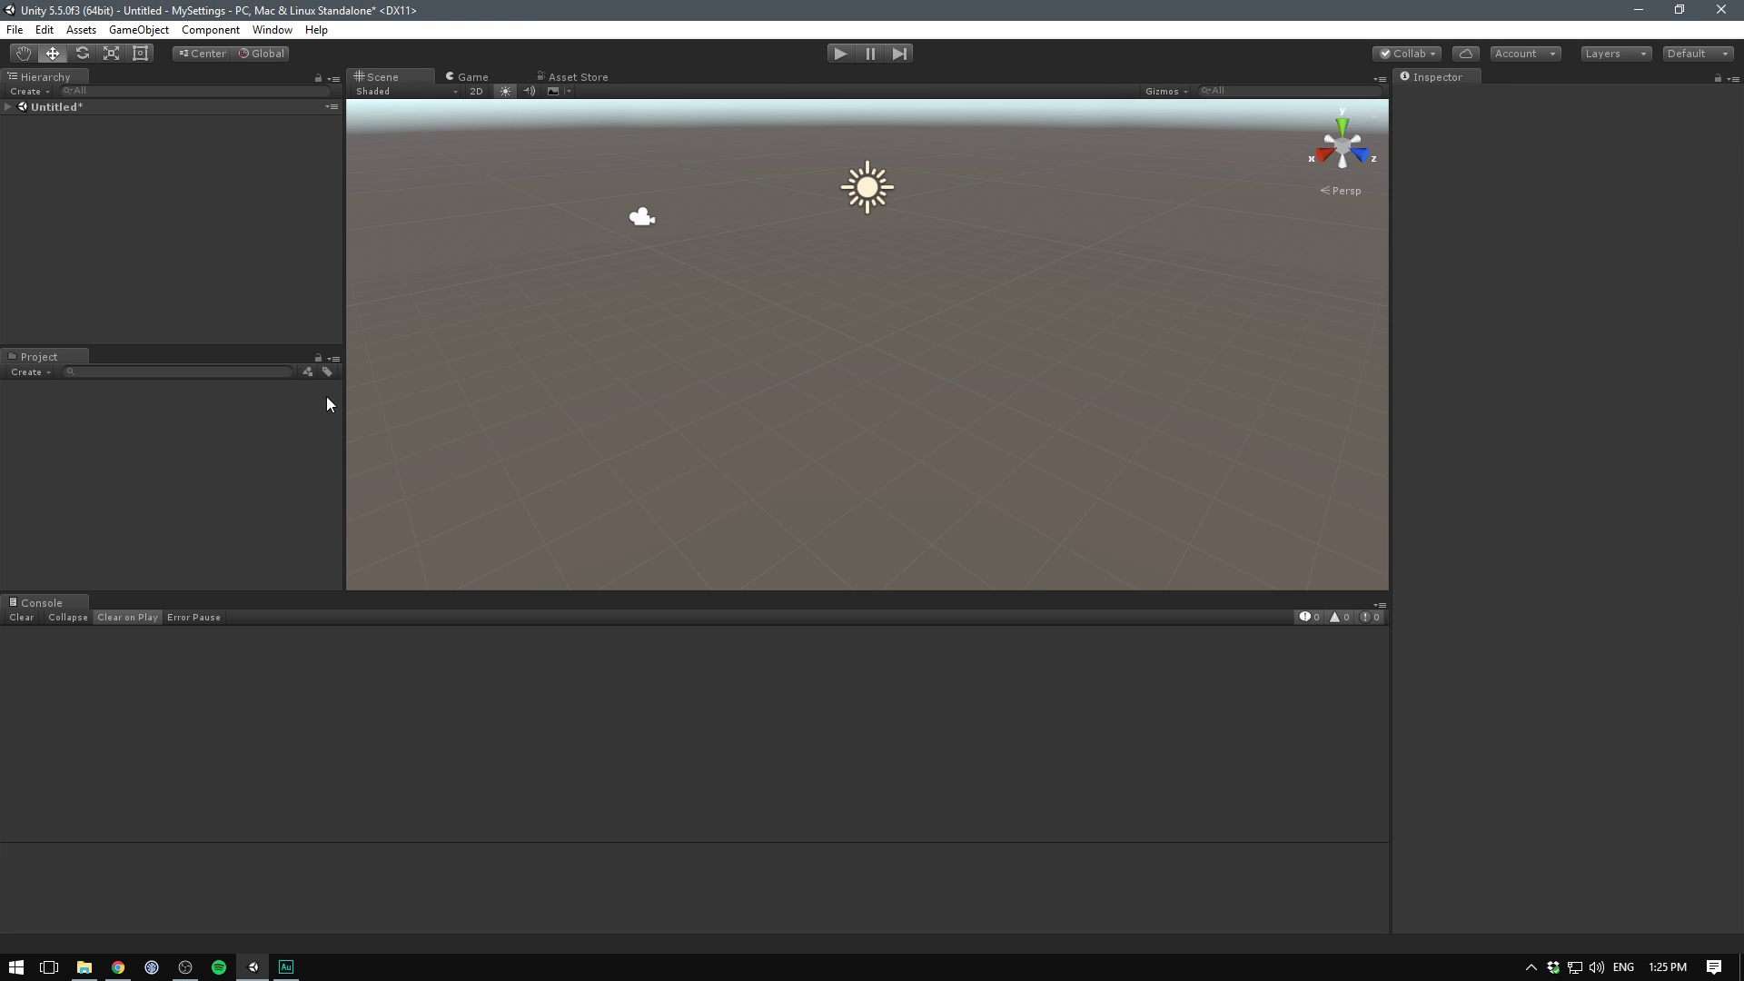
left_click_drag(51, 602, 714, 568)
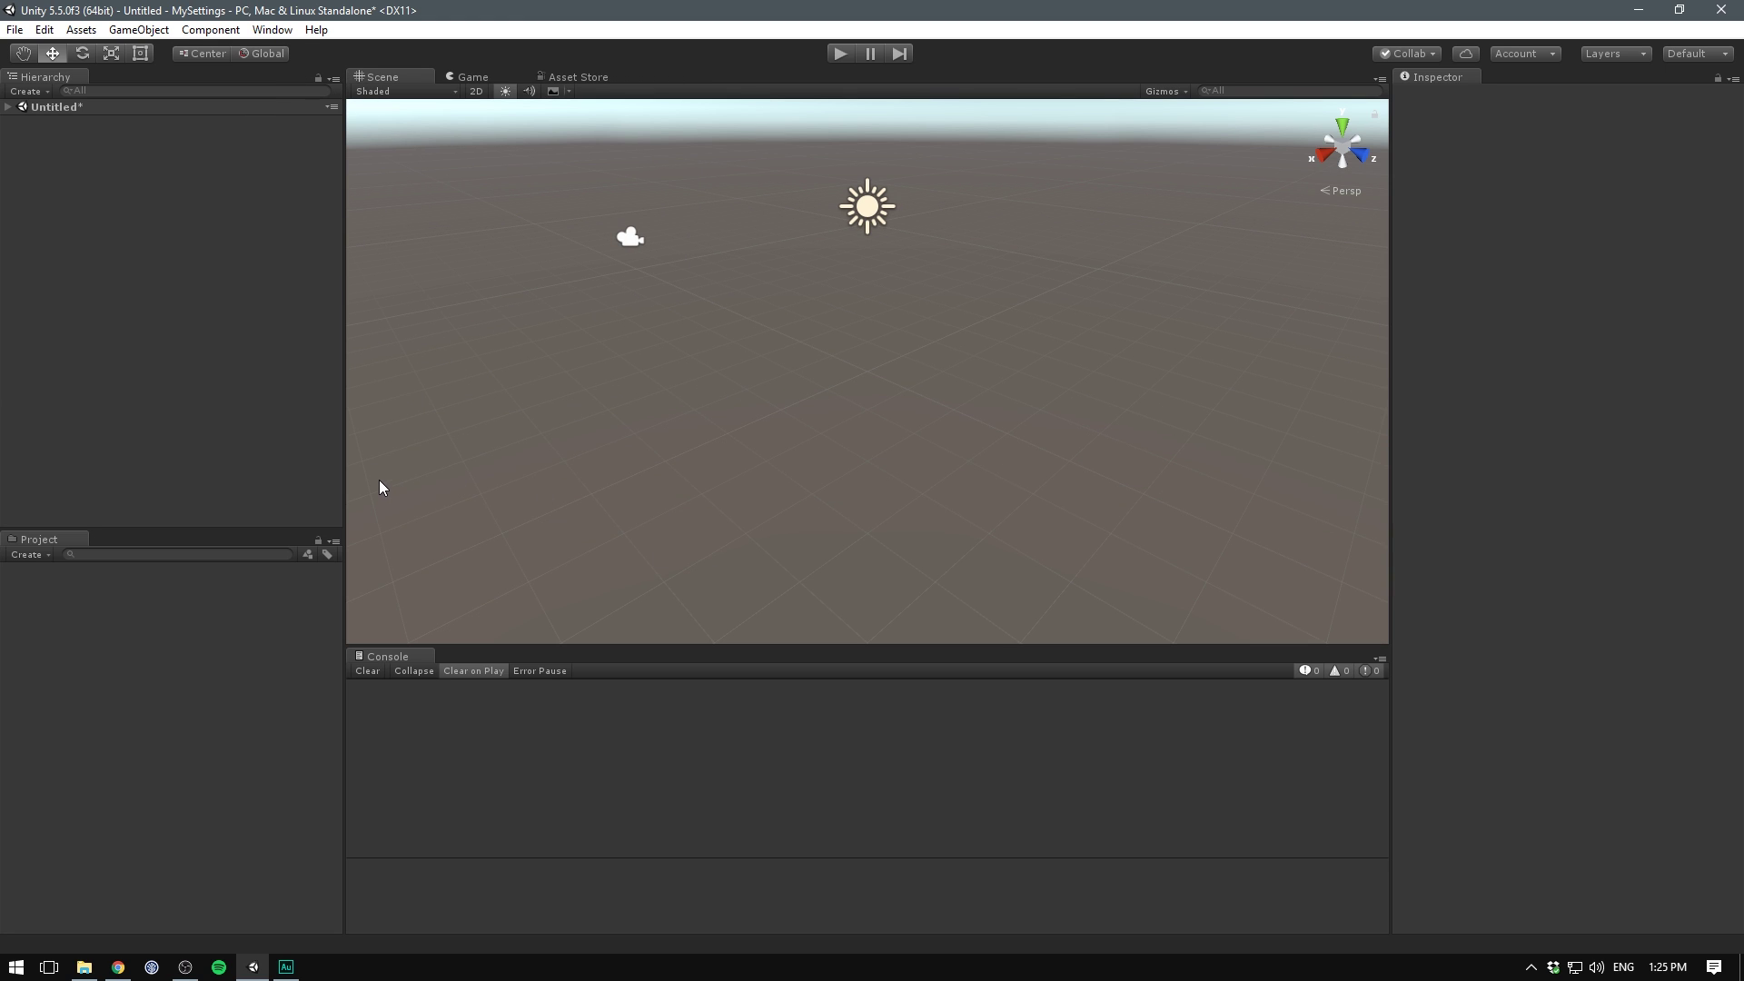
left_click_drag(344, 471, 241, 471)
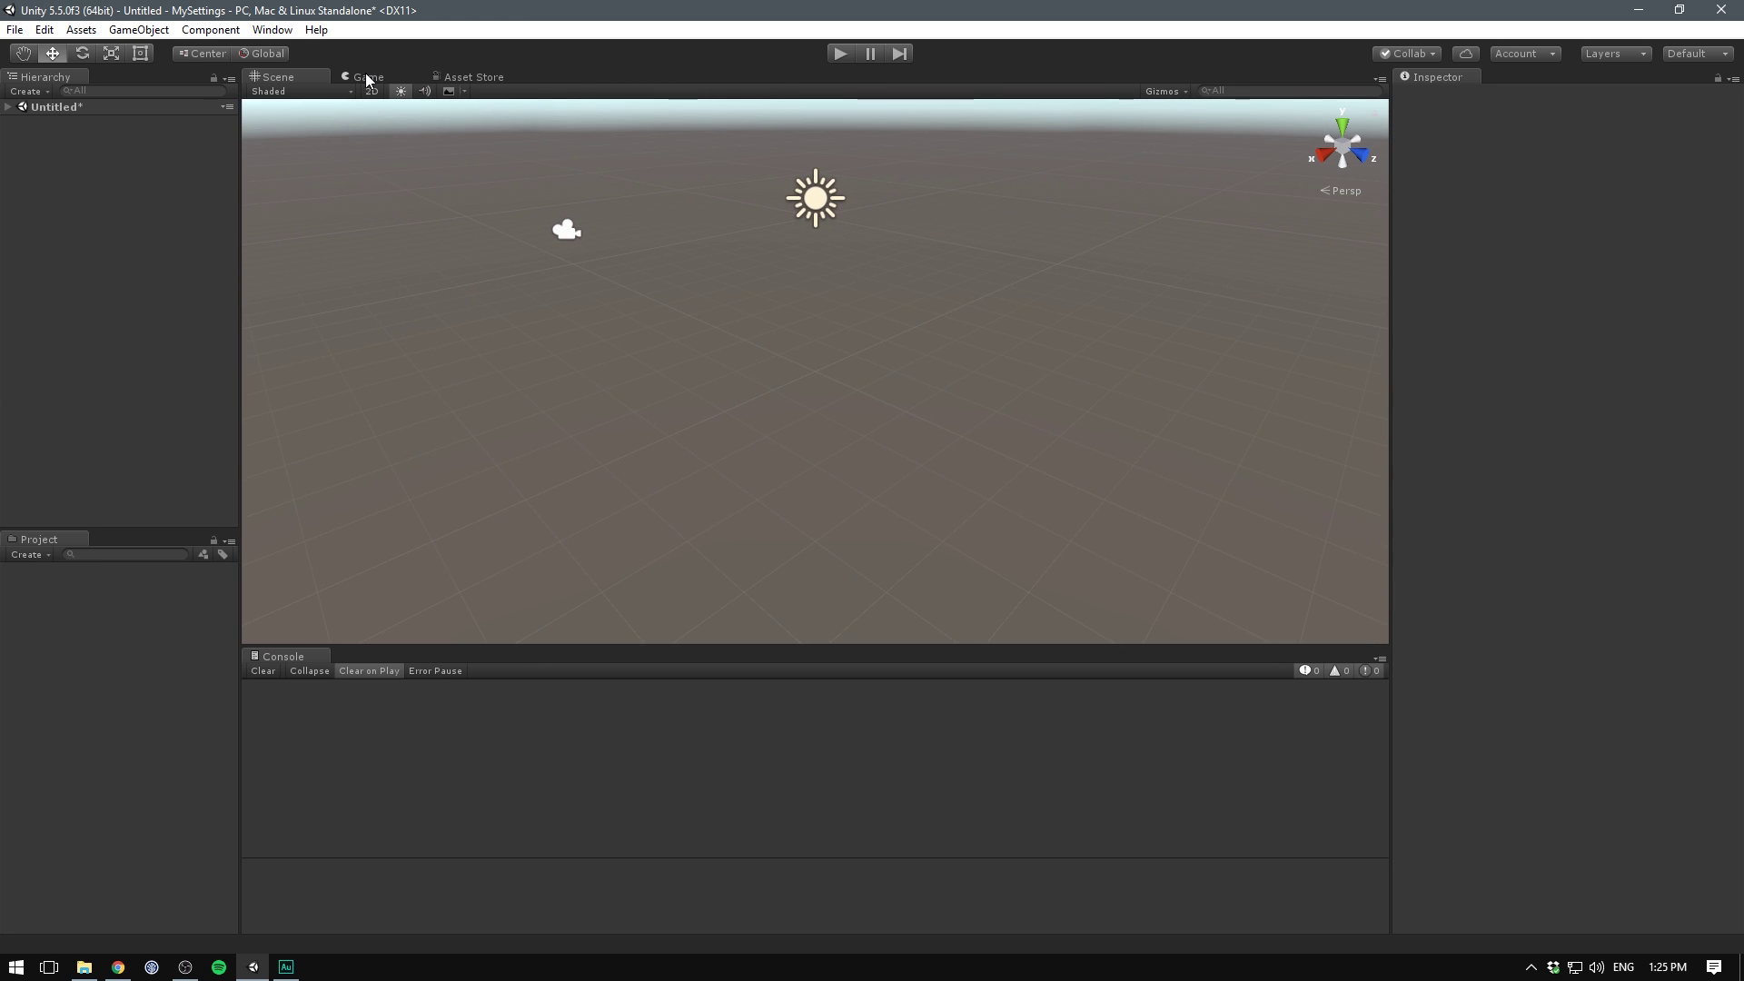
Step: Dock the Game view beside the Scene, widen the Inspector and close the Asset Store tab
left_click_drag(368, 80, 867, 247)
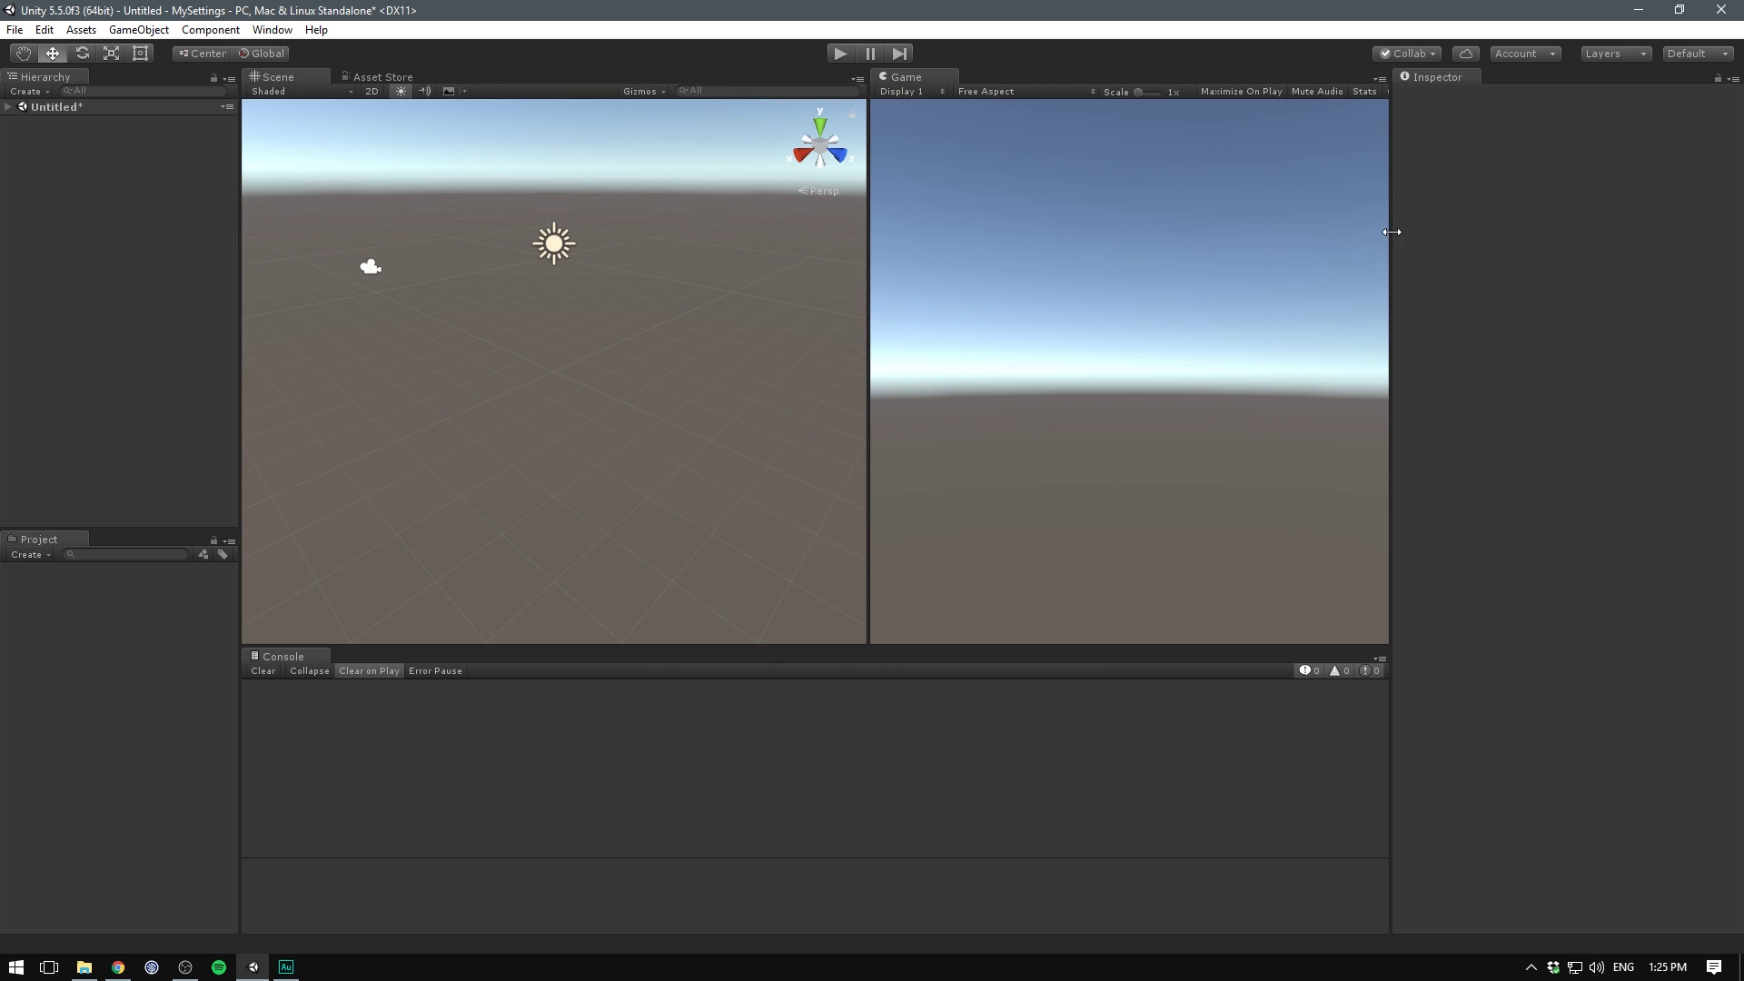
left_click_drag(1392, 234, 1291, 256)
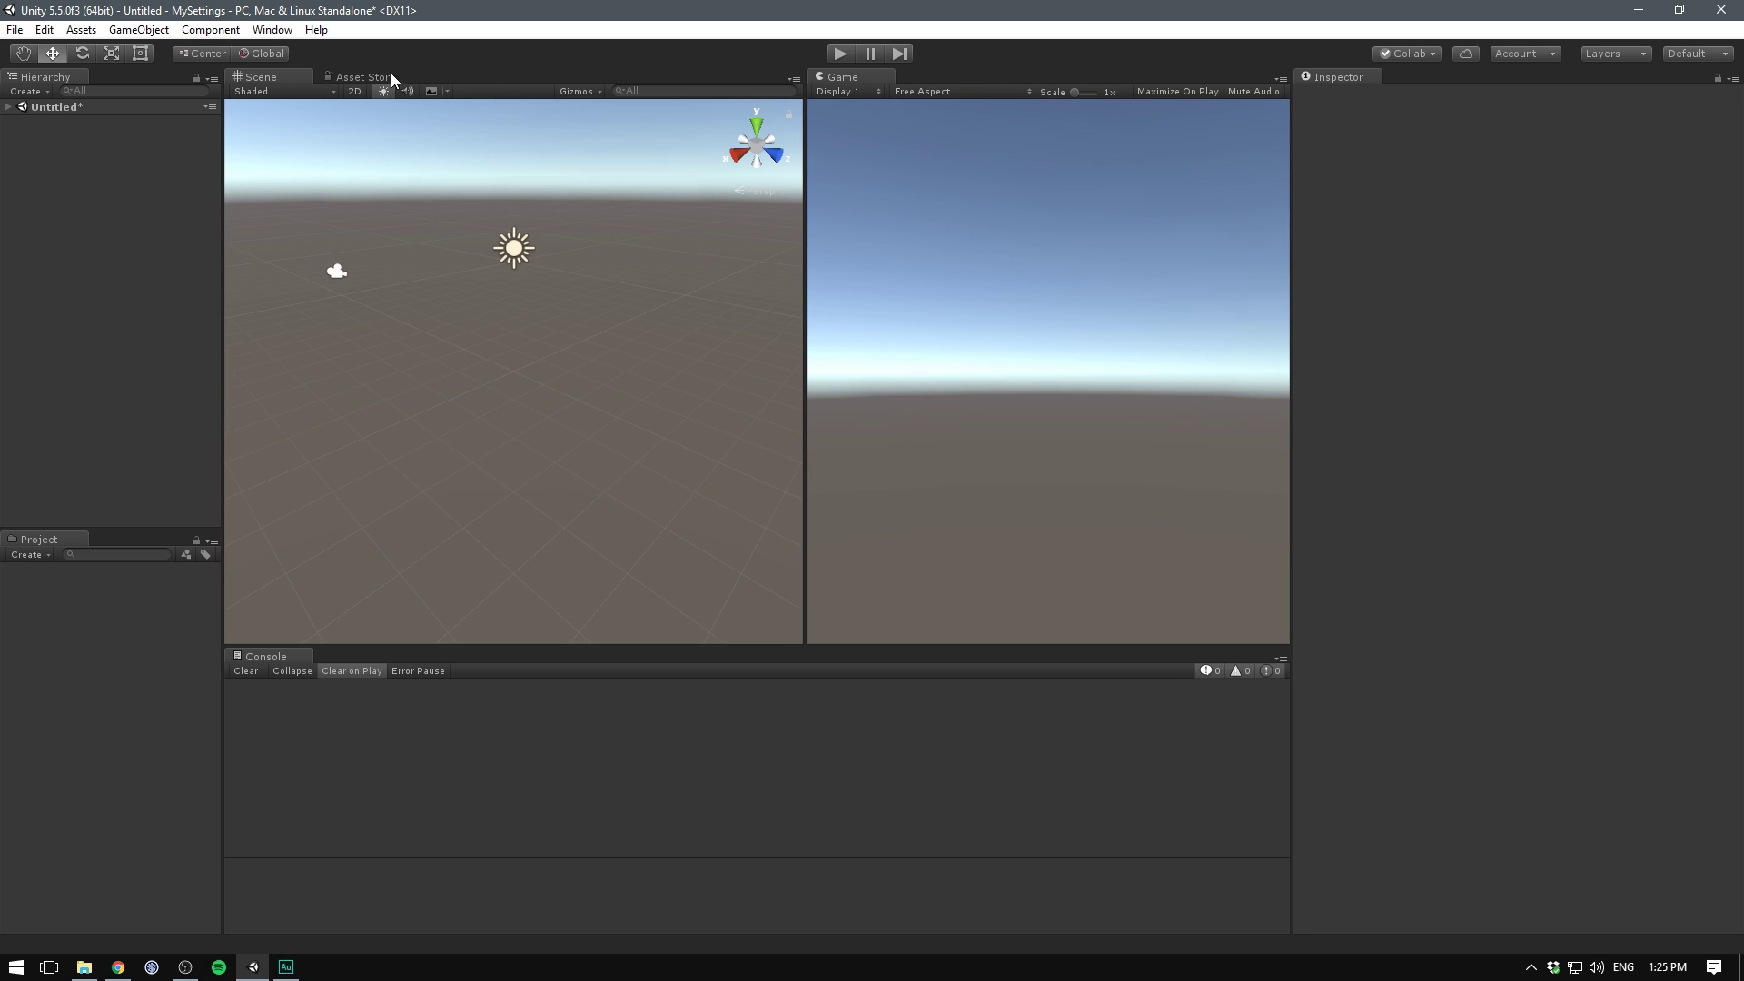
right_click(391, 76)
left_click(430, 137)
Step: Open the Animator window and dock it beside the Game view
left_click(273, 29)
left_click(355, 363)
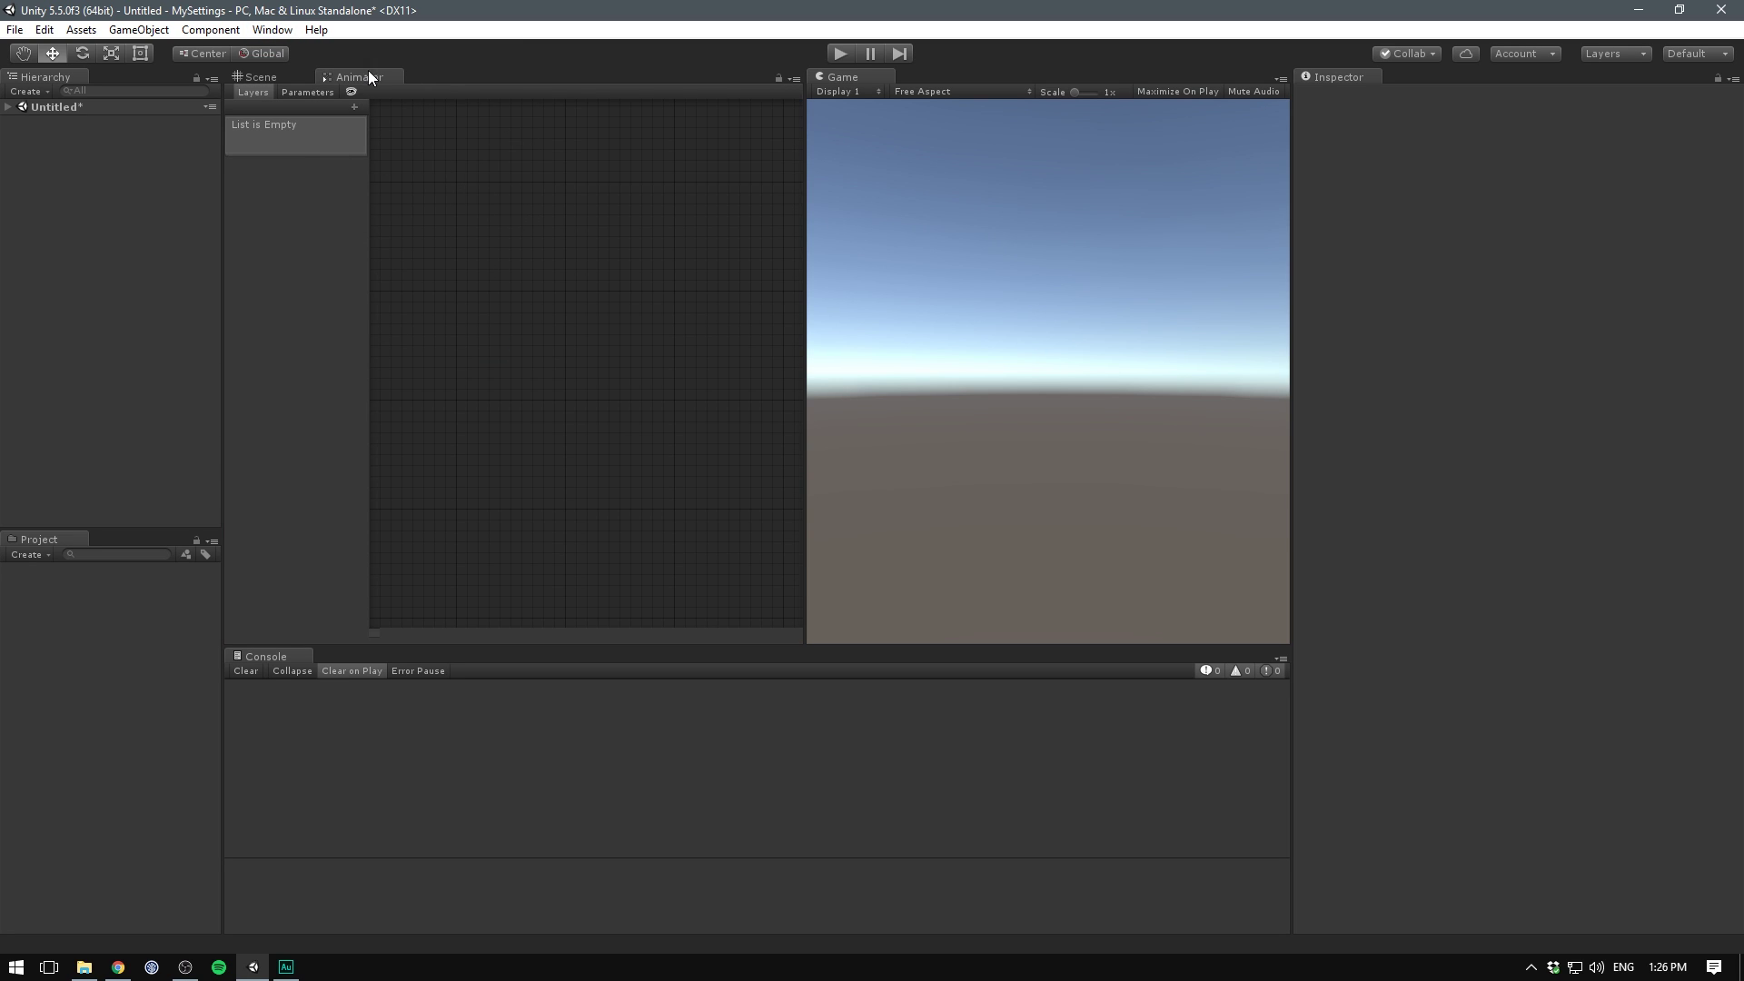
left_click_drag(369, 78, 907, 91)
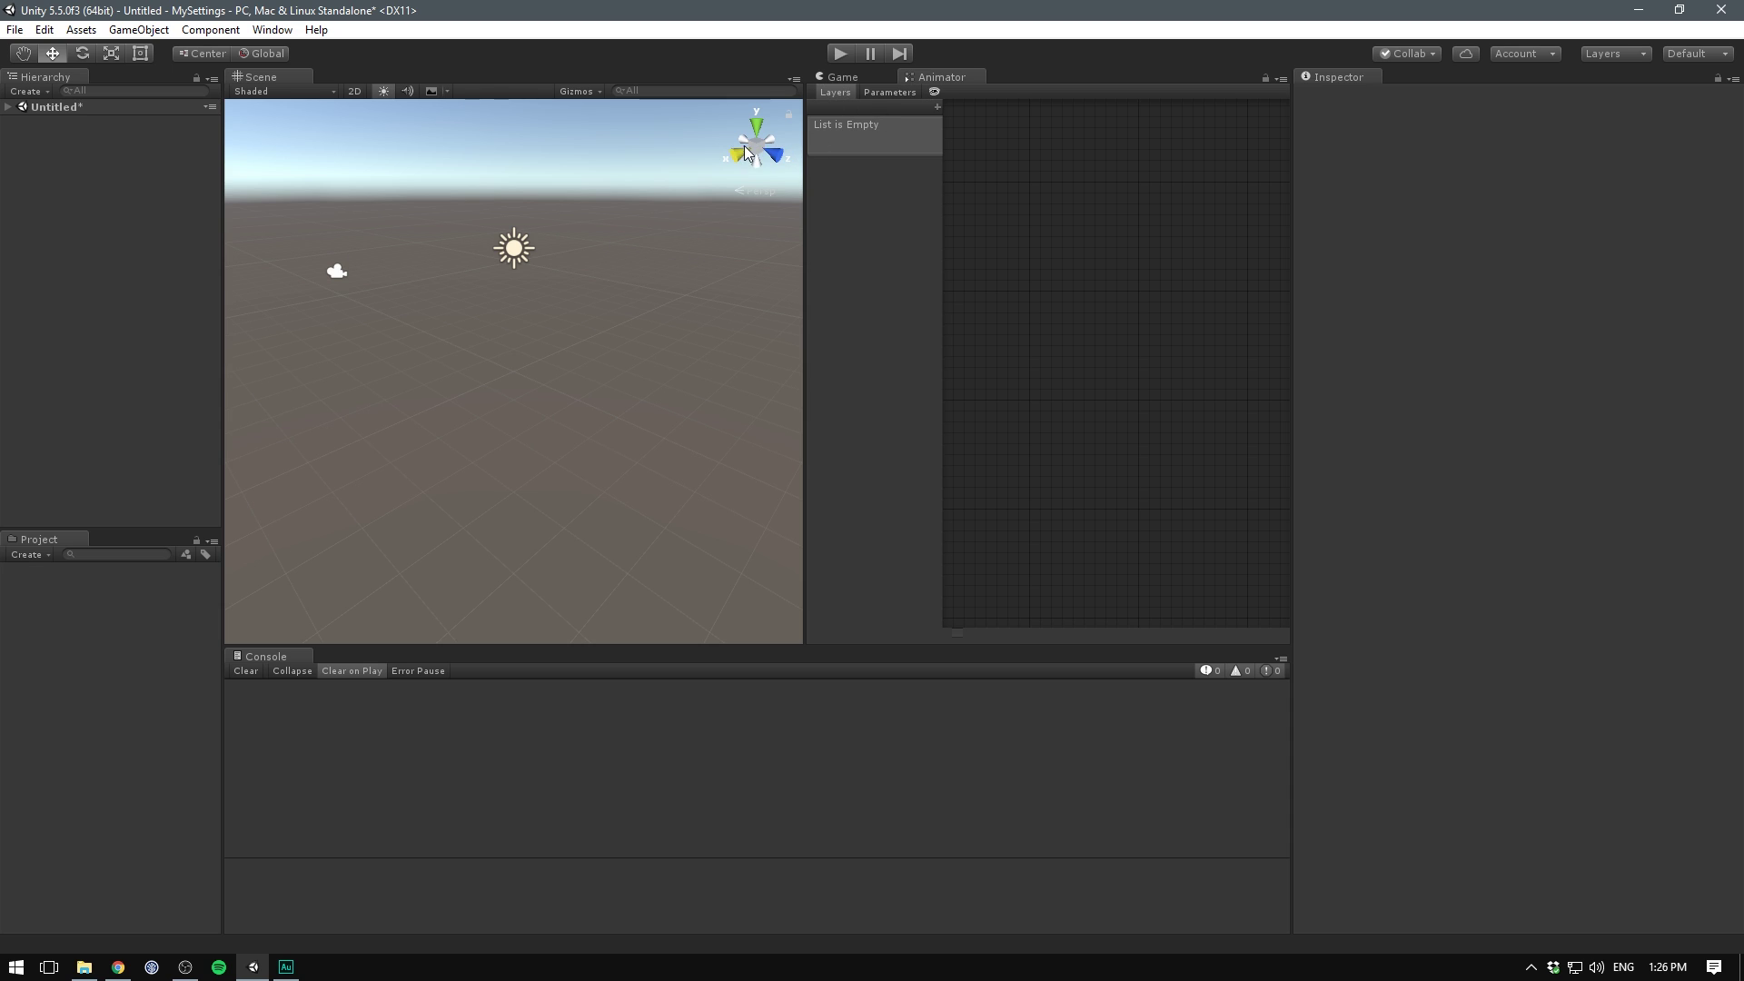
Step: Open the Animation window and dock it beside the Console
left_click(272, 29)
left_click(436, 242)
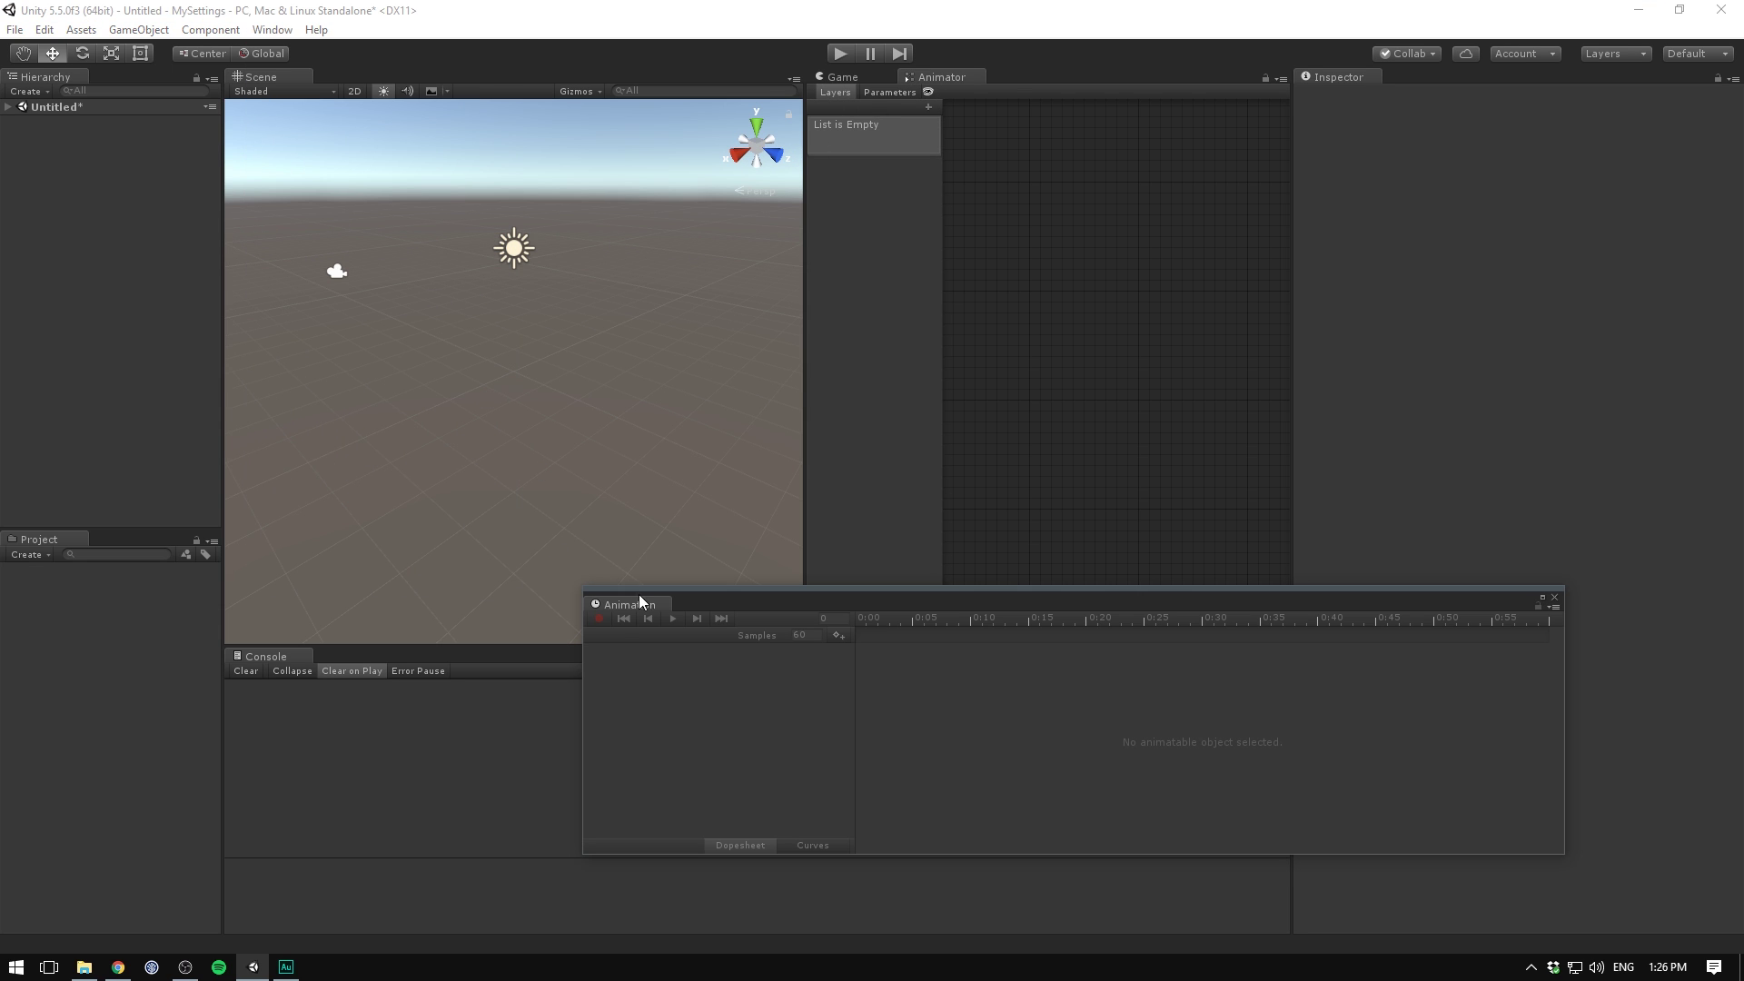
left_click_drag(640, 602, 347, 661)
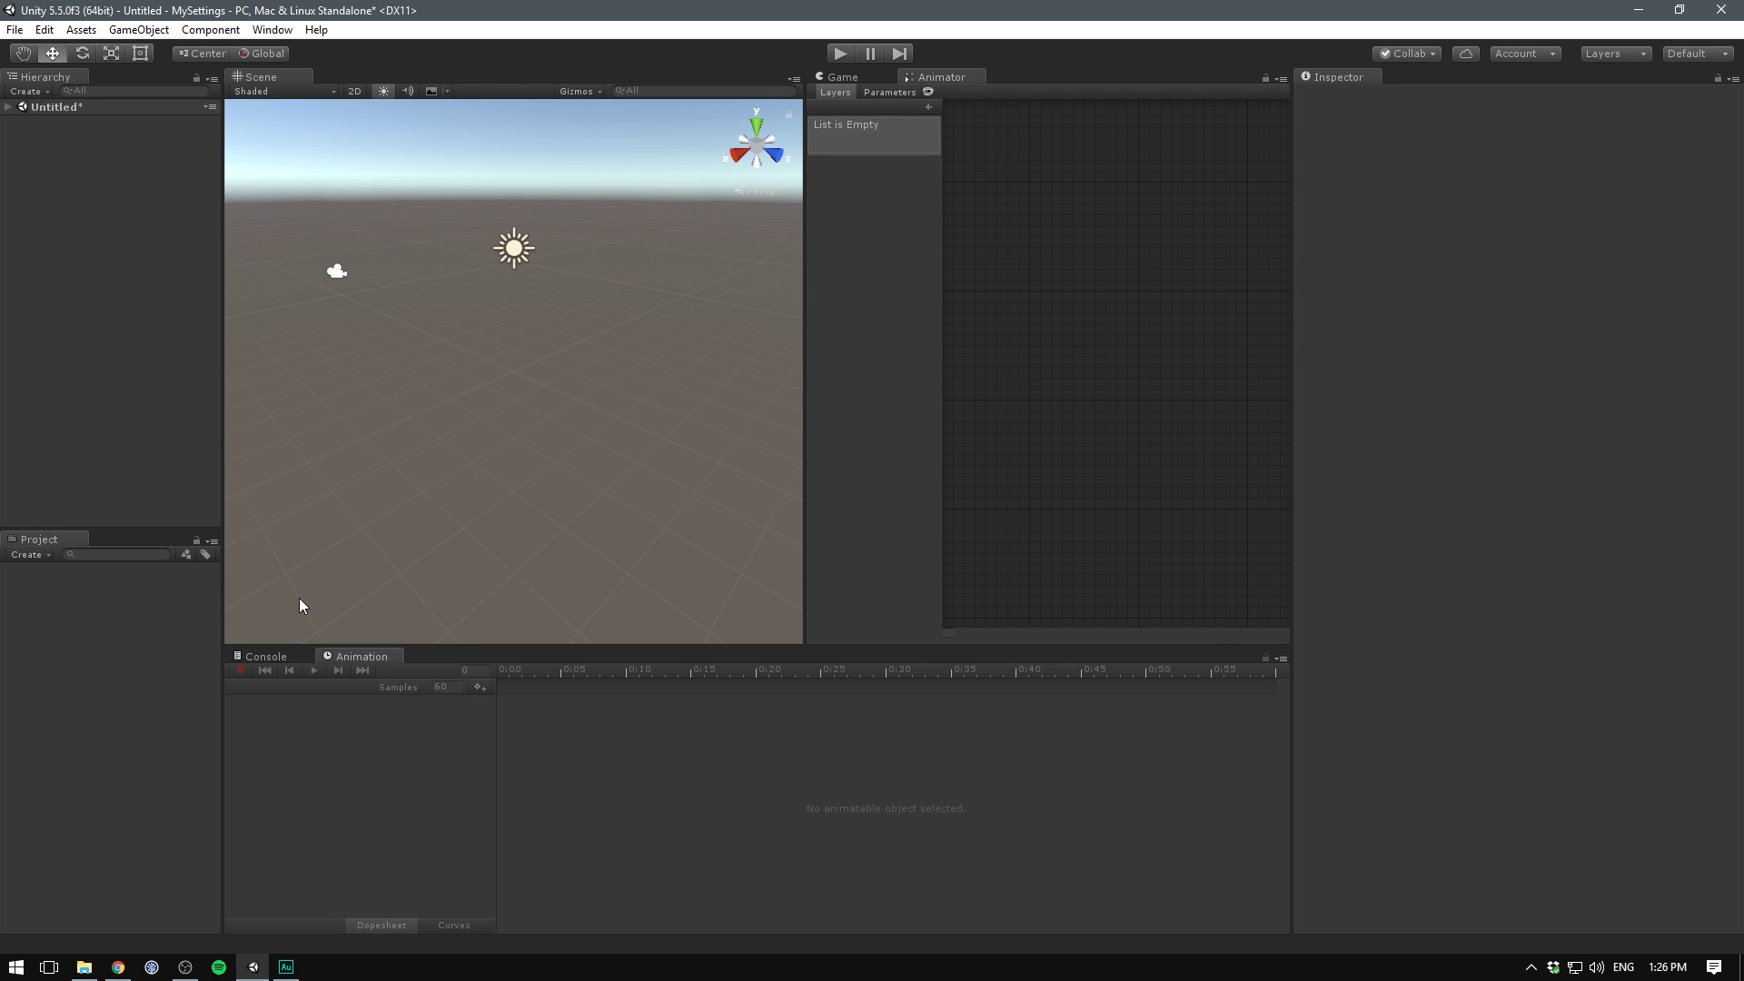
Step: Bring the Console and Game tabs forward and open Project Settings > Quality
left_click(272, 656)
left_click(840, 77)
left_click(43, 29)
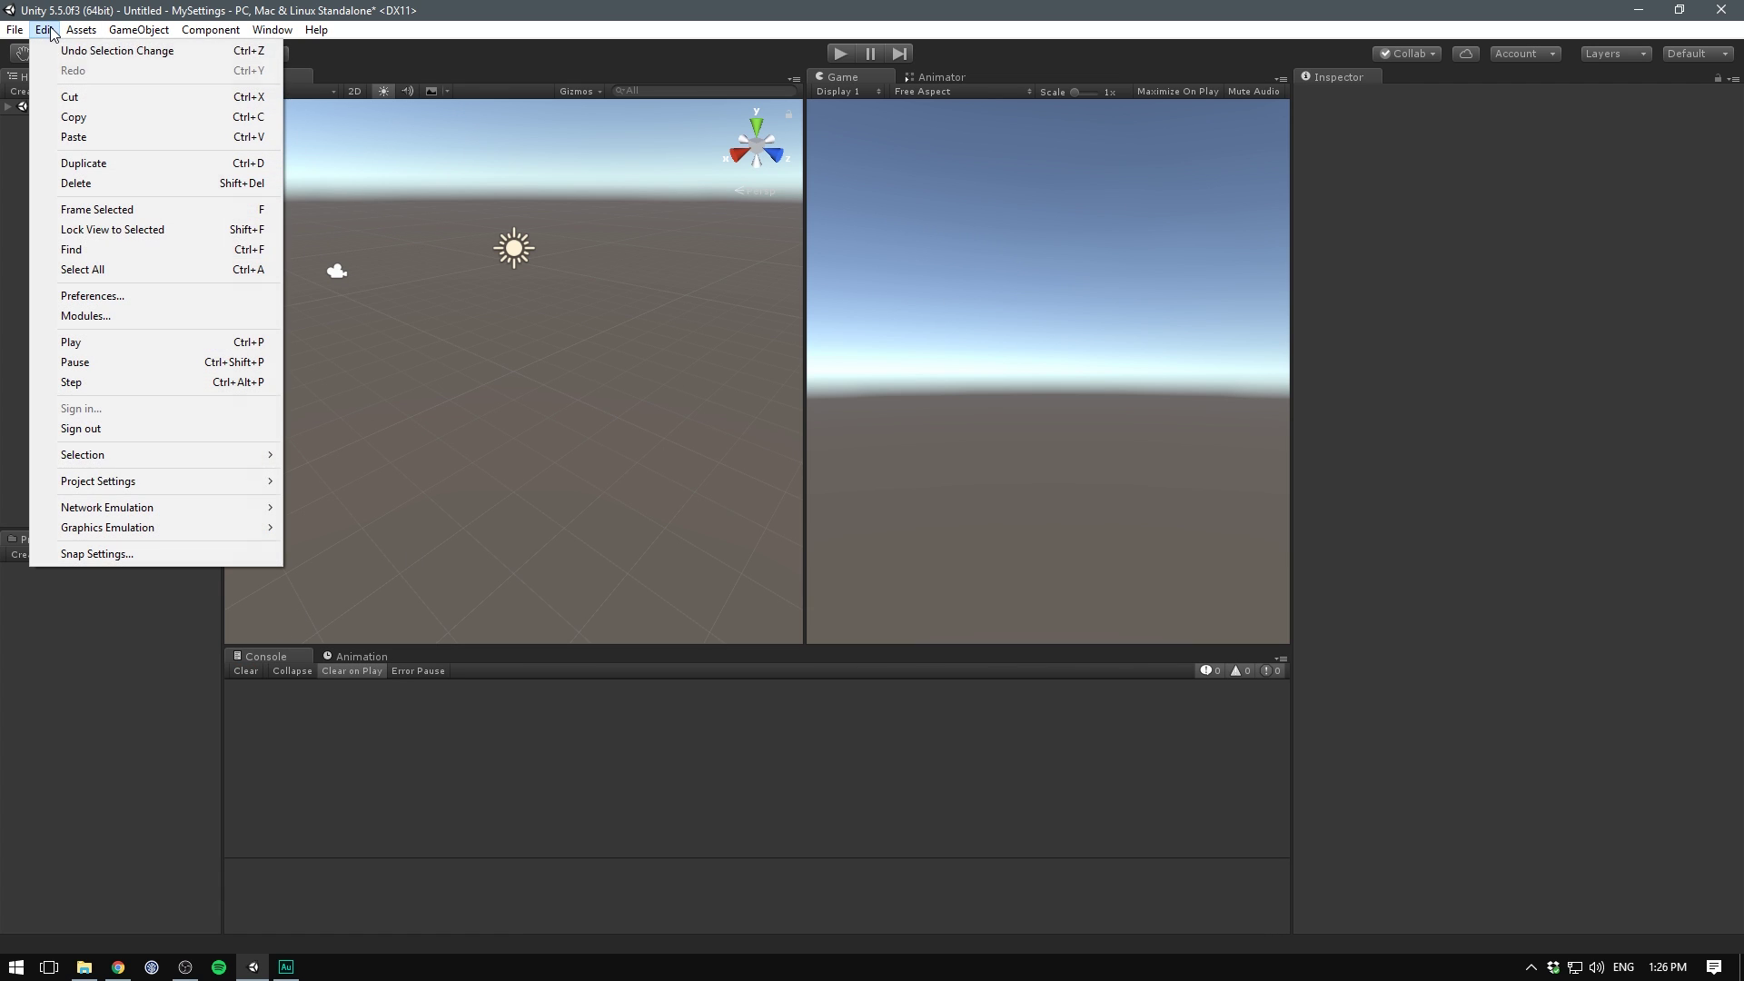
mouse_move(242, 482)
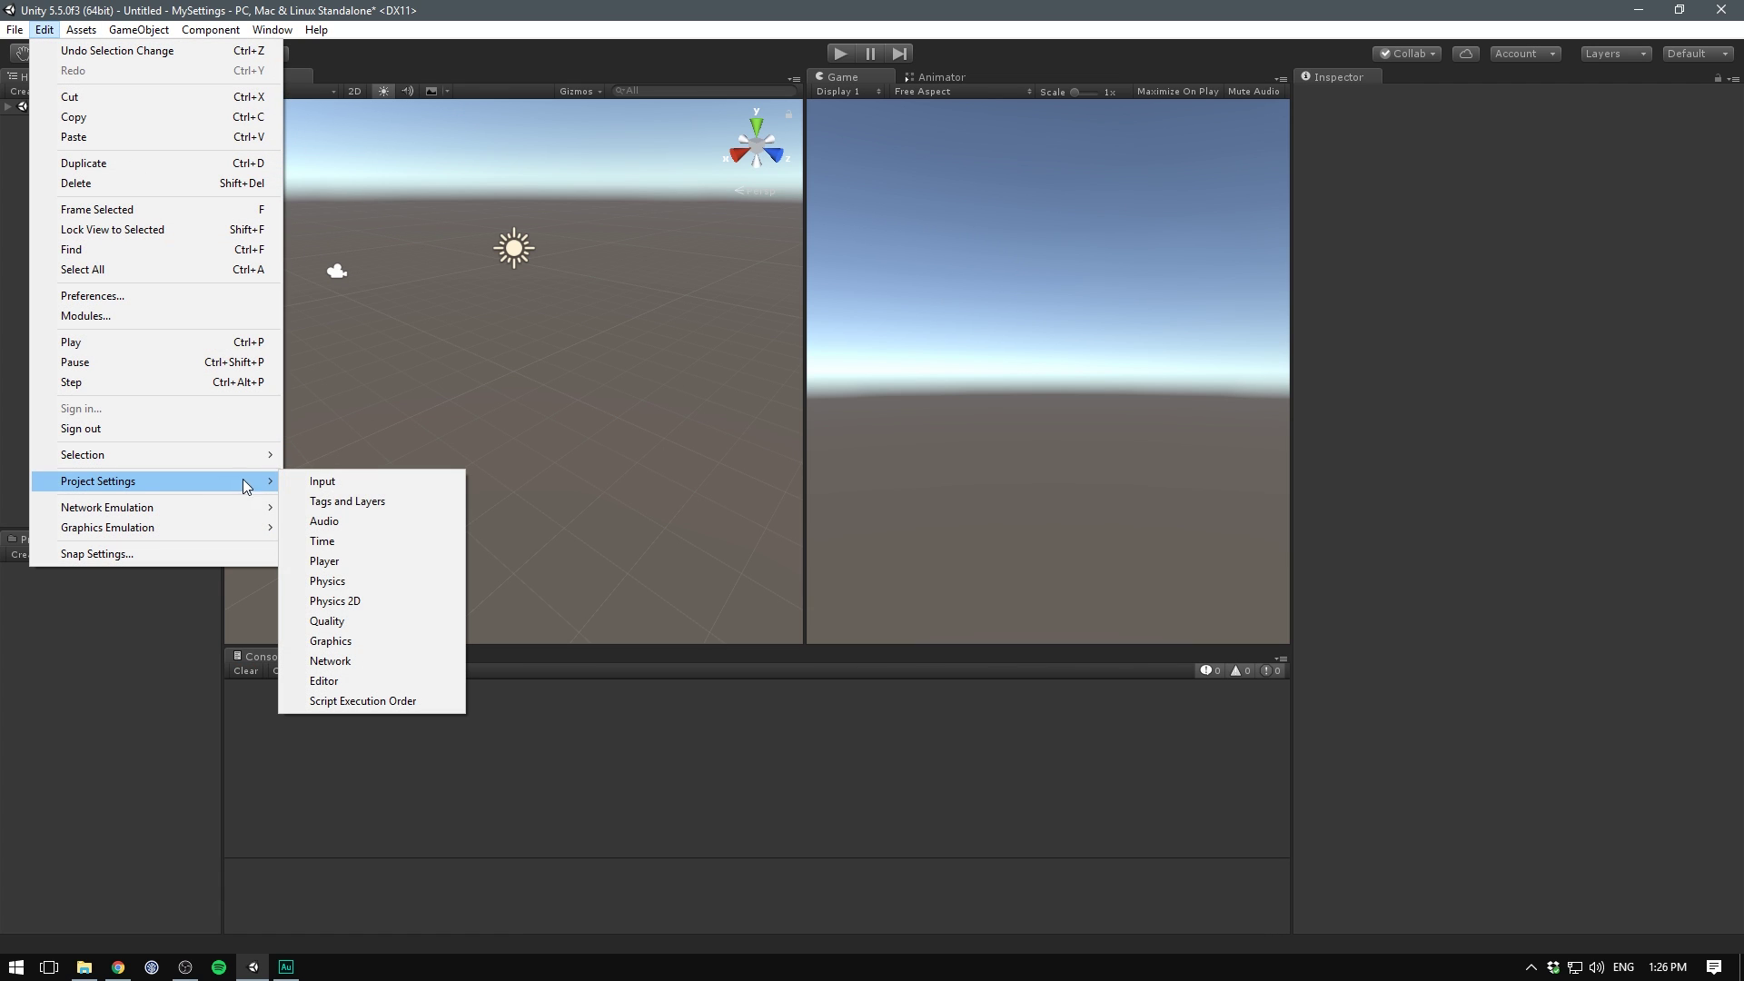
left_click(362, 623)
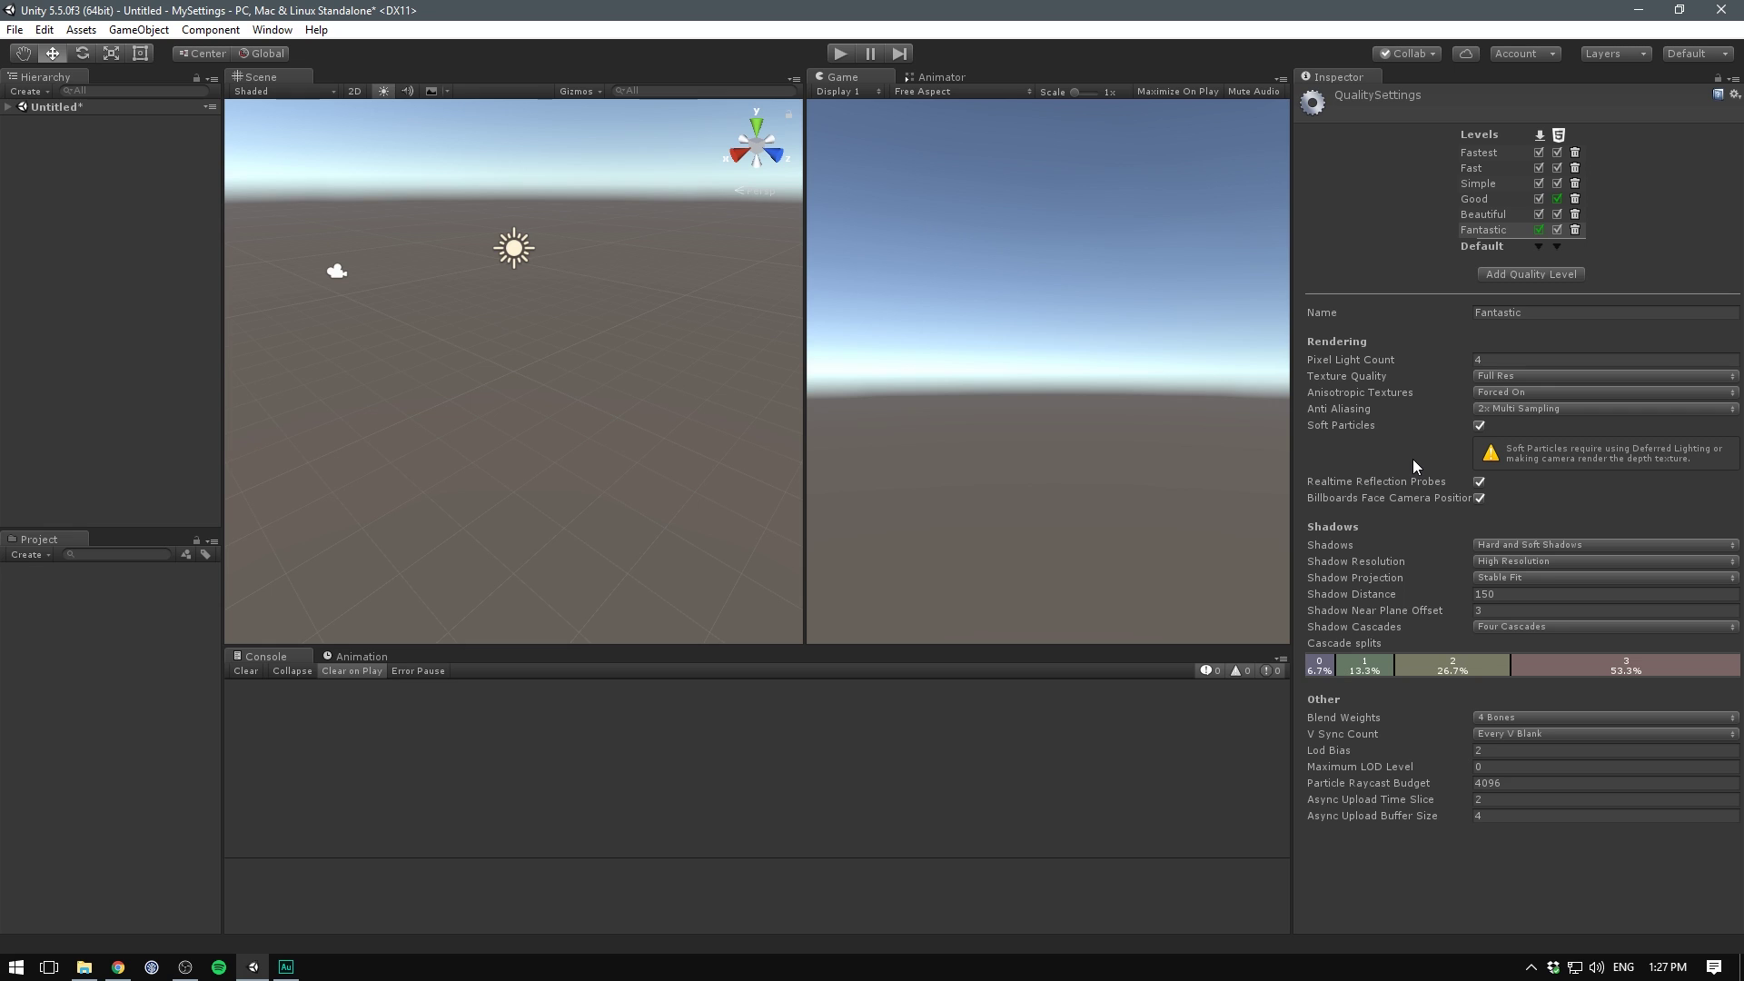
Step: Set Pixel Light Count 20, Anti Aliasing 4x Multi Sampling and Very High Resolution shadows
left_click(1503, 359)
type("20")
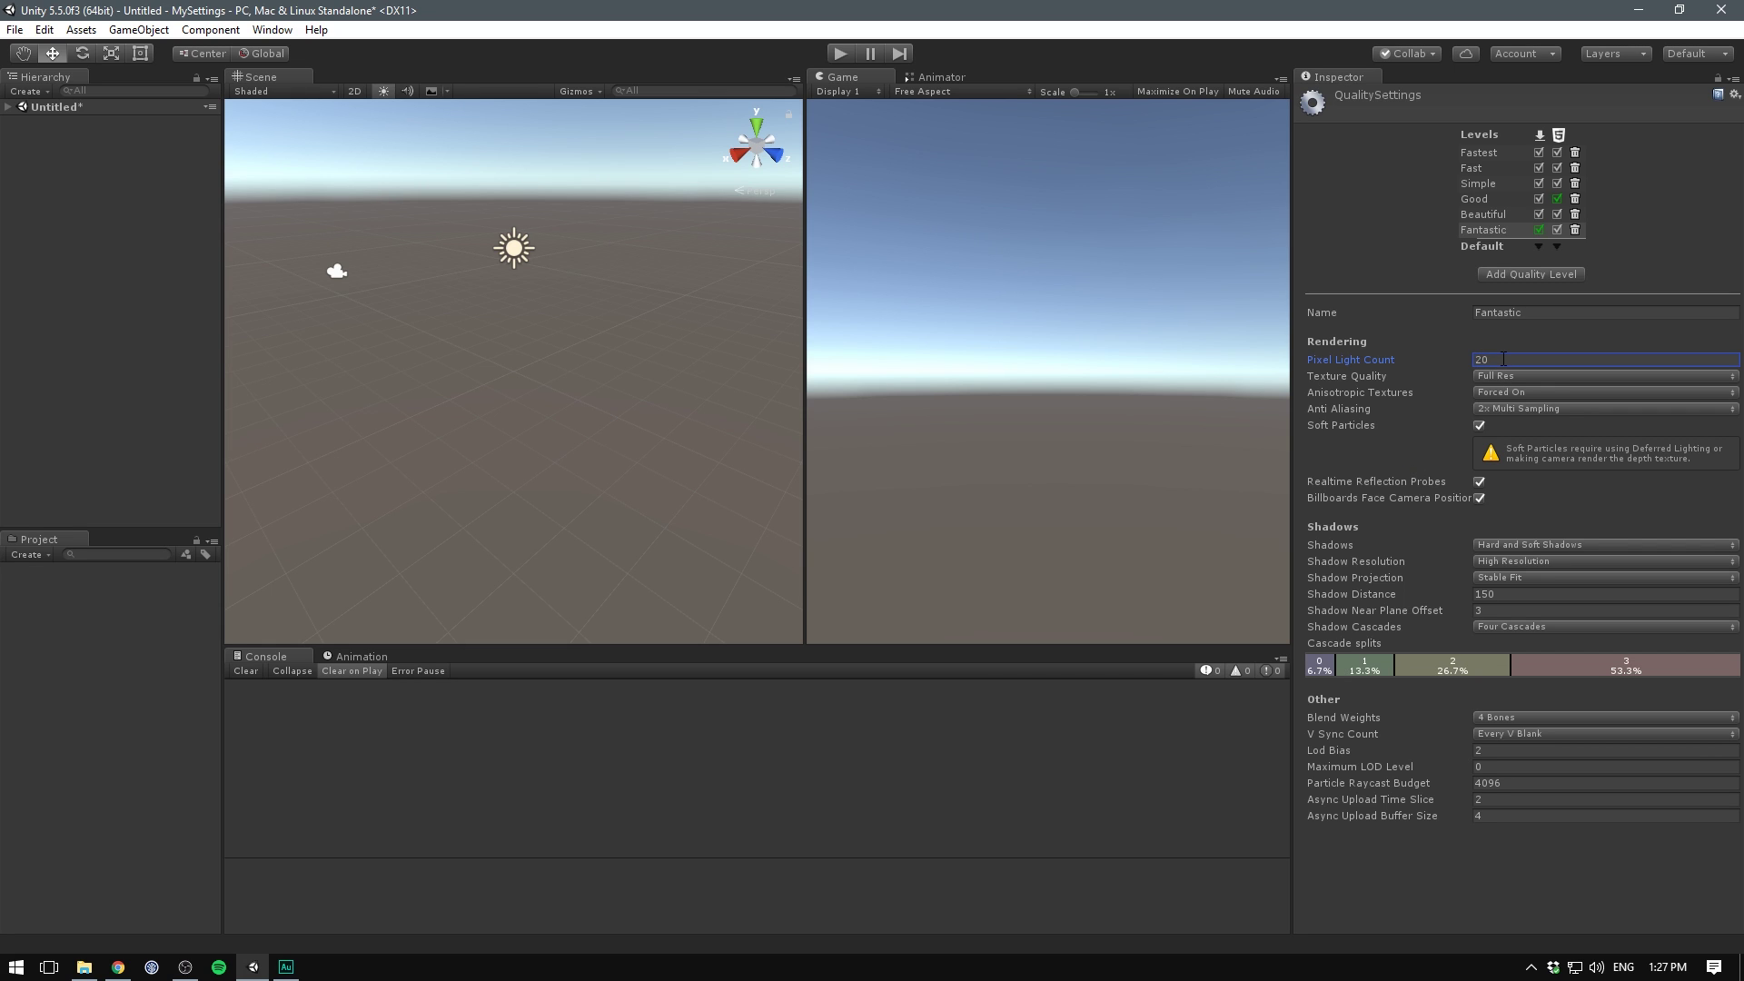
key("Tab")
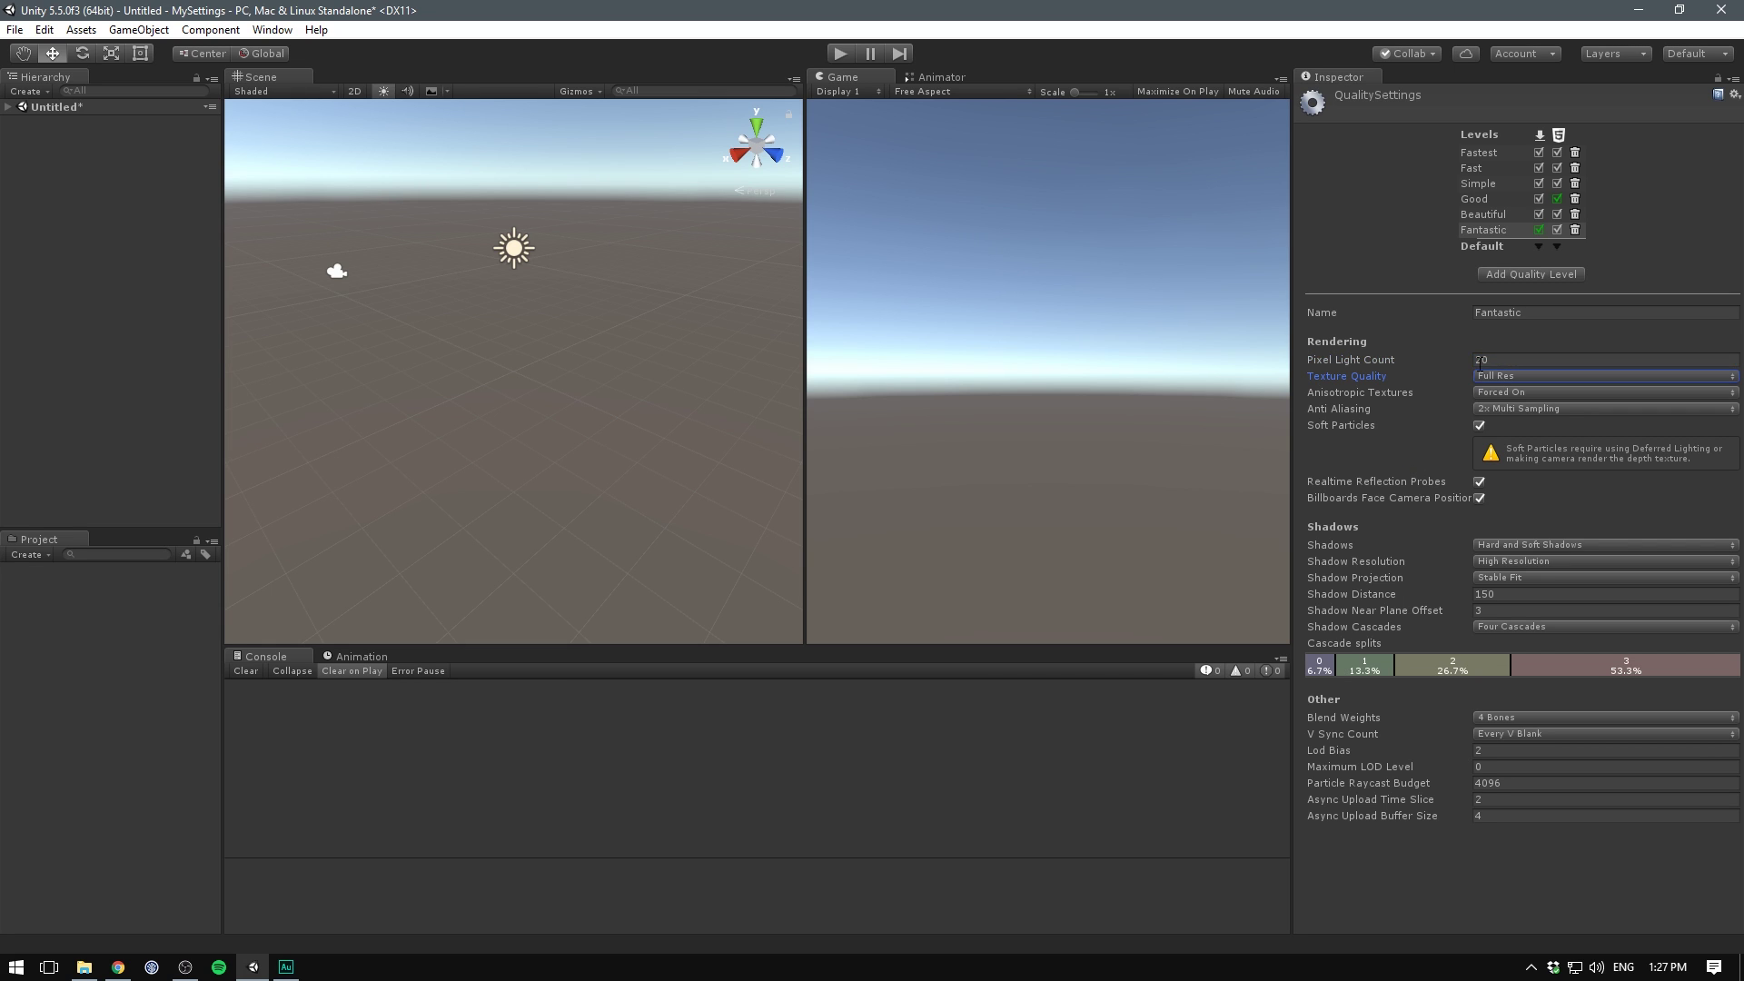
left_click(1526, 413)
left_click(1537, 473)
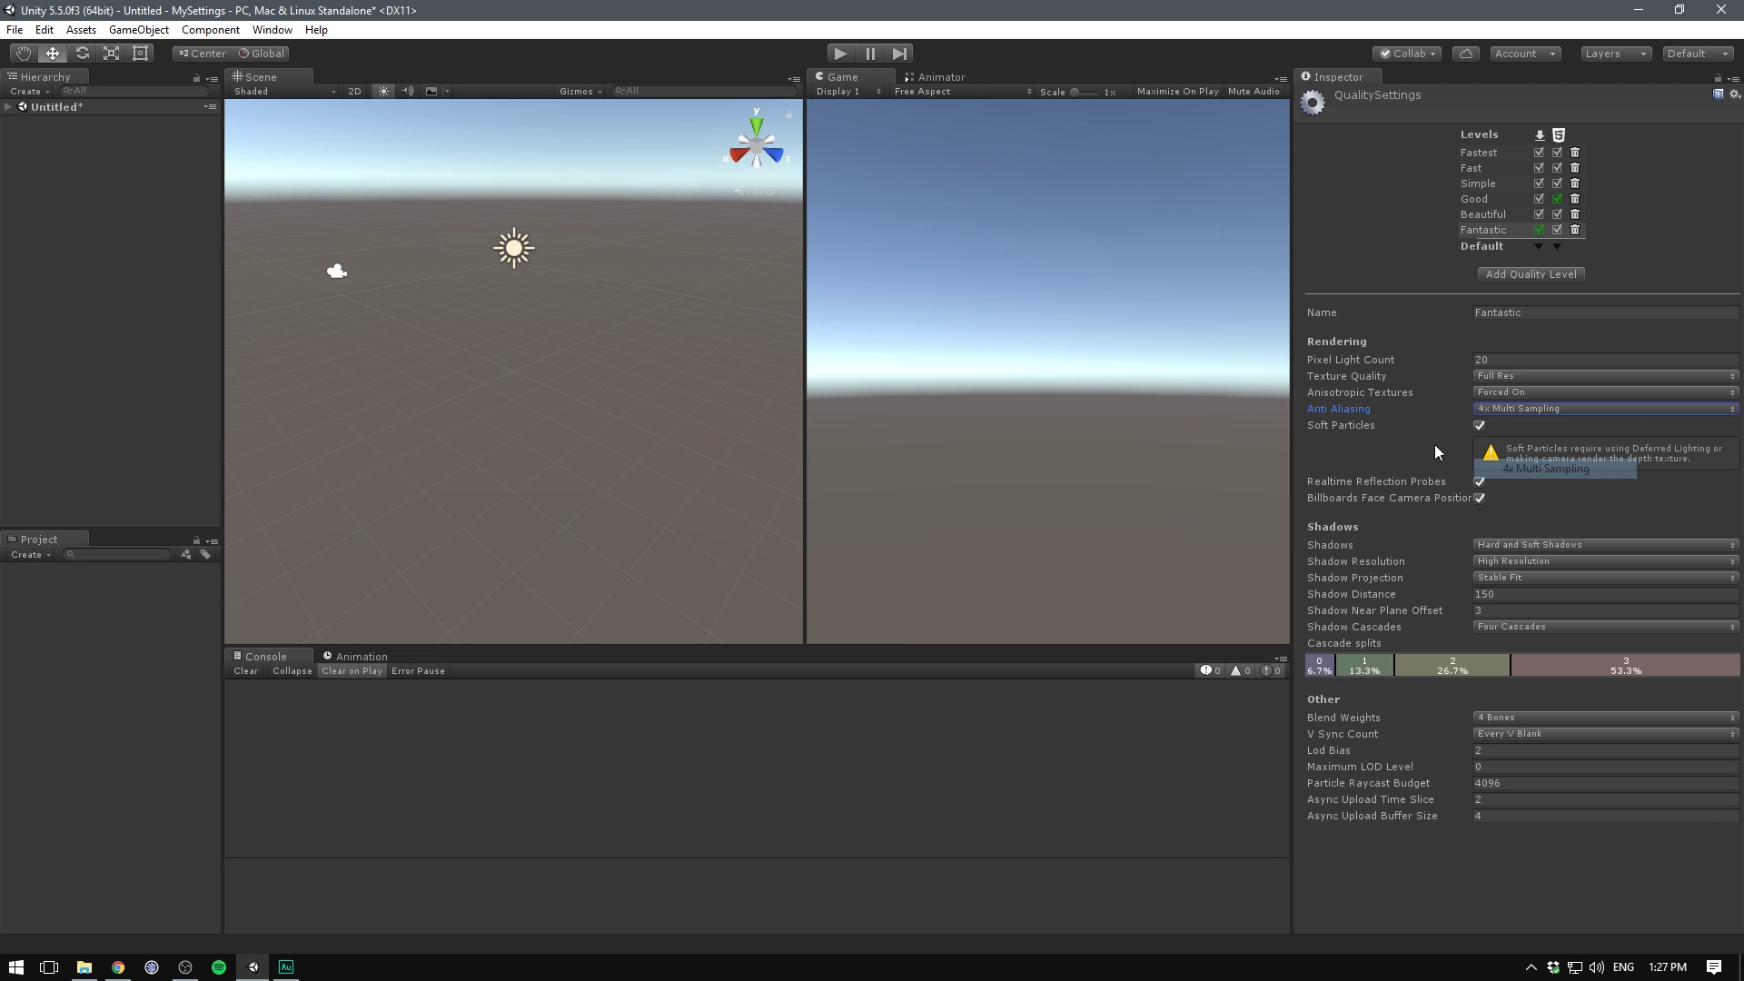
left_click(1507, 564)
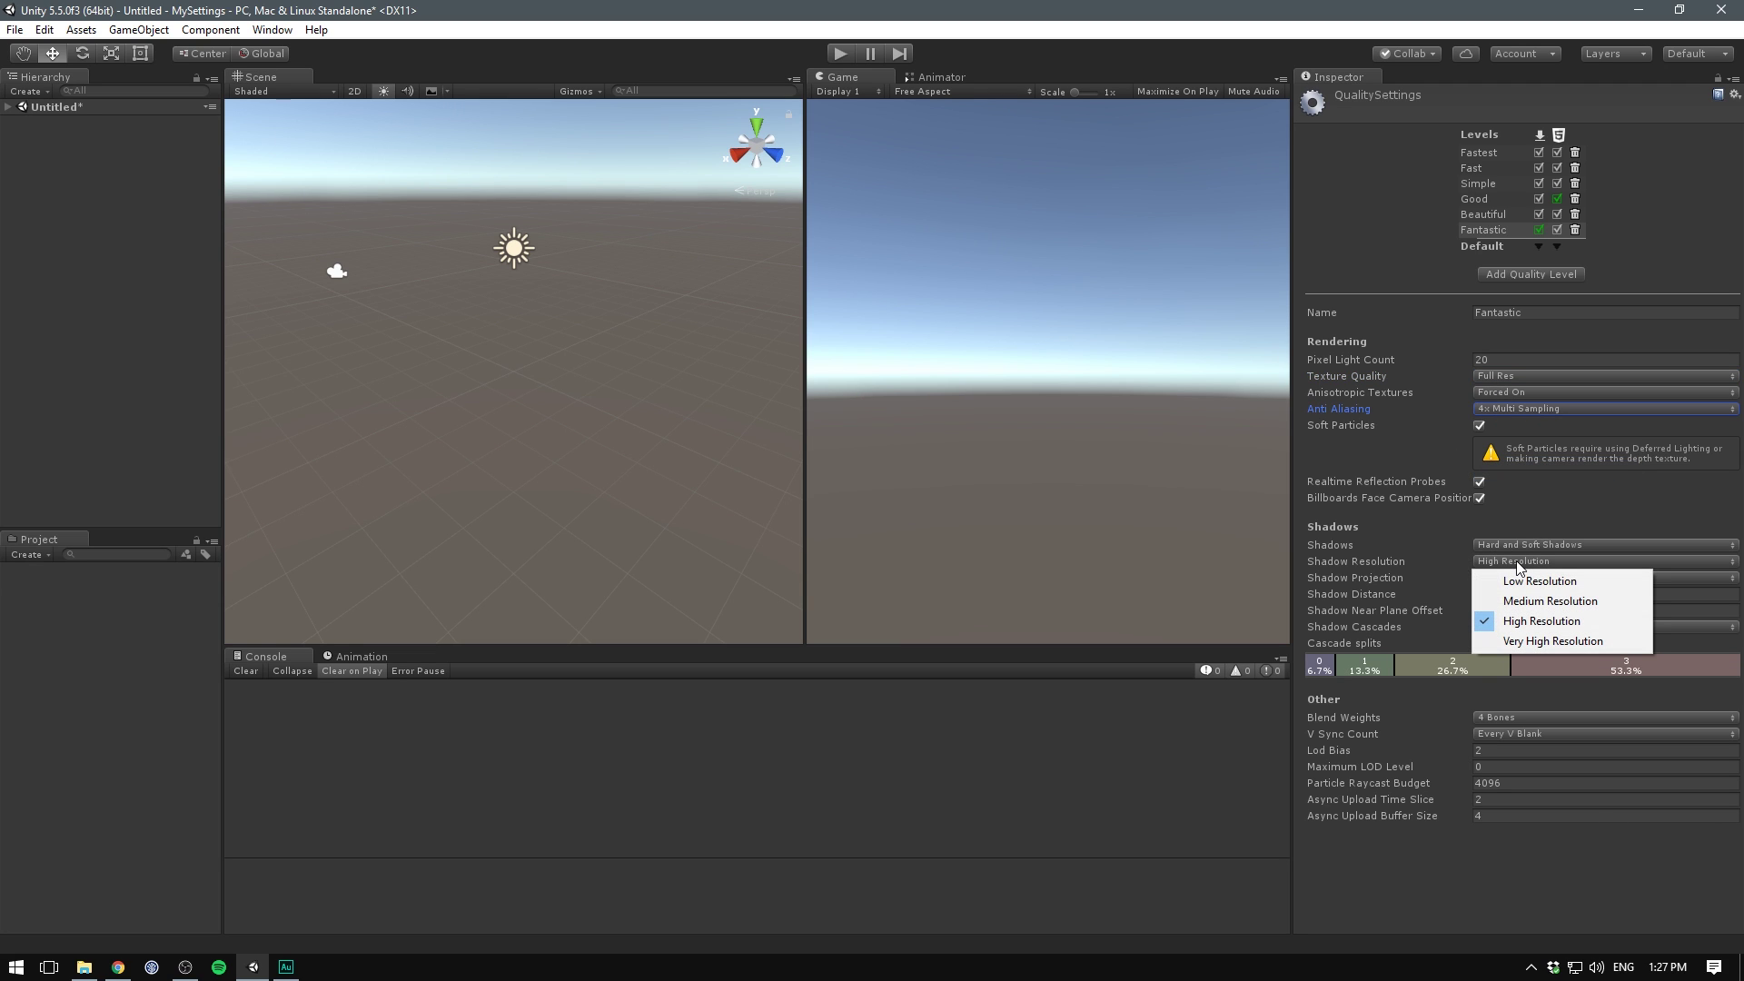
left_click(1545, 642)
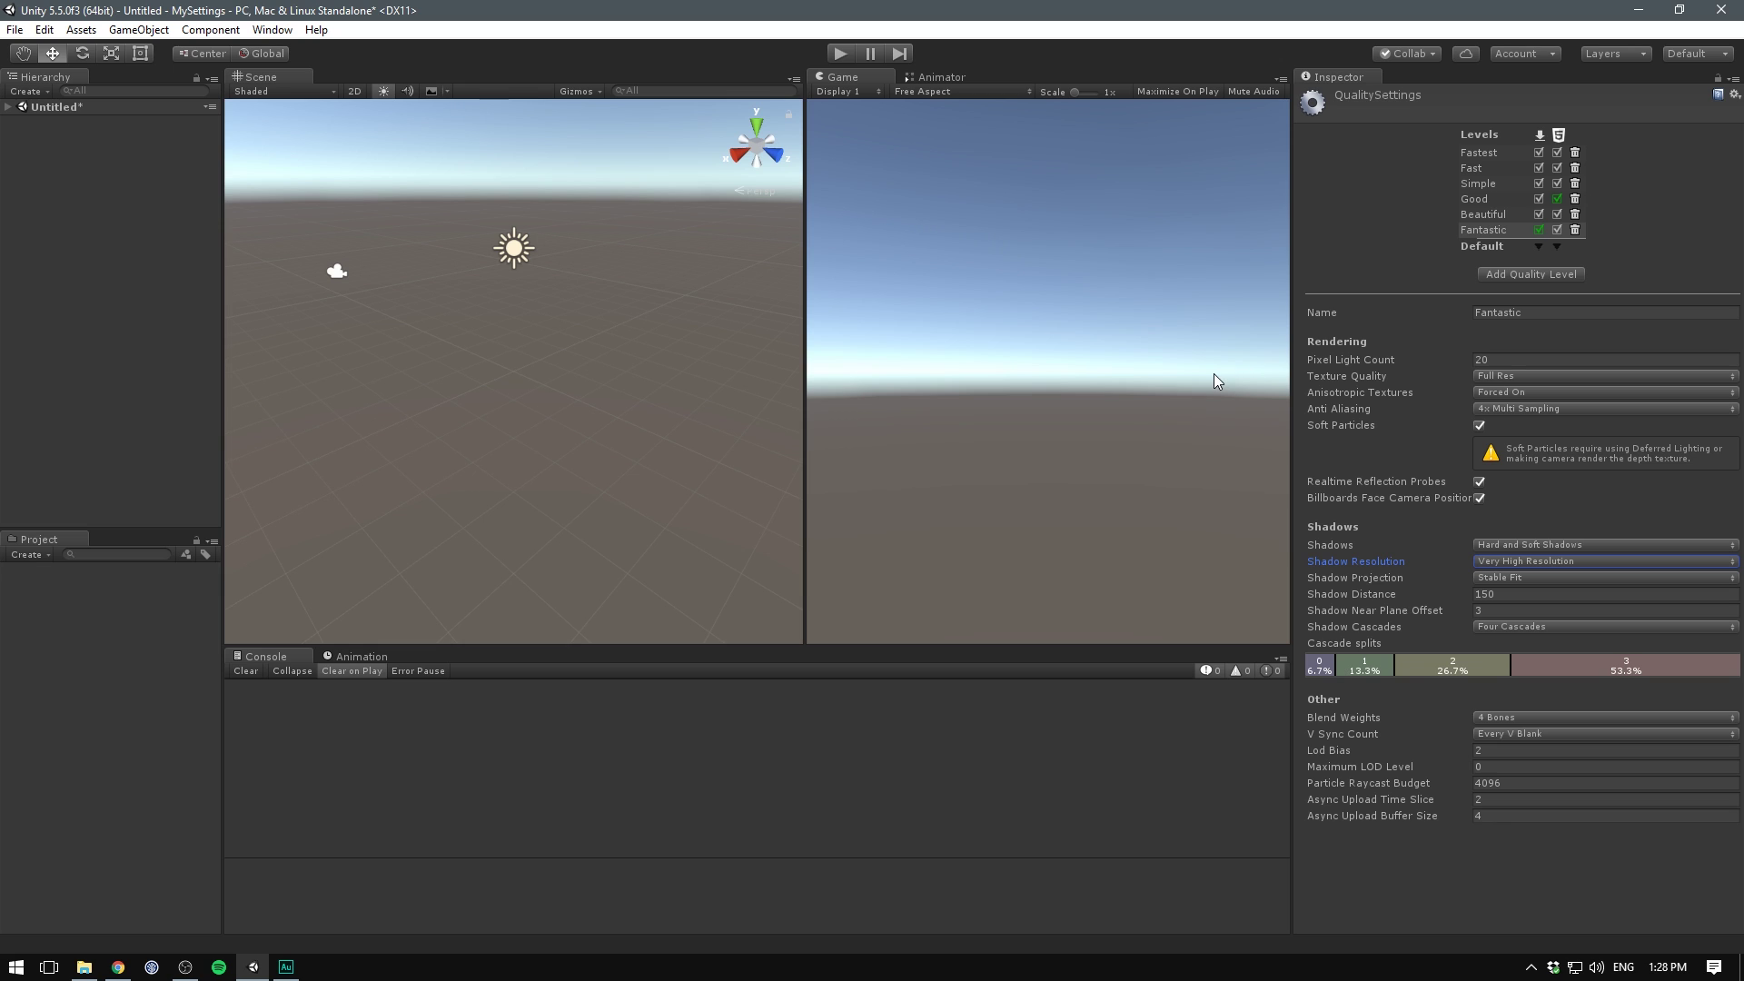
Step: Open Preferences and leave Load Previous Project on Startup turned off
left_click(43, 29)
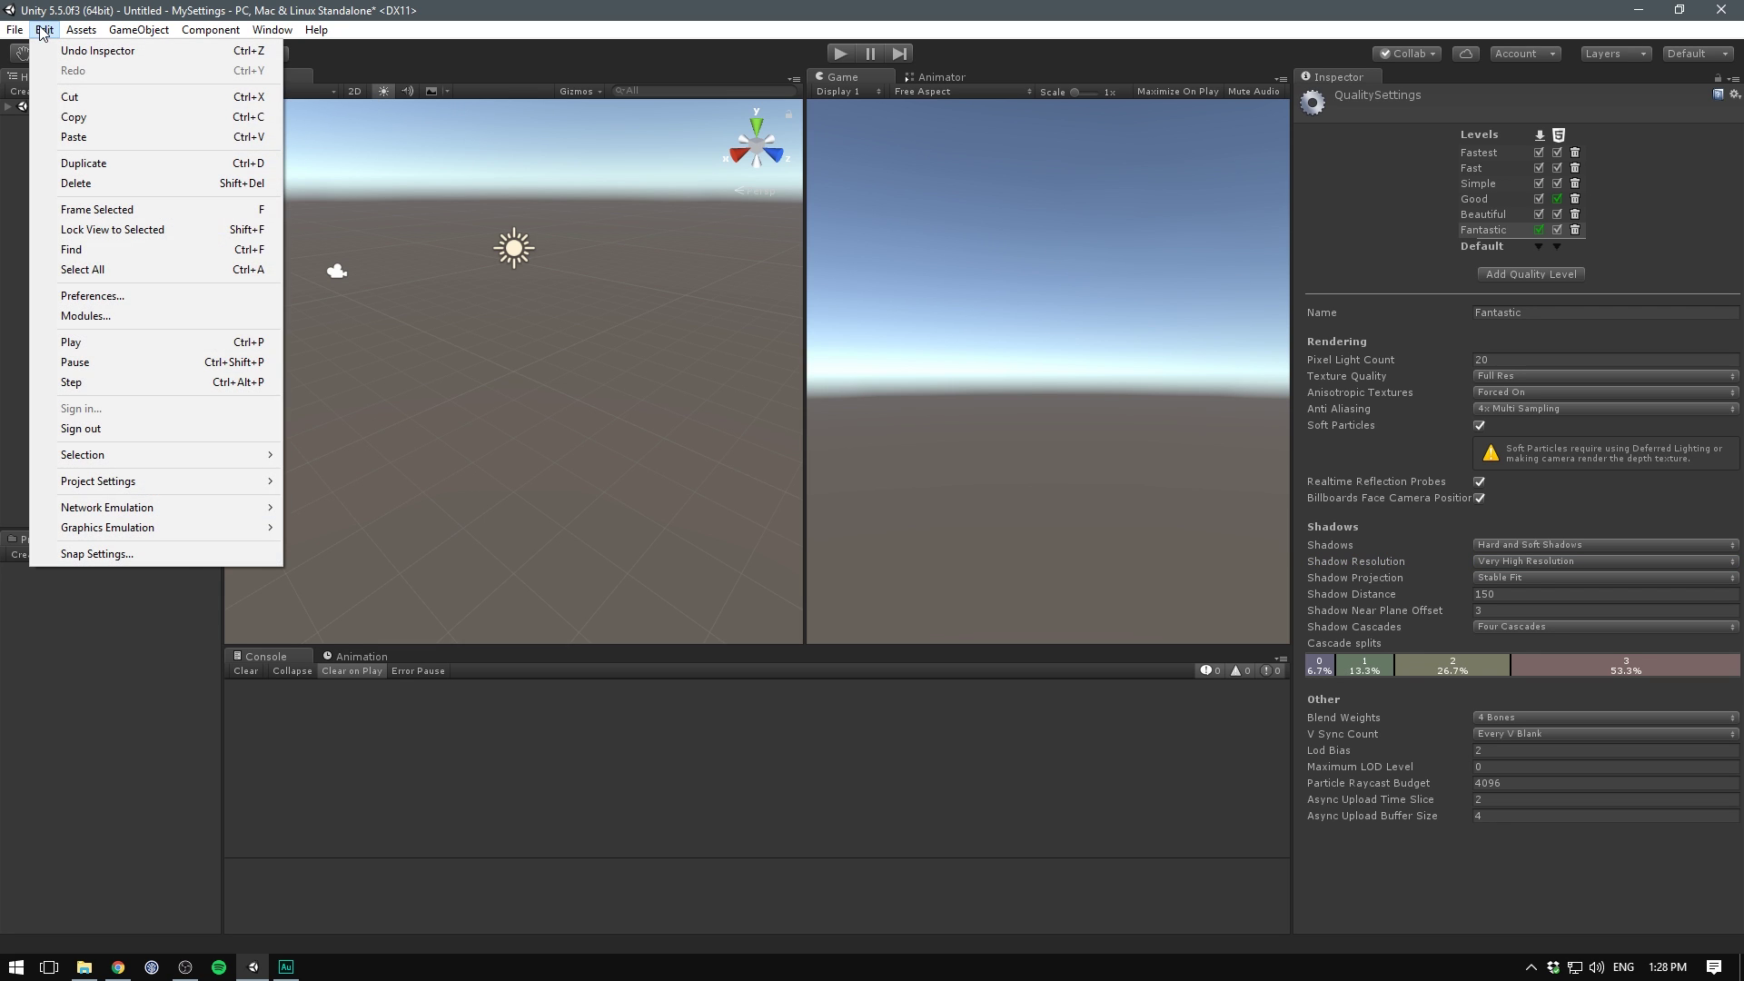
left_click(155, 296)
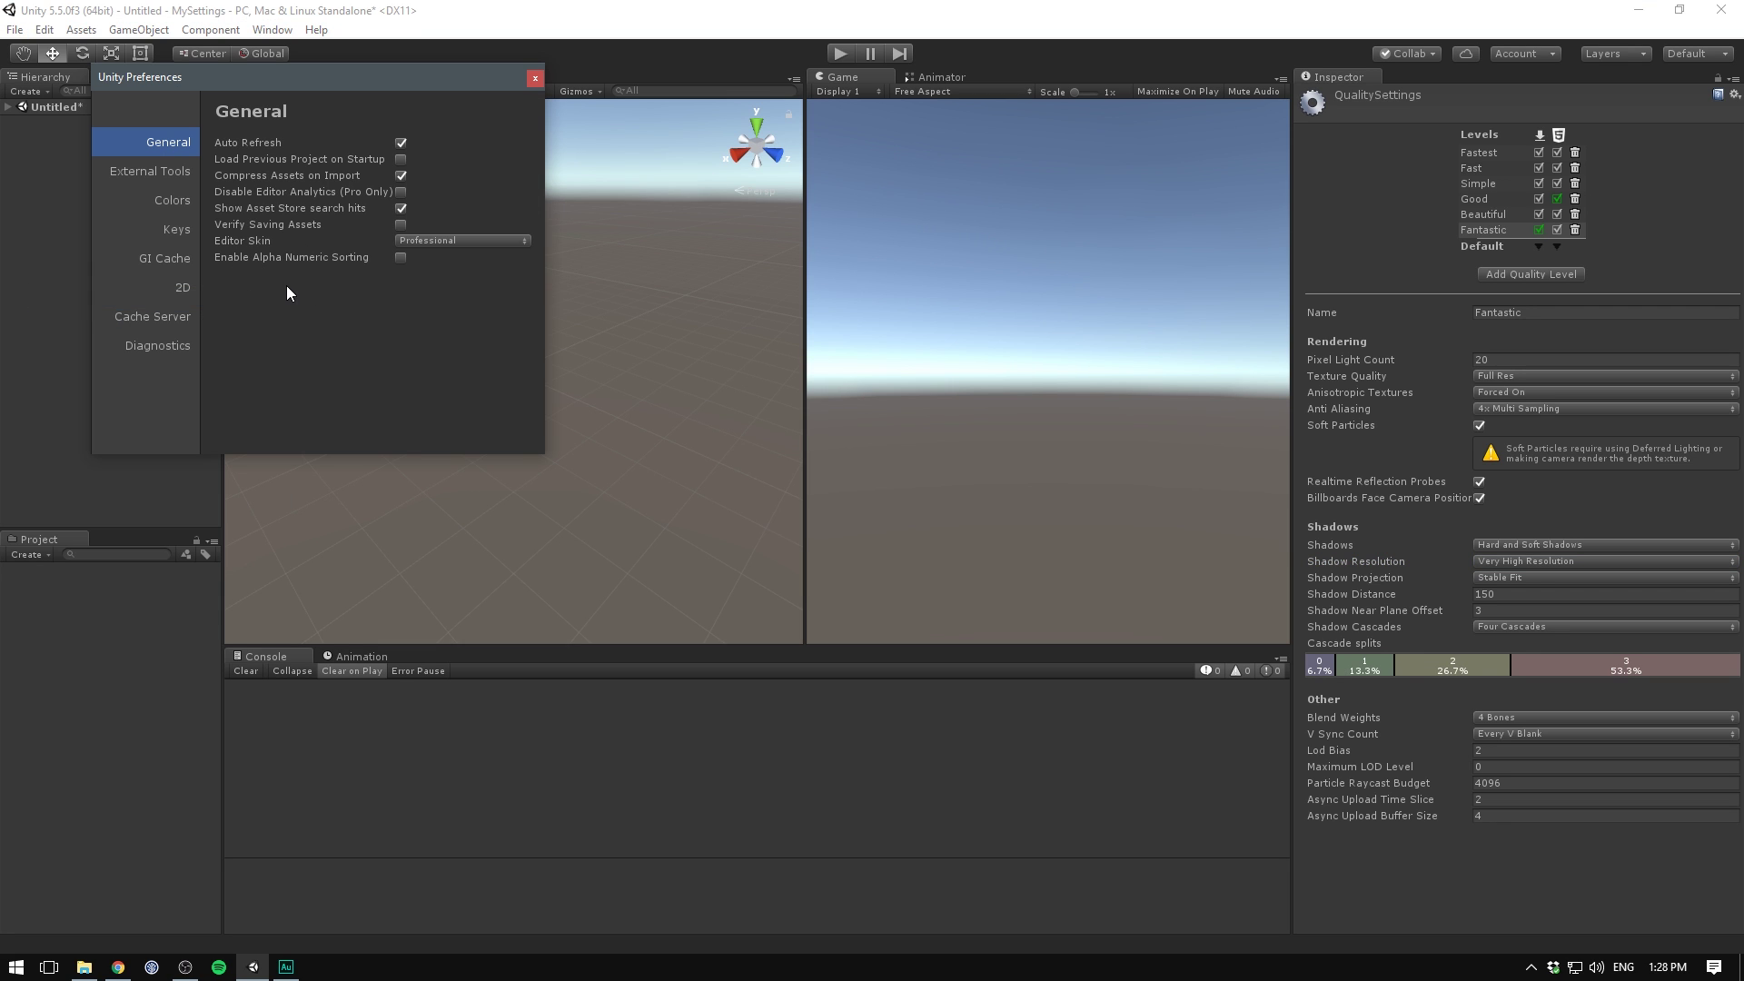
left_click(401, 159)
left_click(400, 175)
left_click(400, 159)
Step: Keep Visual Studio 2015 as the external script editor in External Tools
left_click(150, 171)
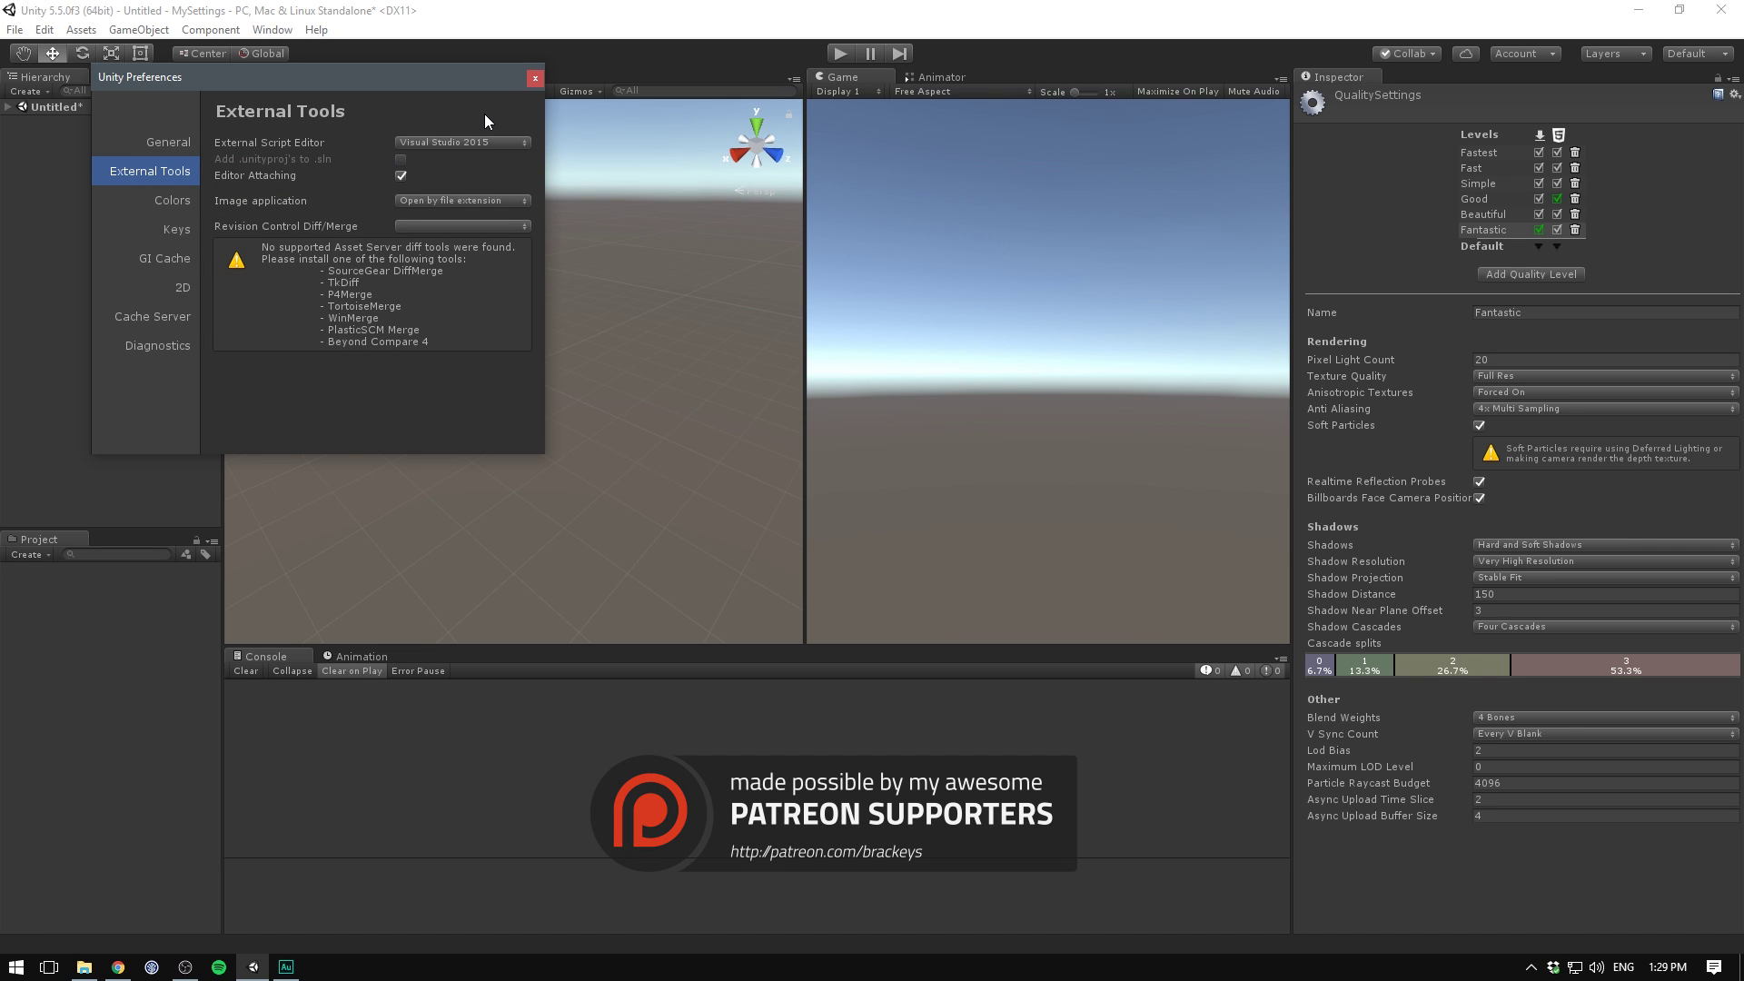
left_click(492, 142)
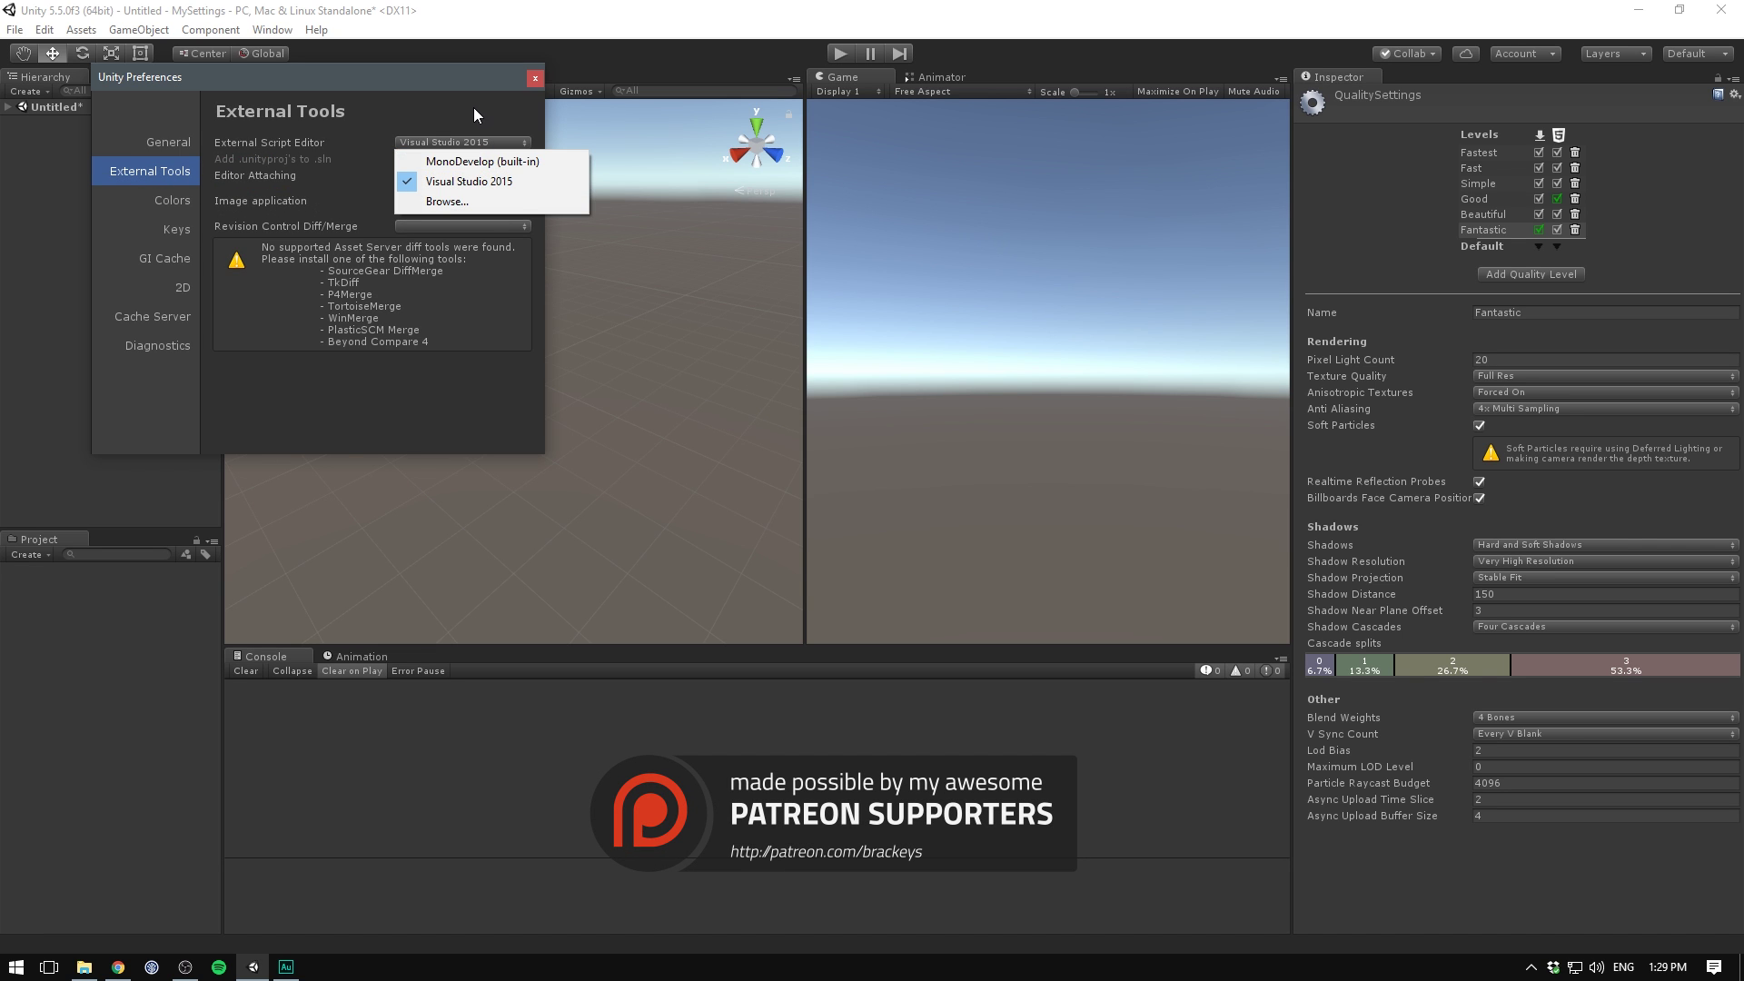
left_click(472, 110)
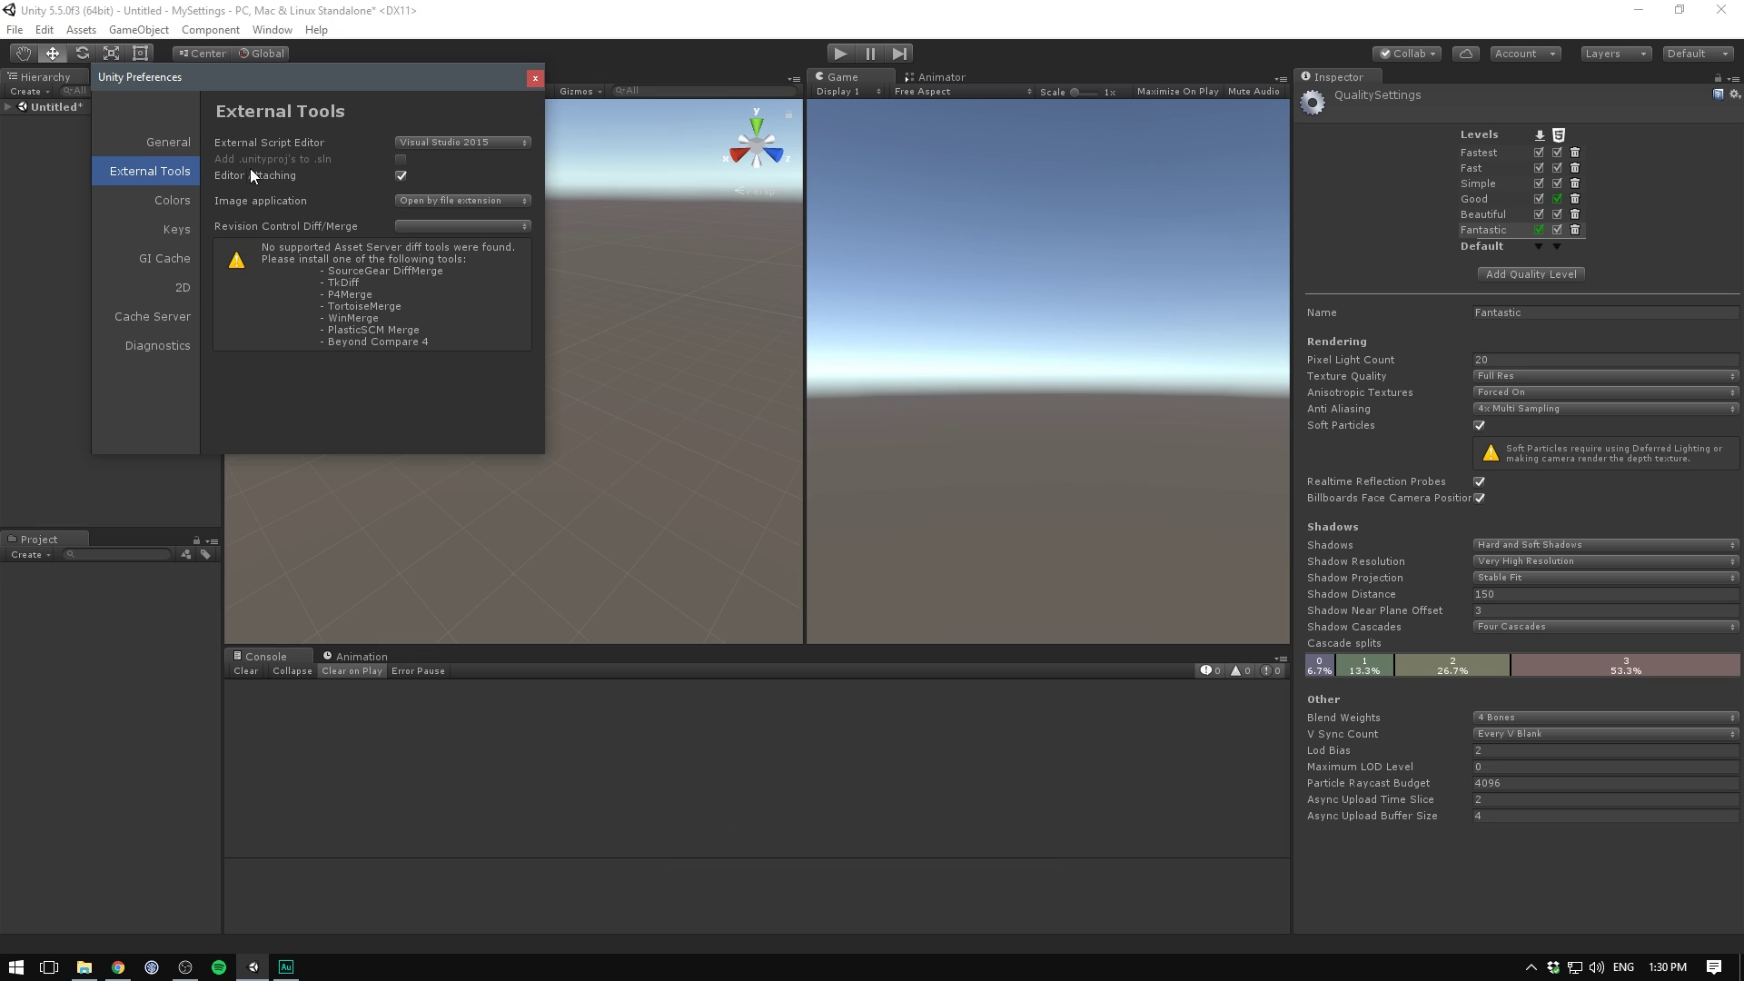
Step: Make the Playmode tint light red, preview it in play mode, then stop
left_click(169, 201)
left_click(436, 160)
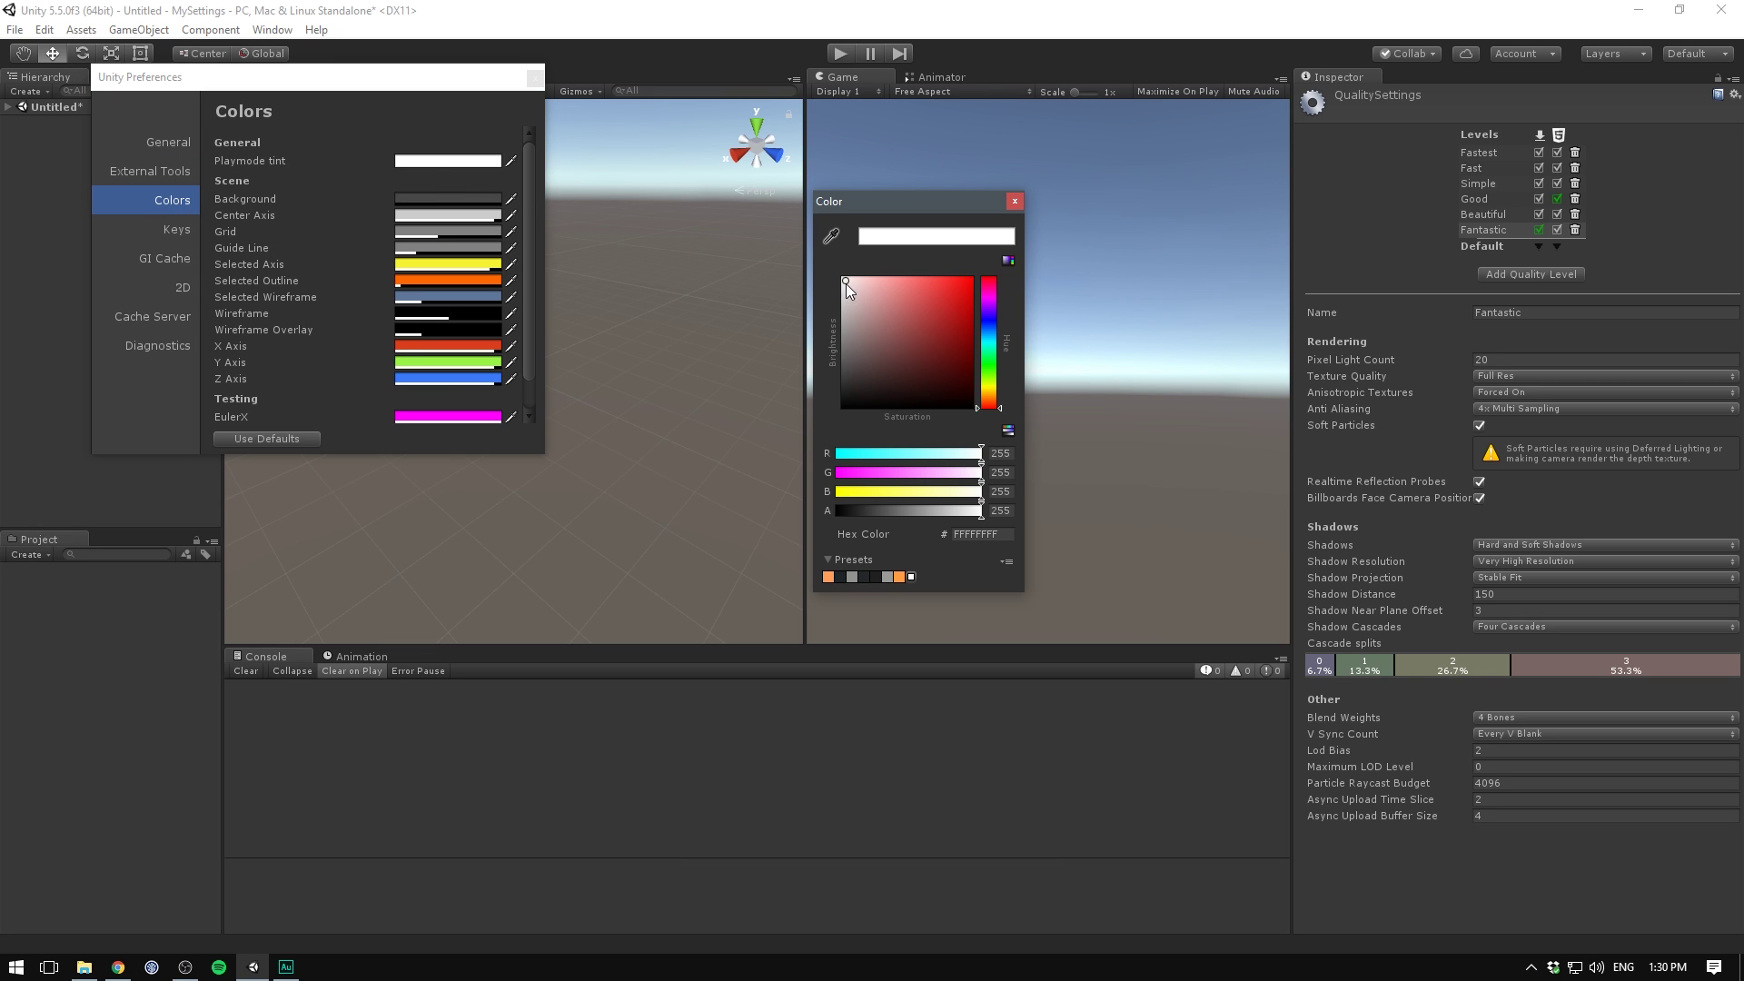
left_click_drag(883, 275, 890, 267)
left_click(837, 51)
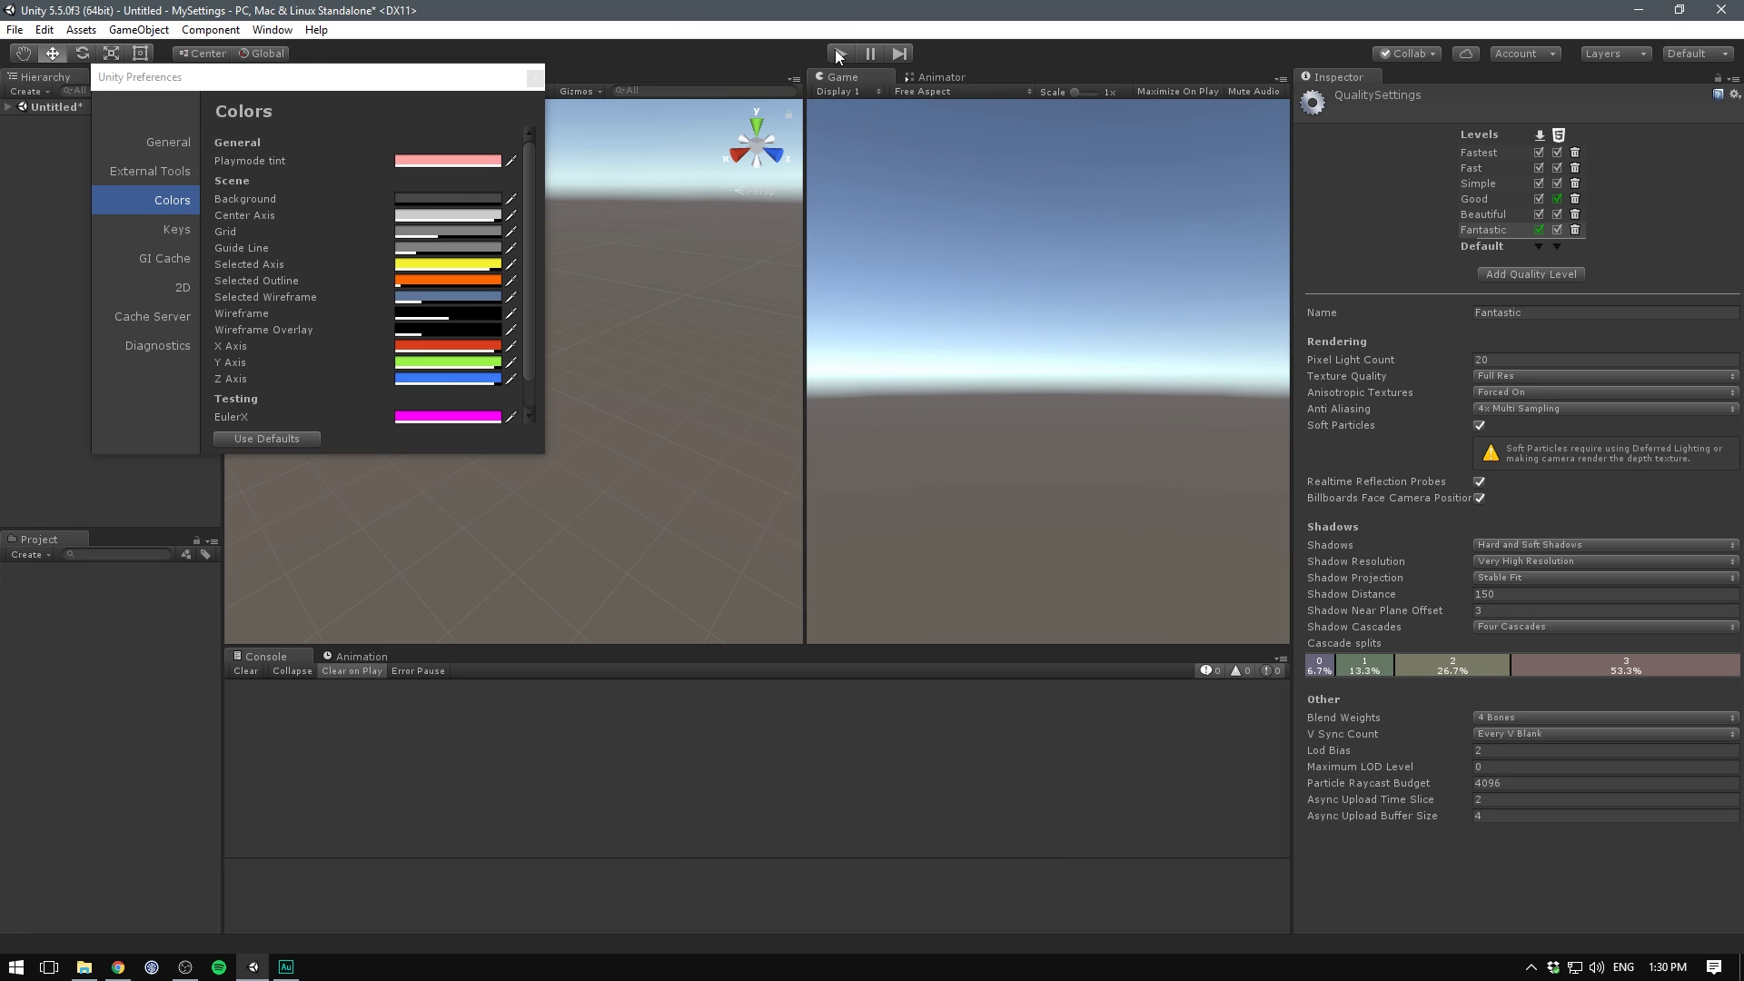
left_click(535, 77)
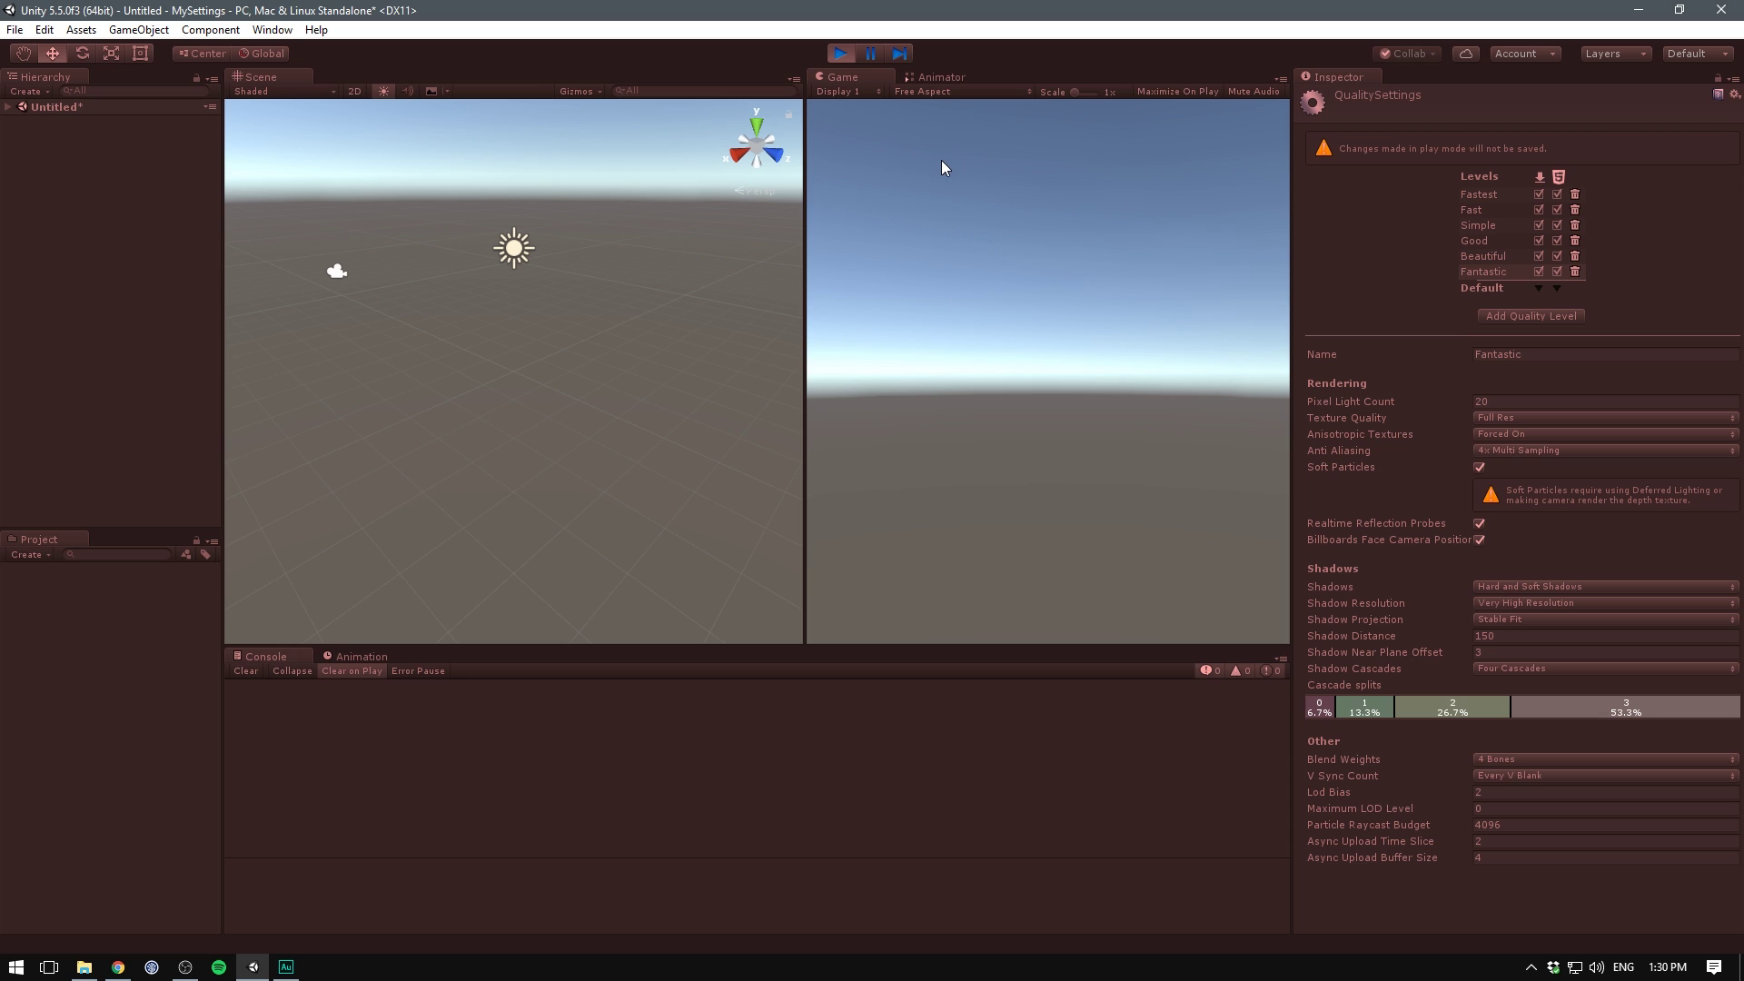
key("ctrl+p")
Step: Open Project Settings > Editor and leave Asset Serialization Mode on Force Text
left_click(44, 29)
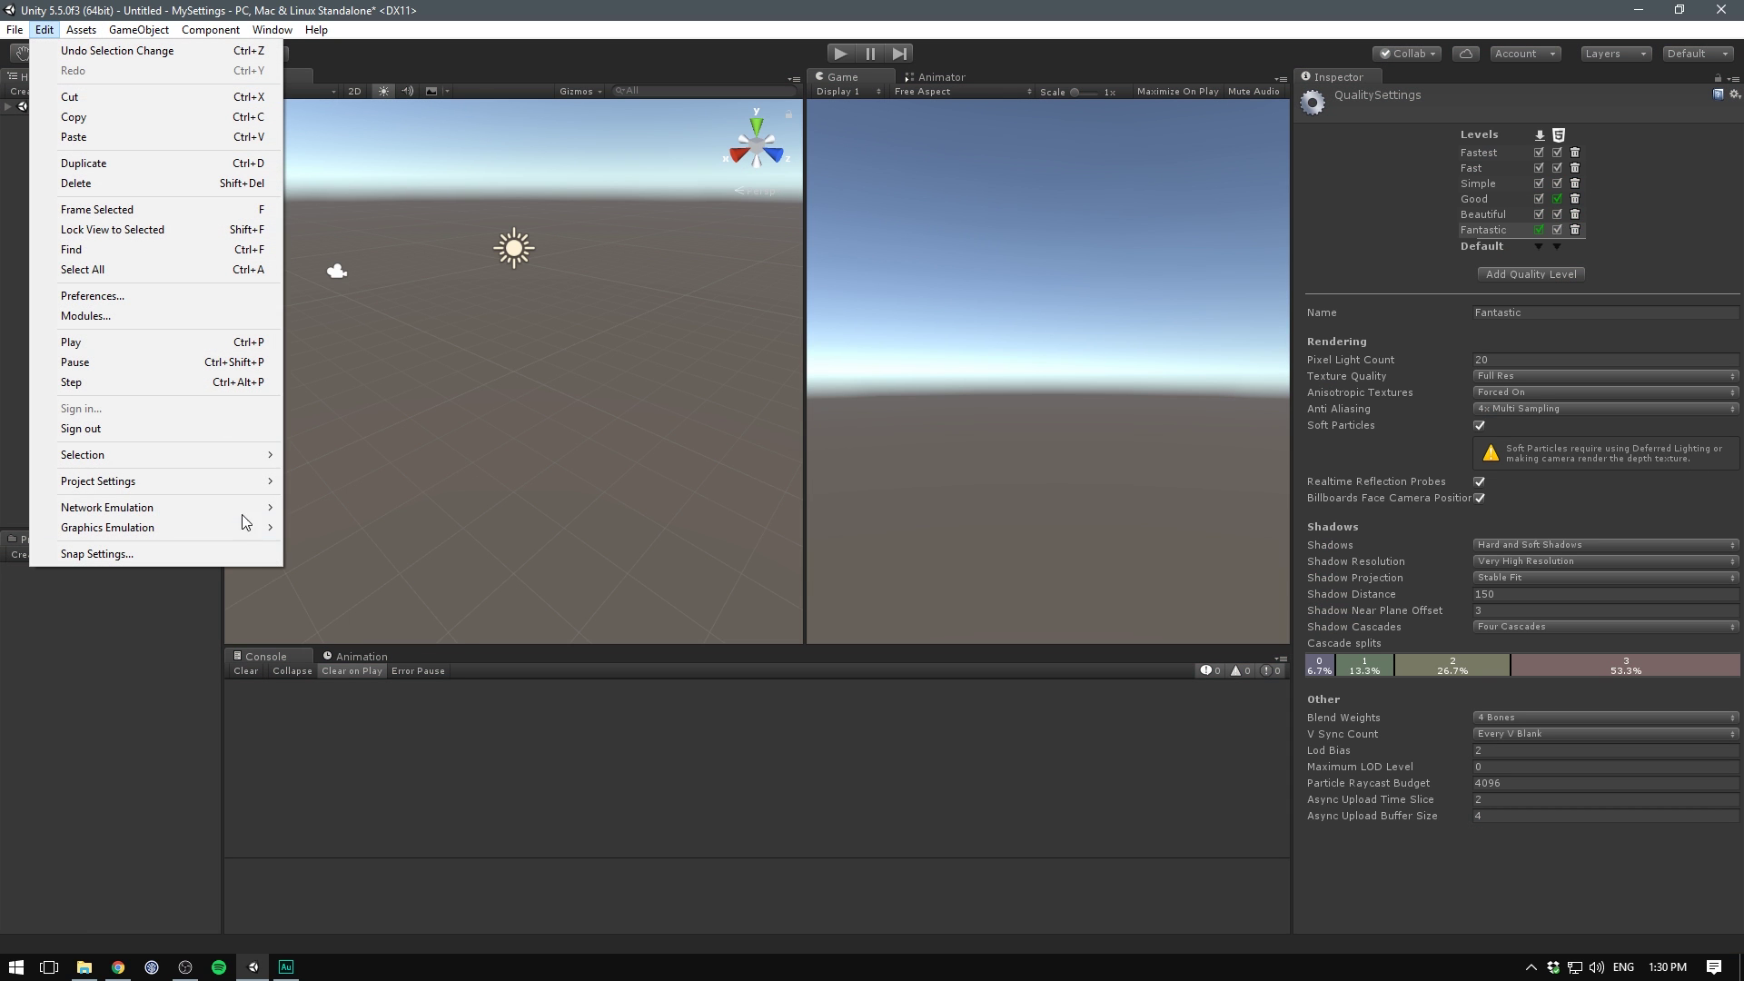
mouse_move(236, 482)
left_click(352, 681)
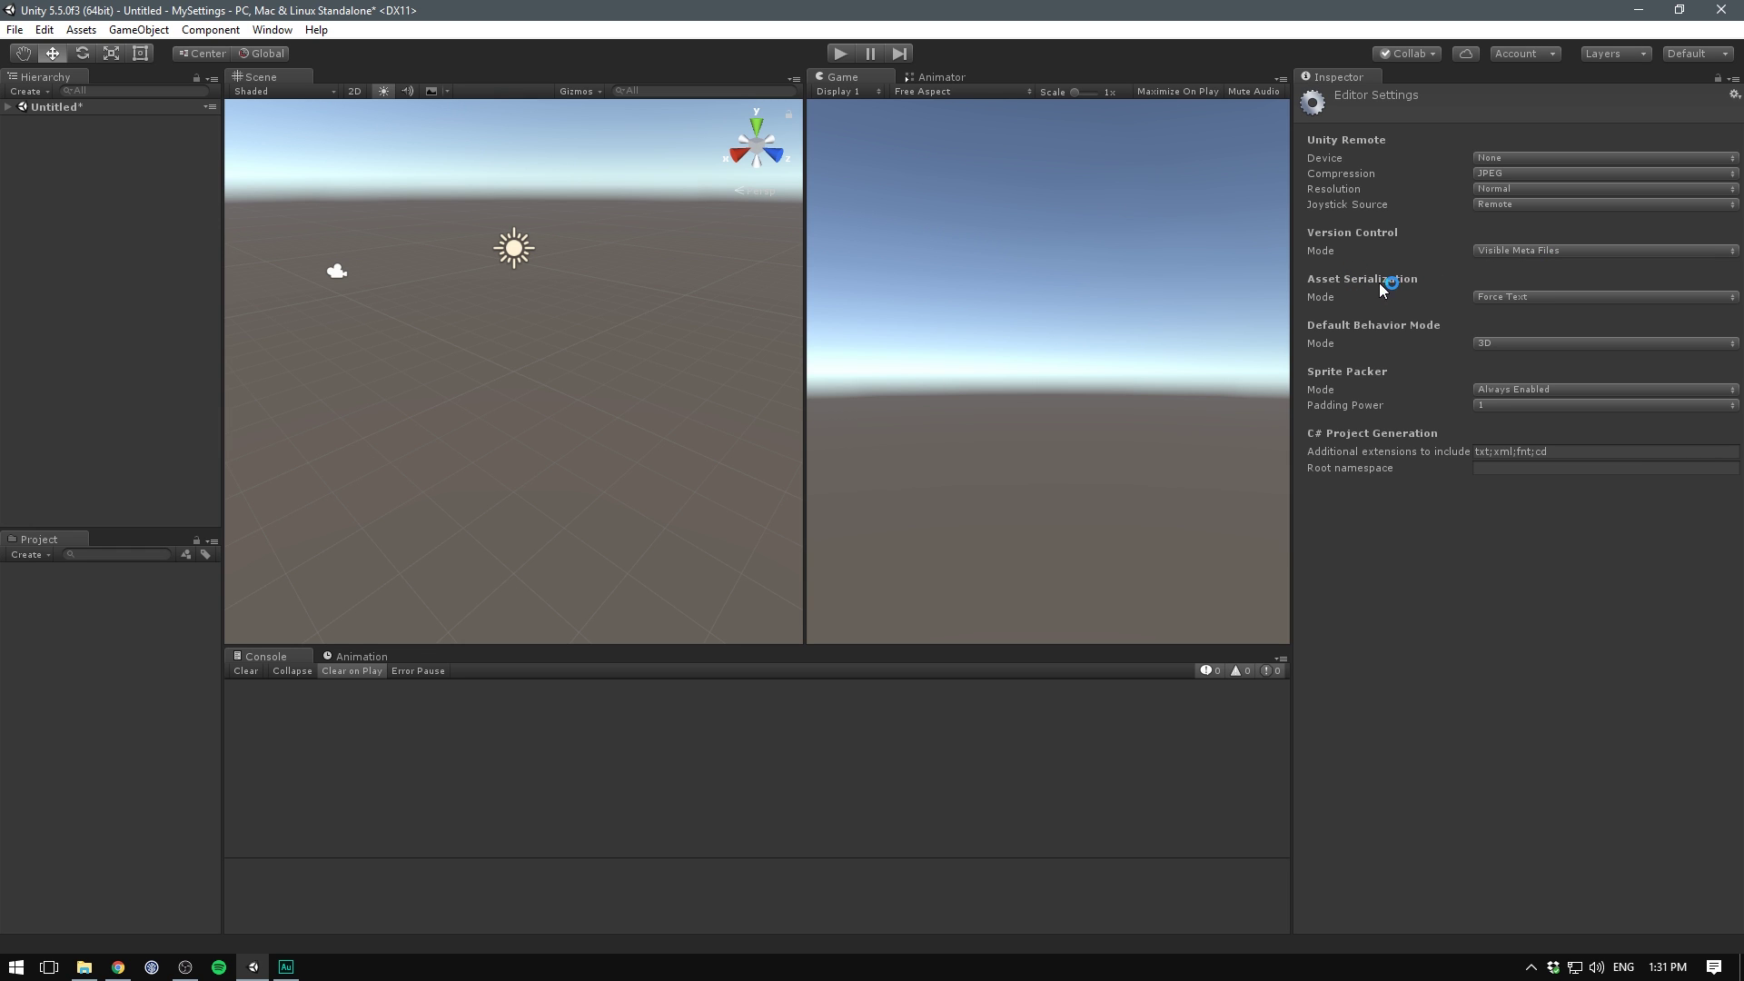
left_click(1551, 296)
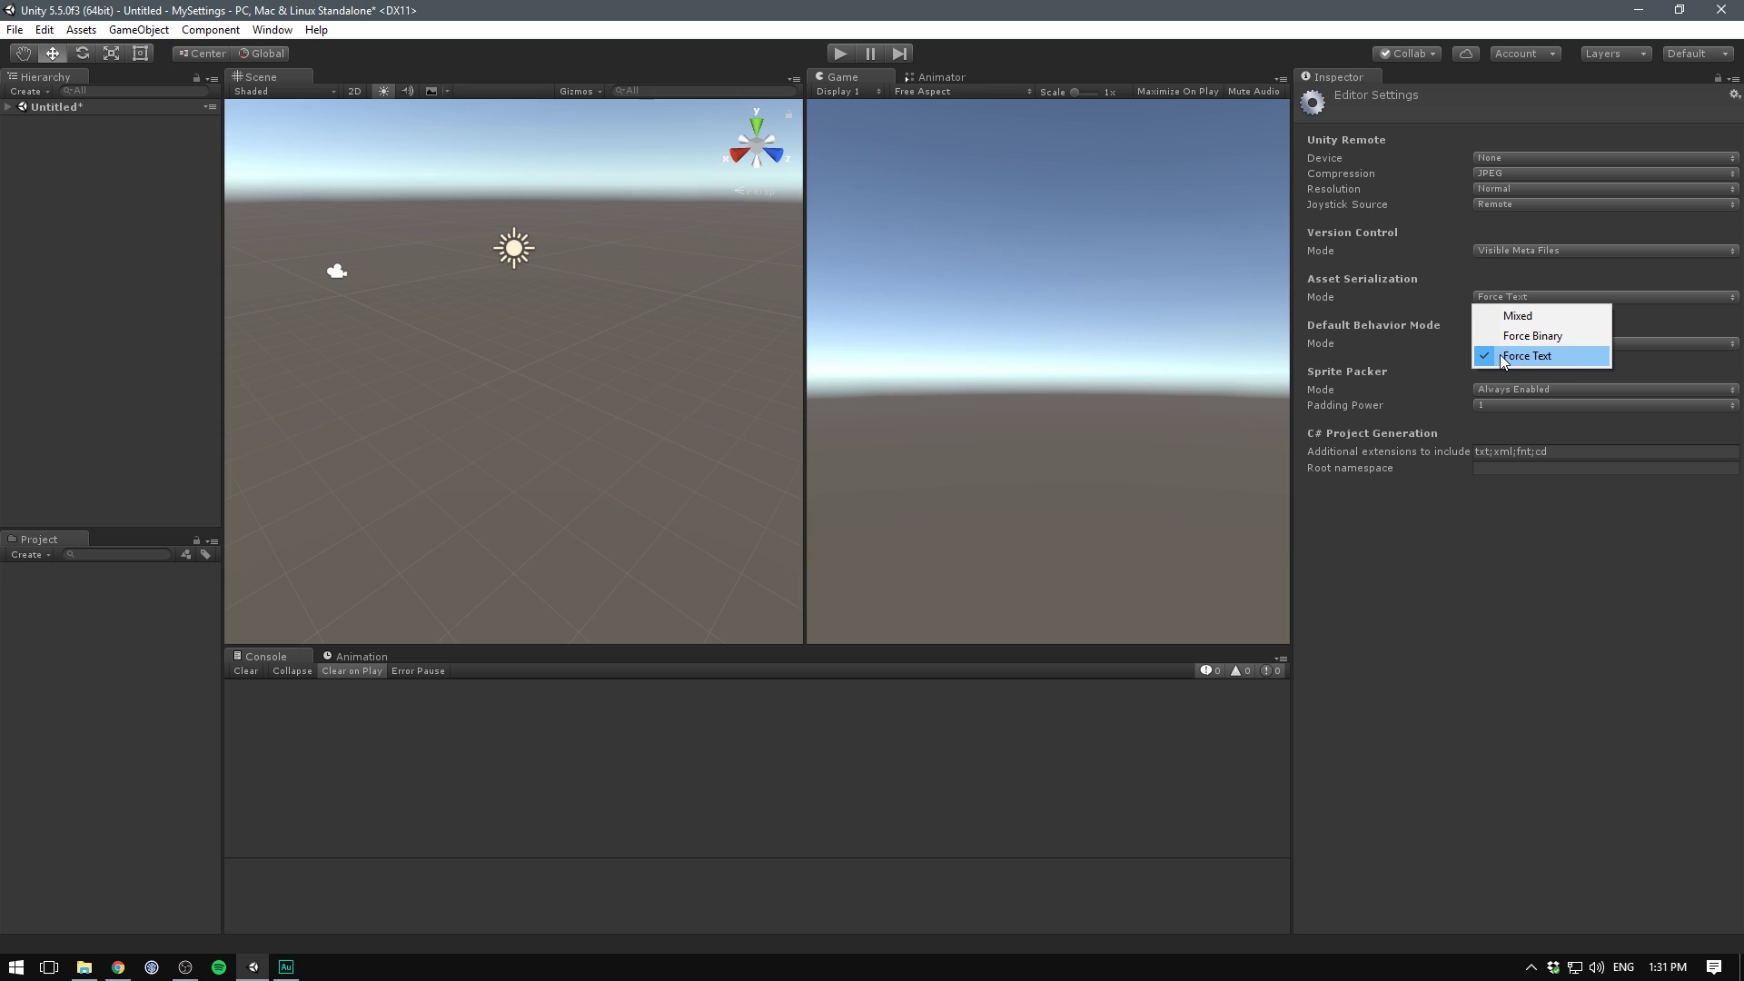
left_click(1412, 302)
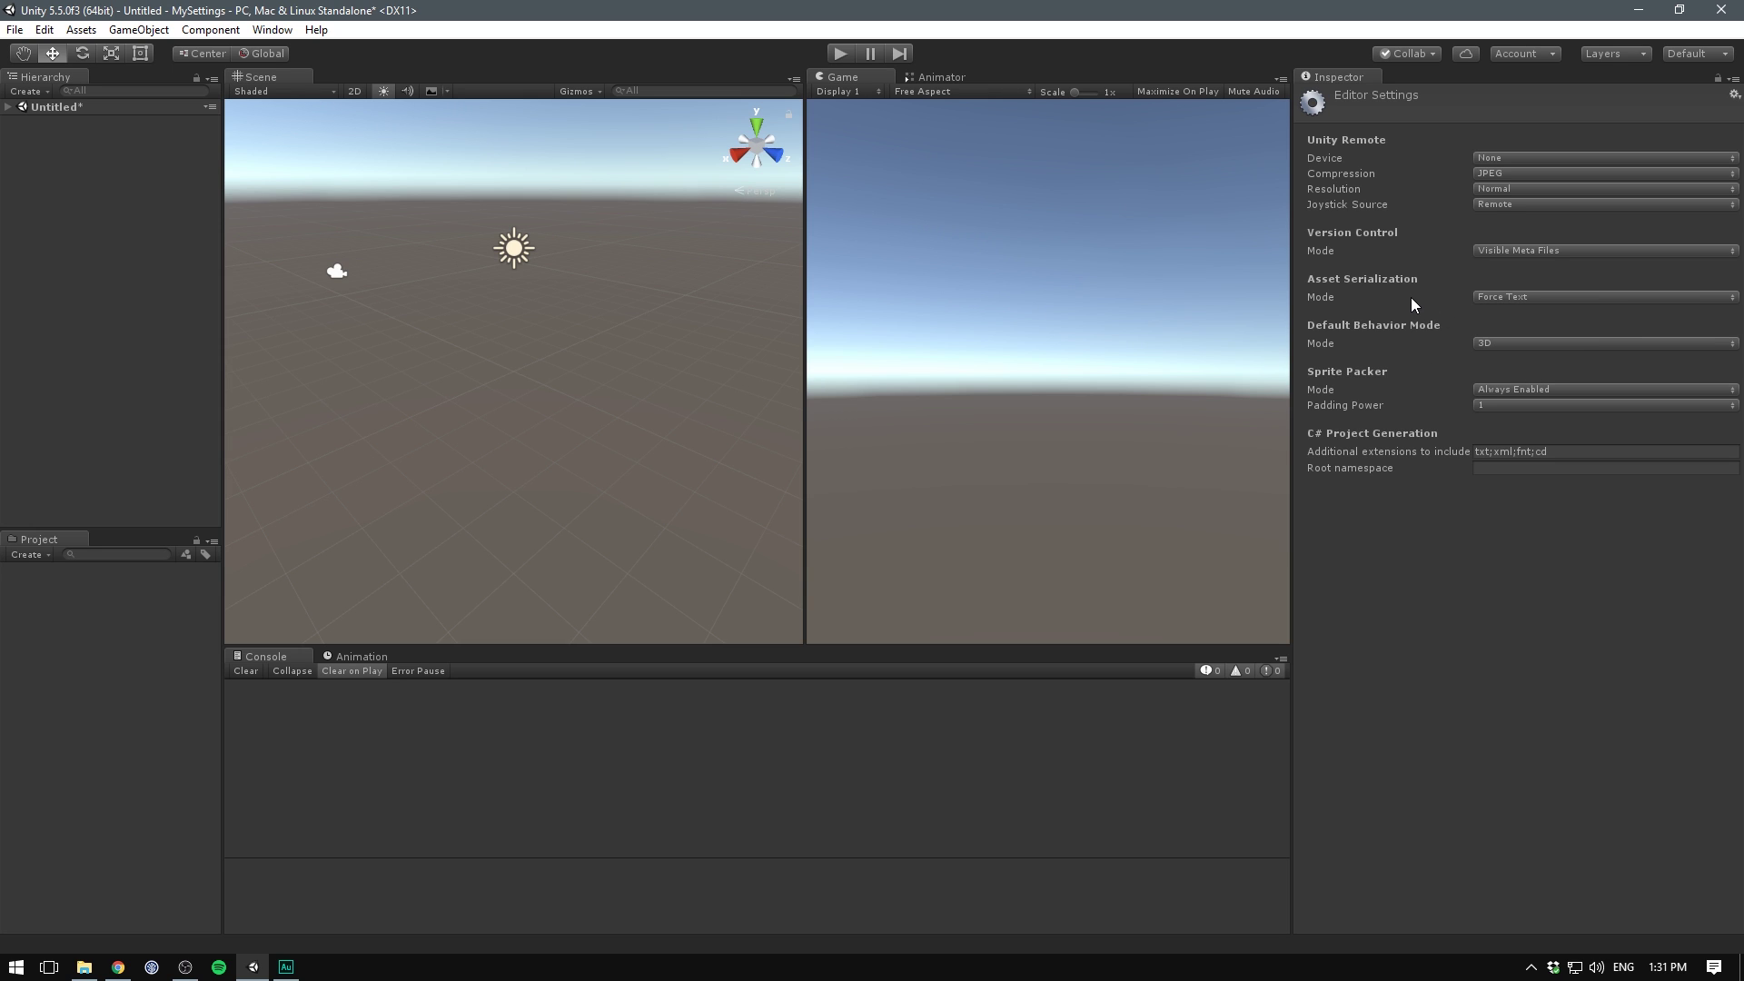
Step: Create a C# script named TestScript in the Project panel and view its default code
right_click(36, 682)
mouse_move(141, 343)
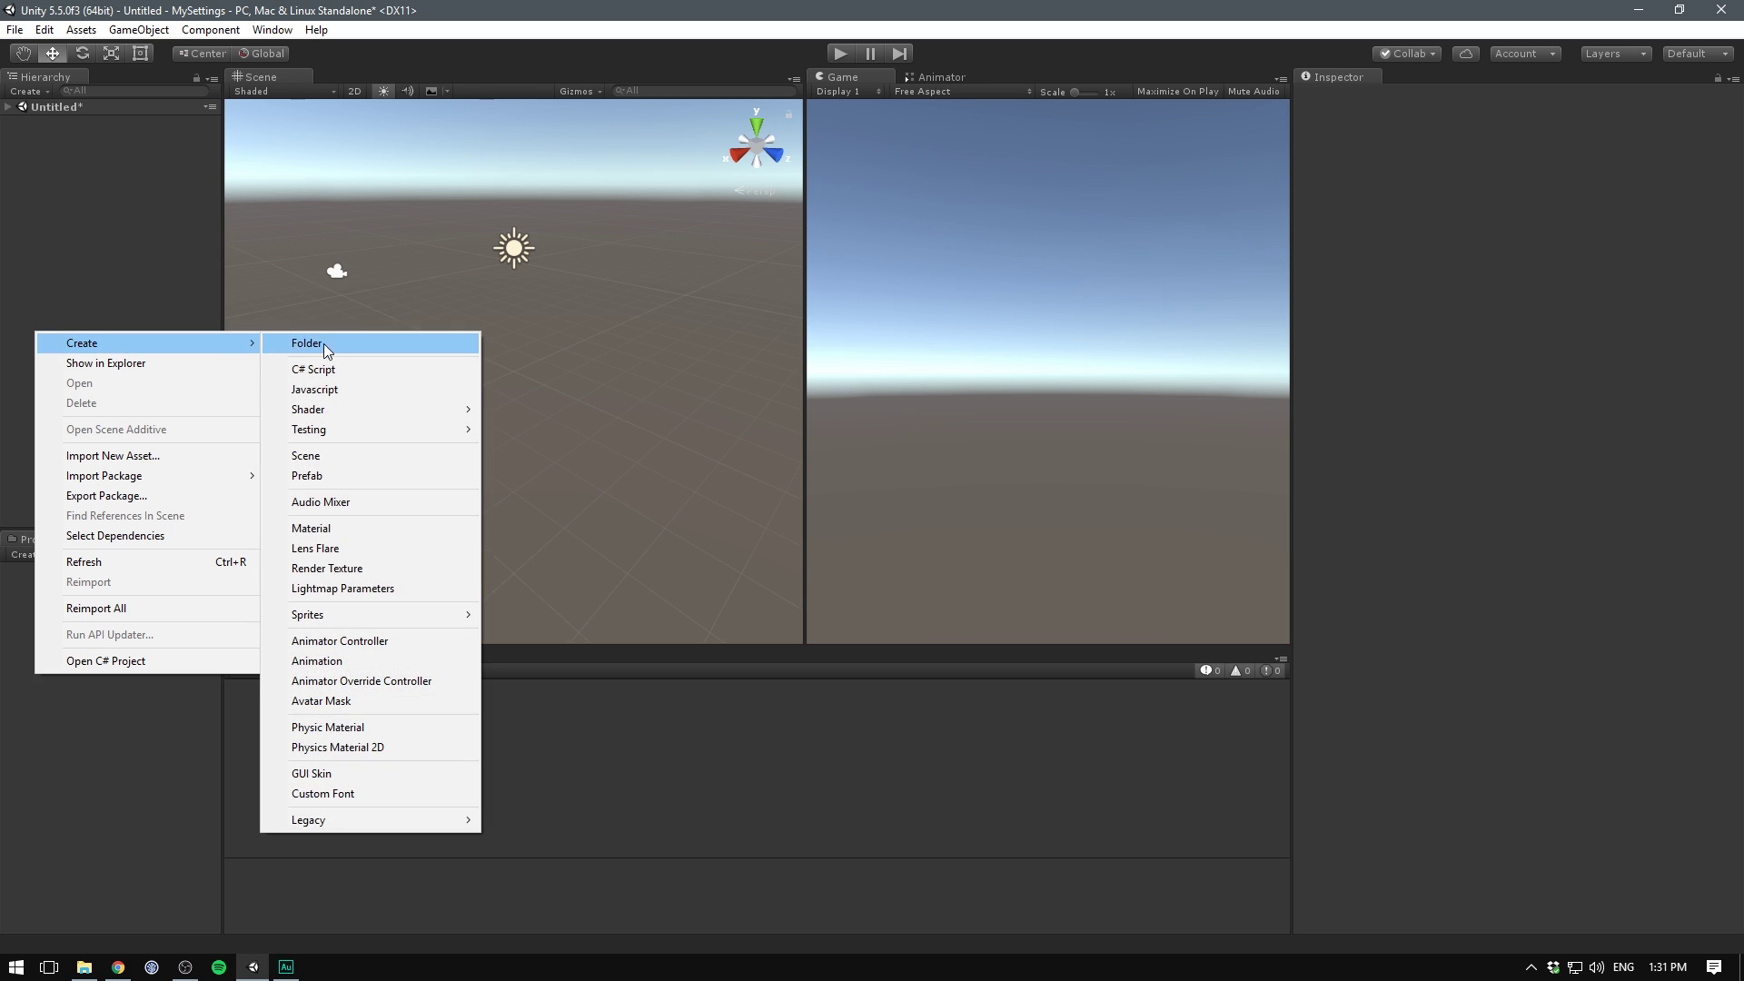
left_click(352, 368)
type("TestScript")
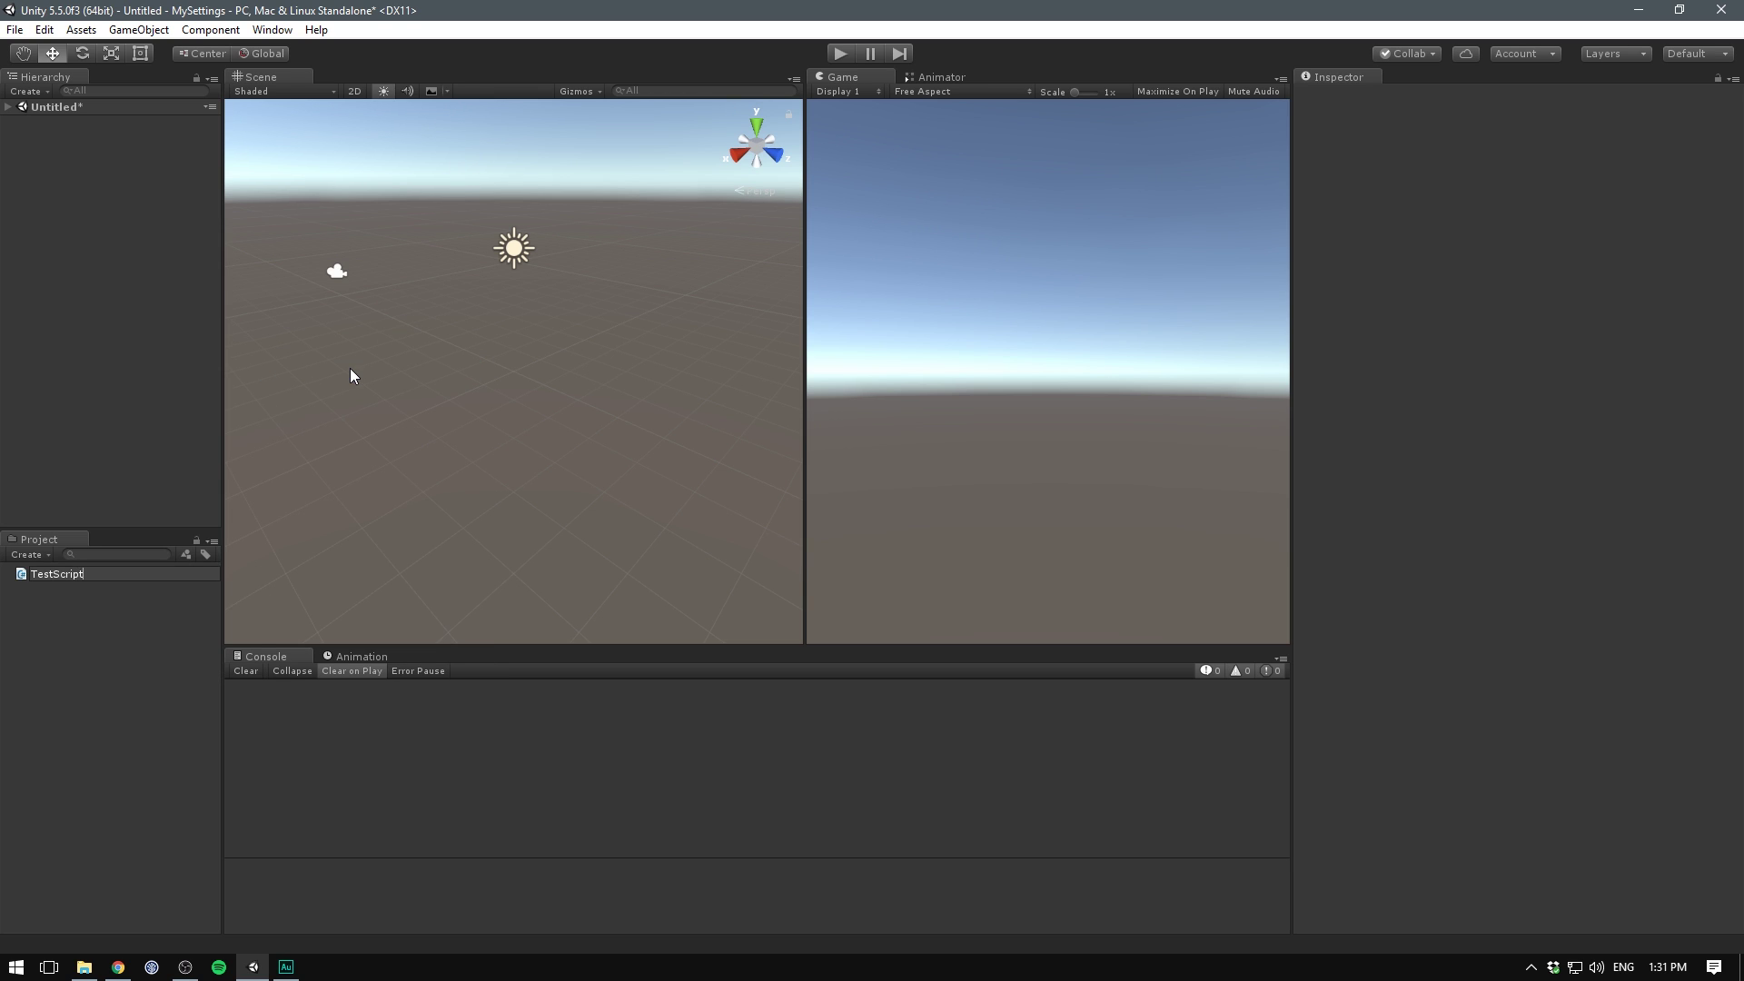
key("Return")
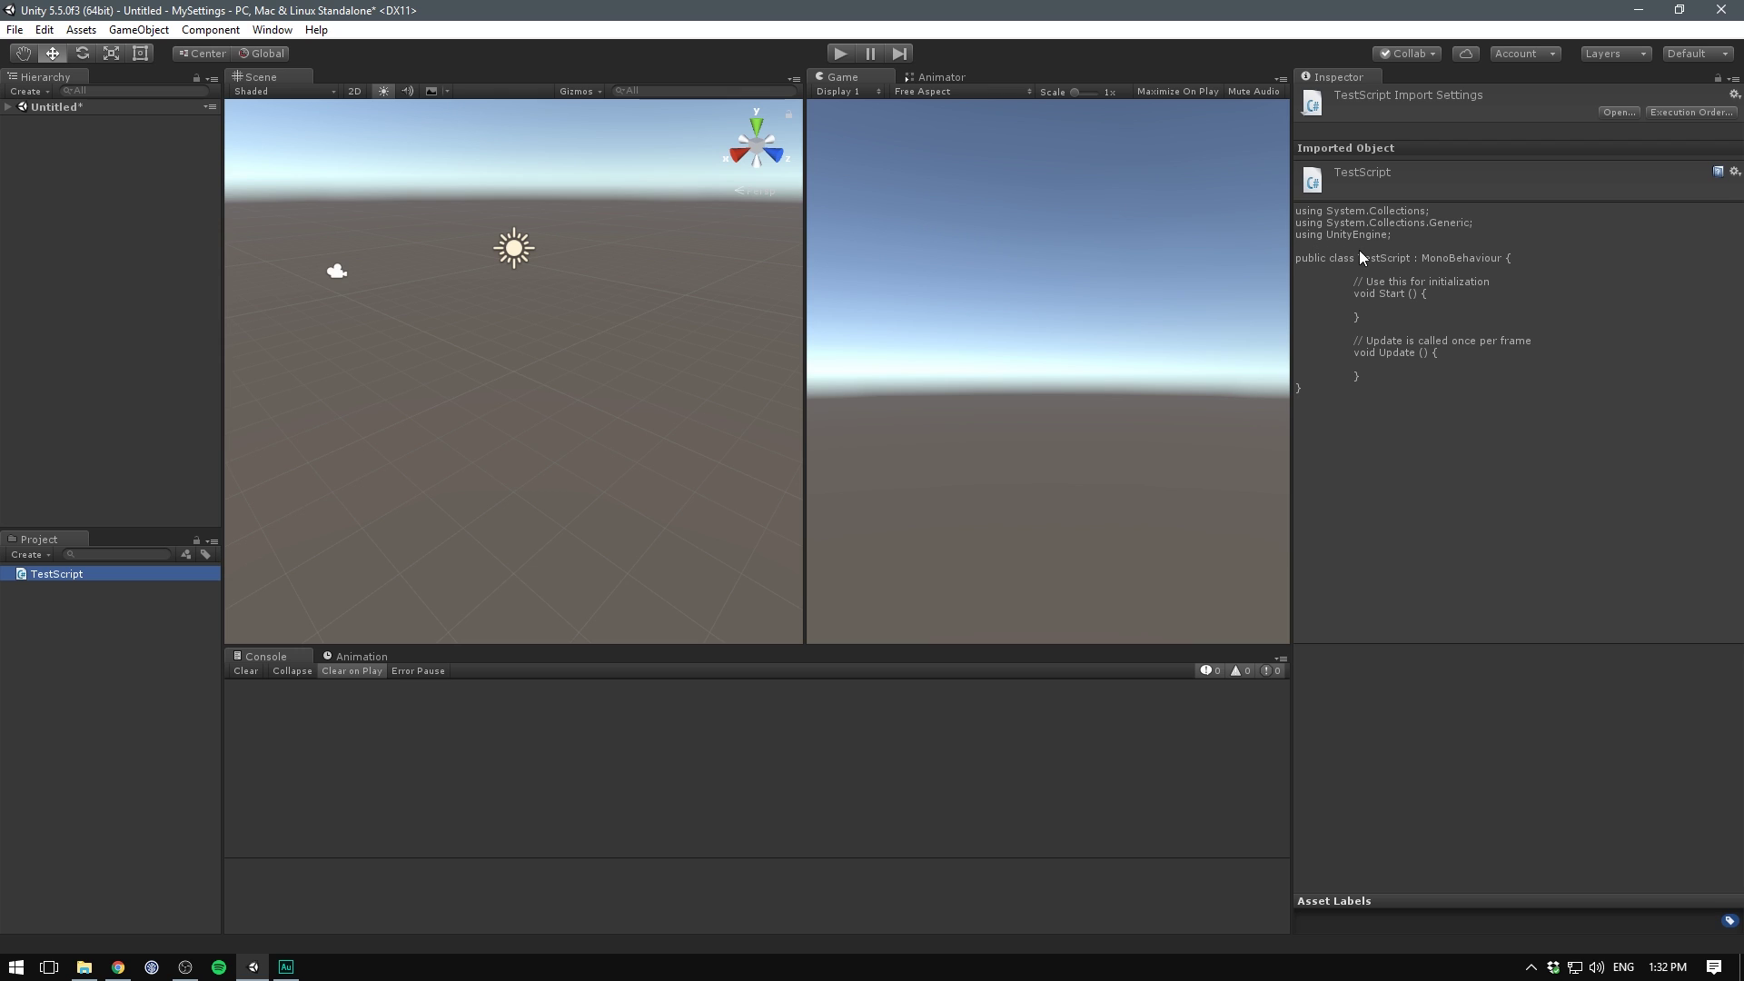
left_click(1593, 338)
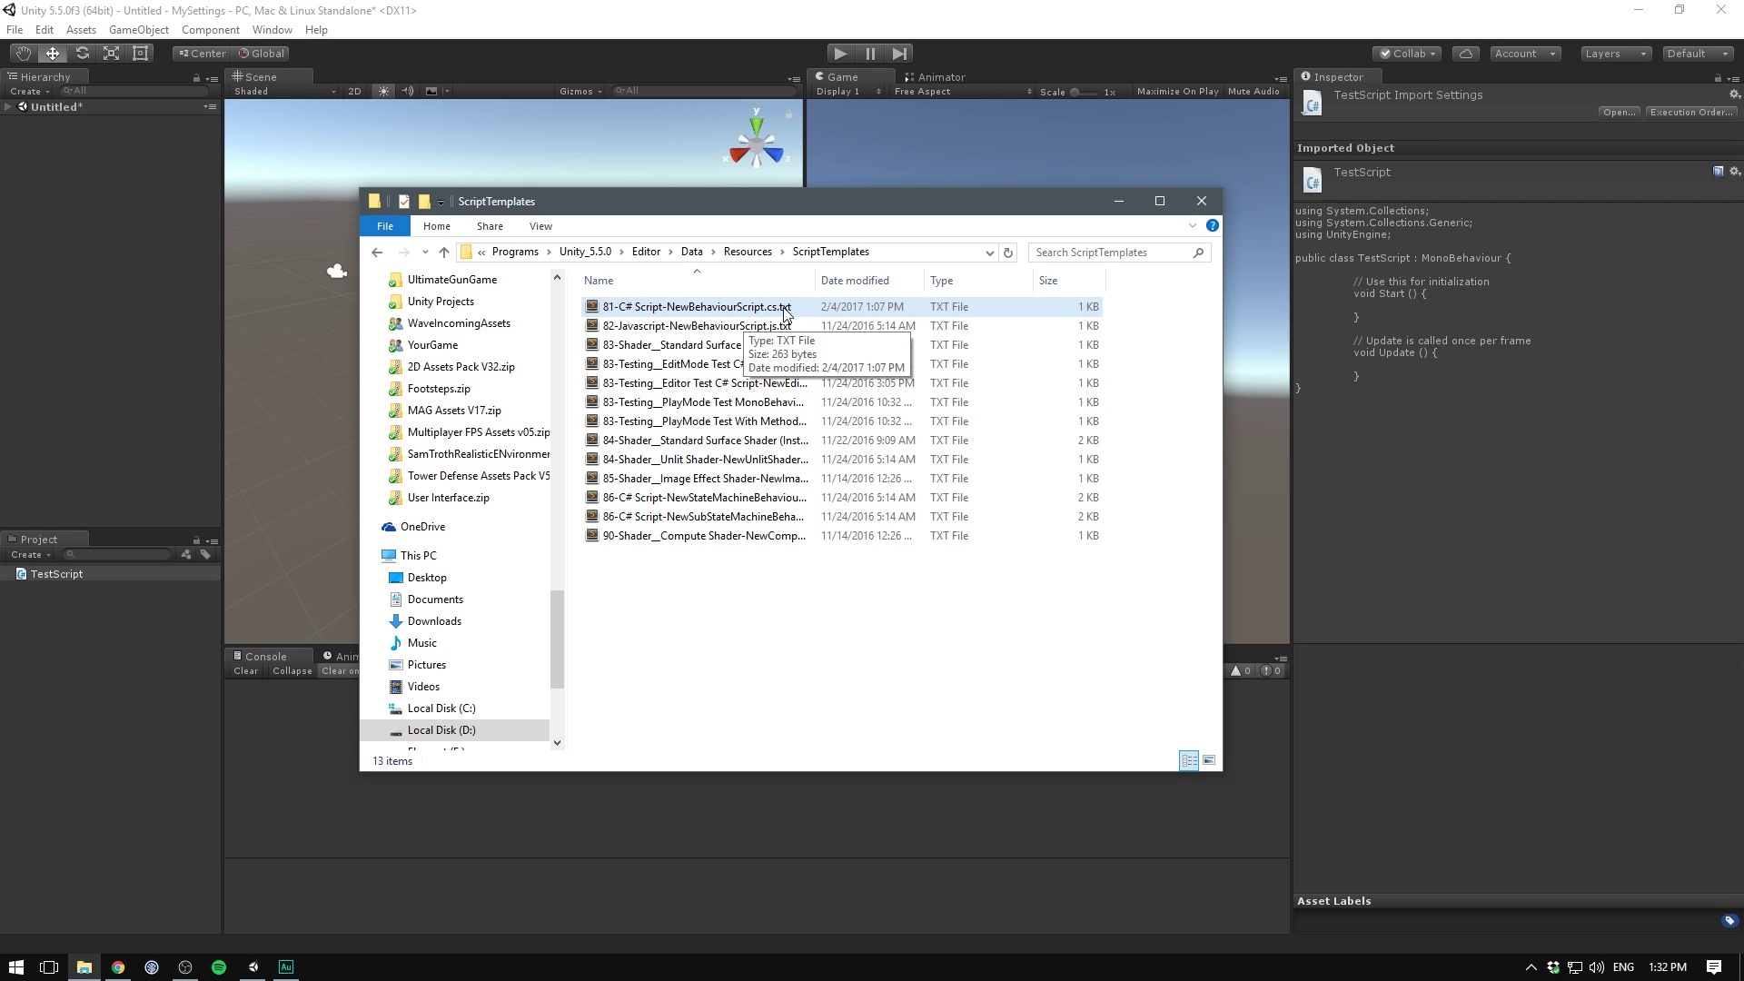
Step: Open the C# template and delete the System.Collections usings and the default comments
double_click(743, 315)
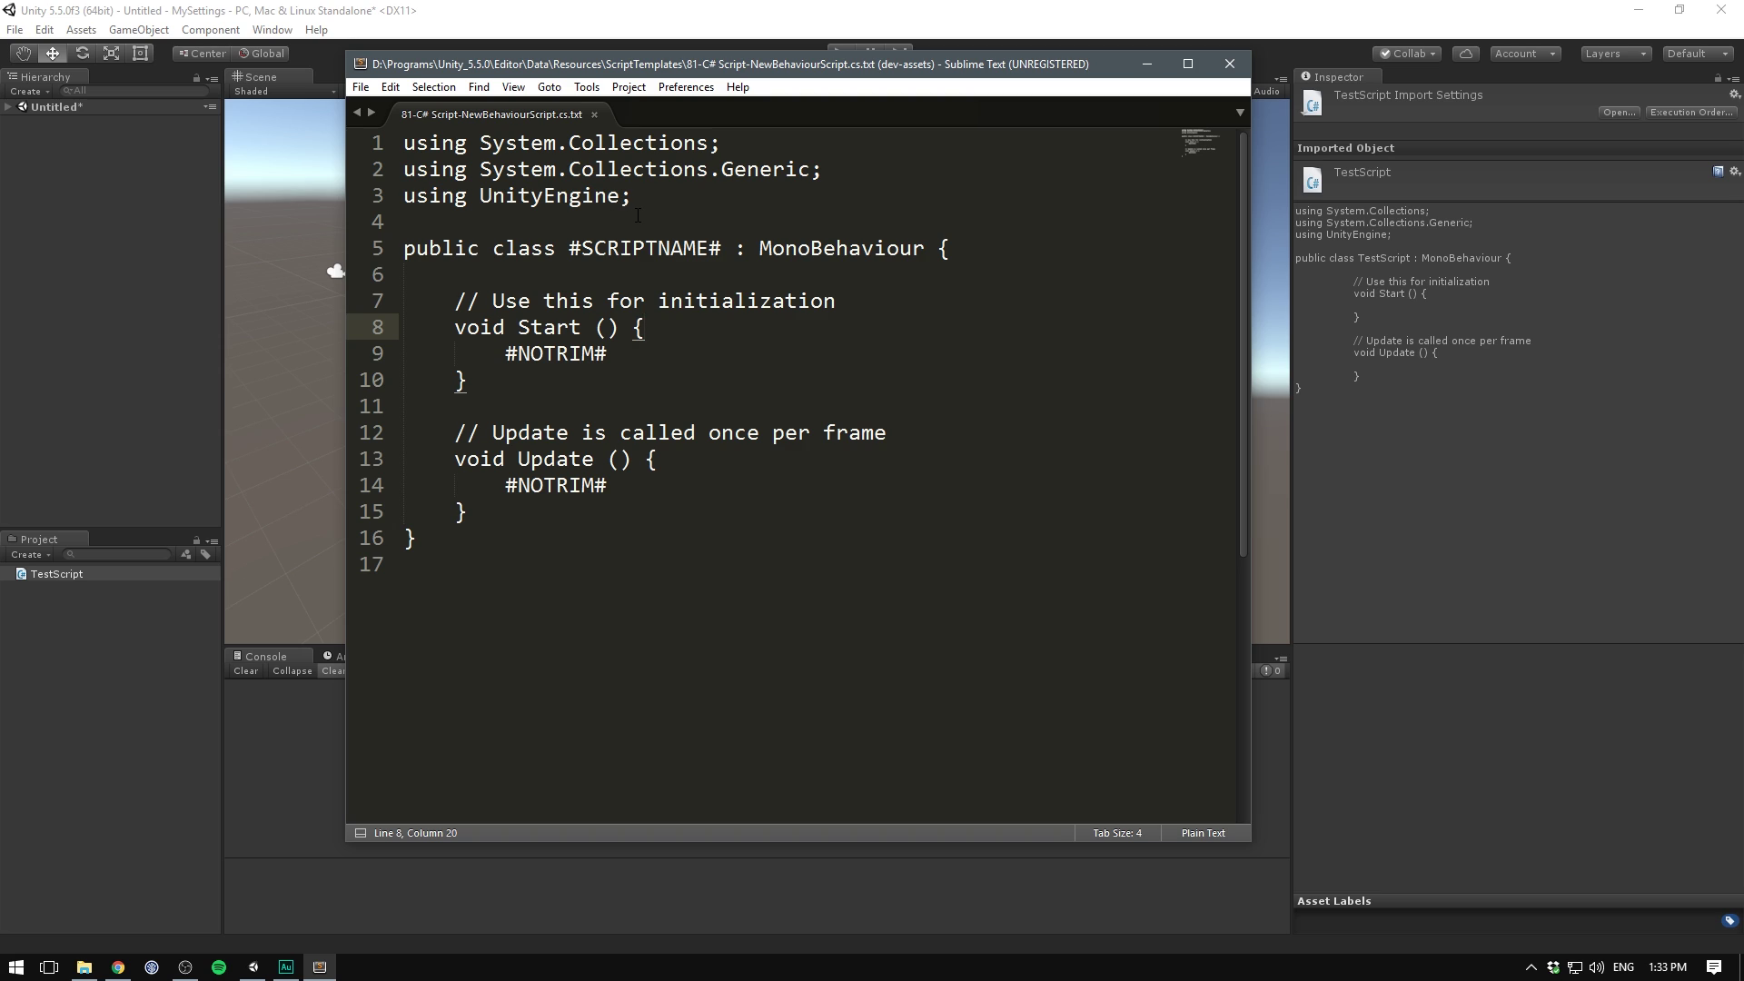
left_click_drag(781, 173, 263, 120)
key("Delete")
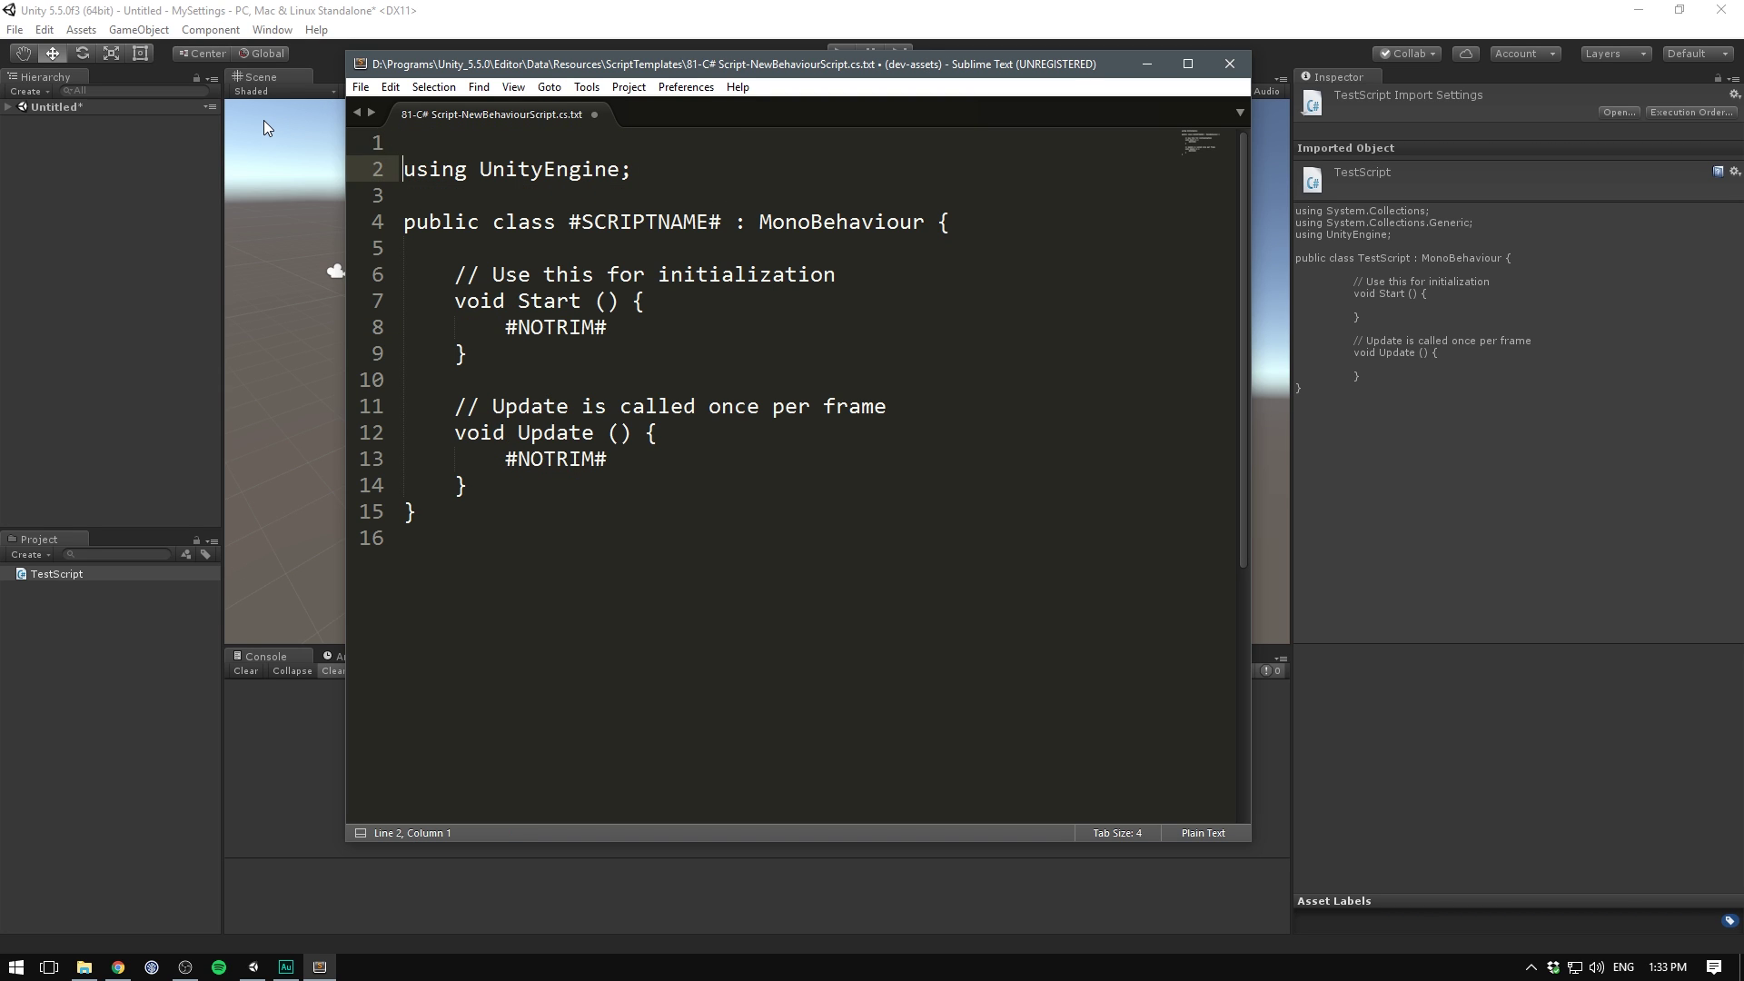
key("Delete")
left_click(349, 248)
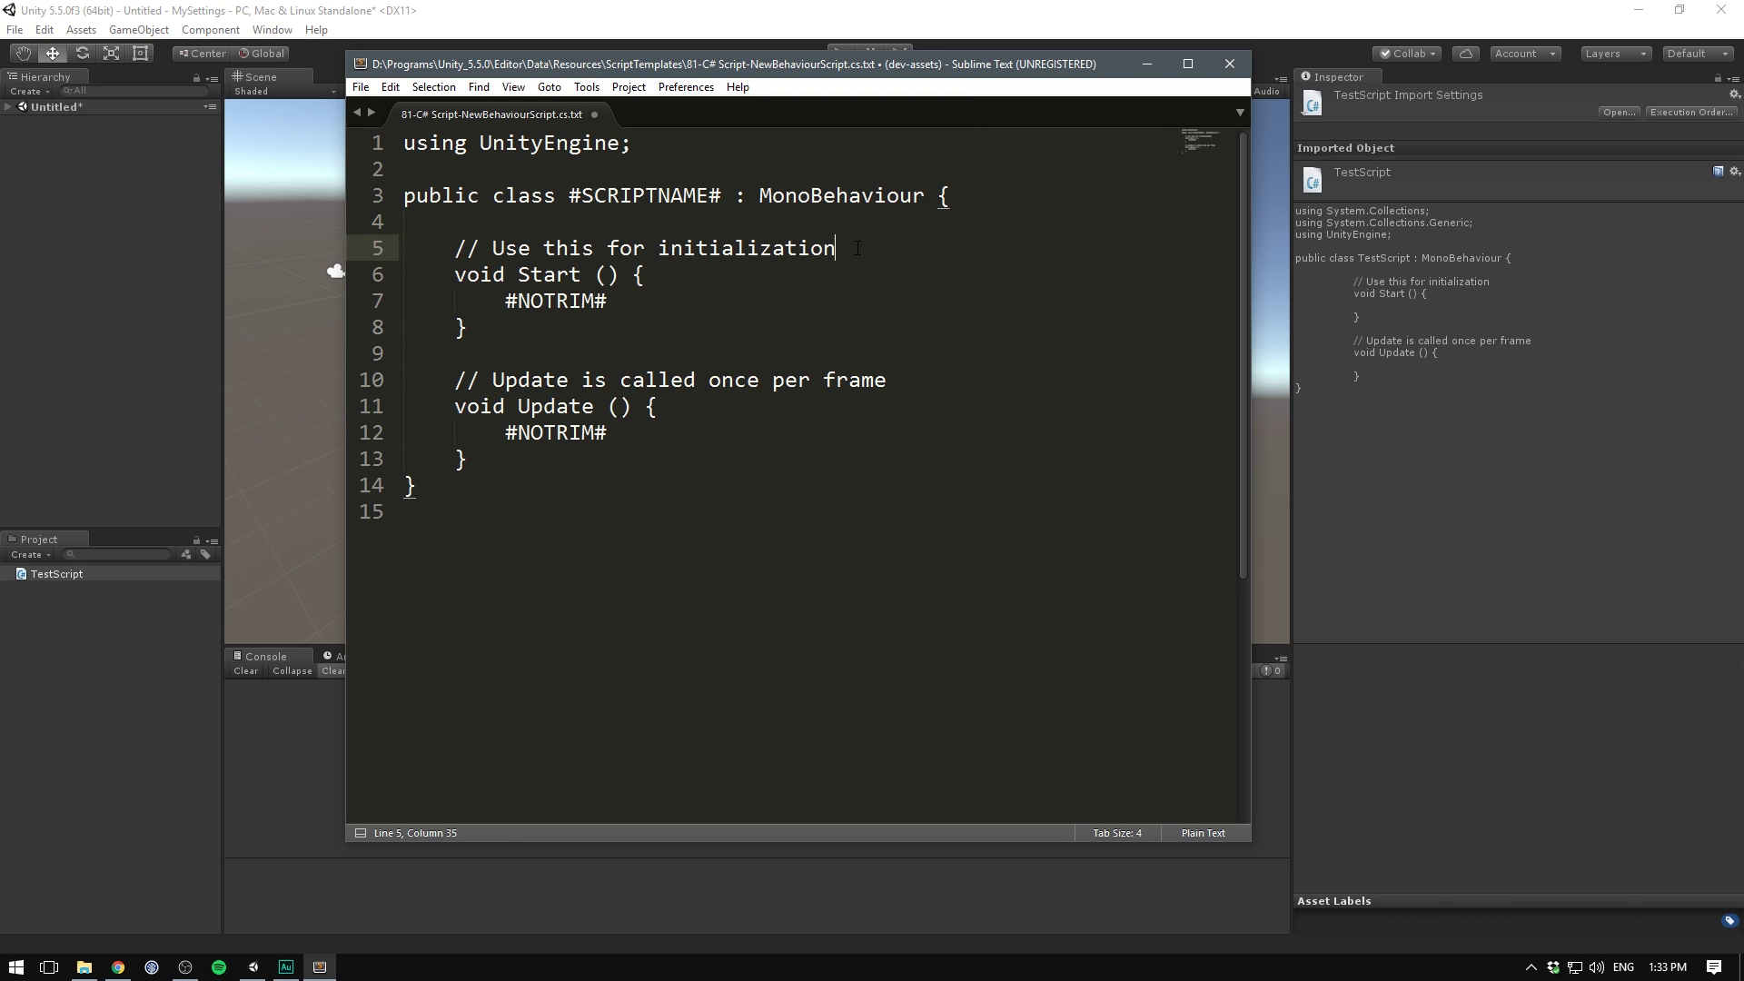
key("shift+End")
key("BackSpace")
key("BackSpace")
left_click(916, 352)
key("shift+Home")
Step: Move the Start and Update opening braces onto their own lines
key("BackSpace")
key("BackSpace")
key("BackSpace")
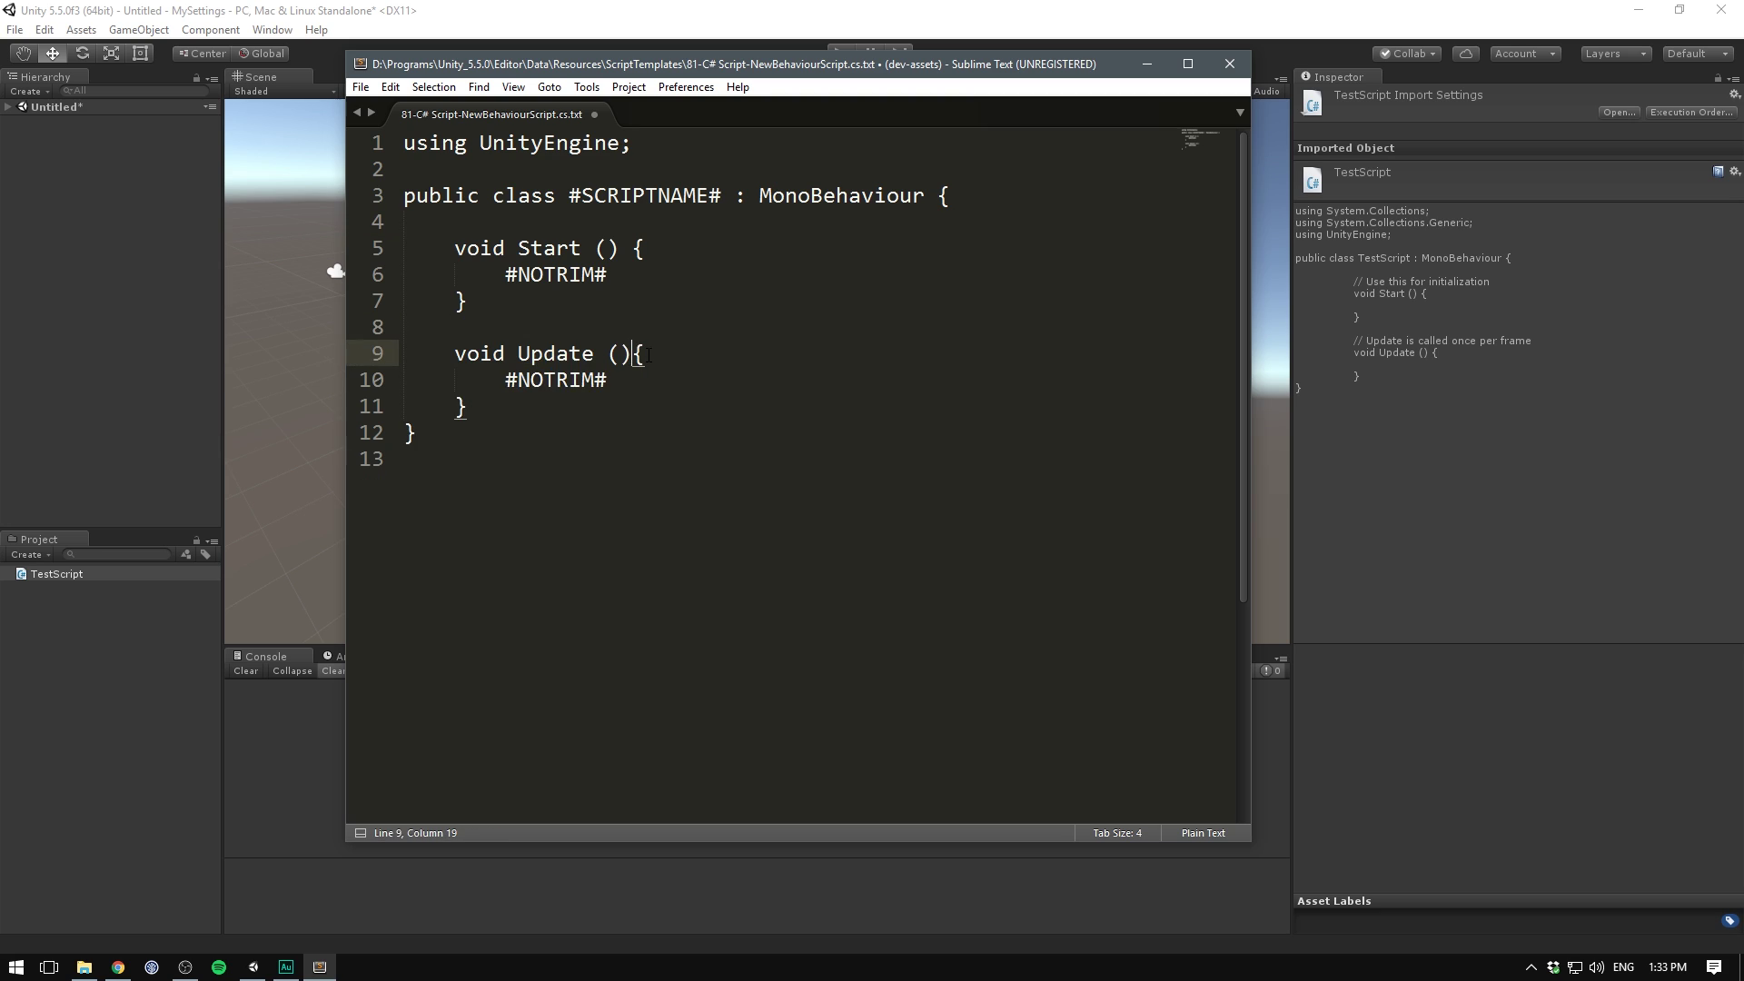
left_click(649, 354)
key("Return")
left_click(633, 248)
key("BackSpace")
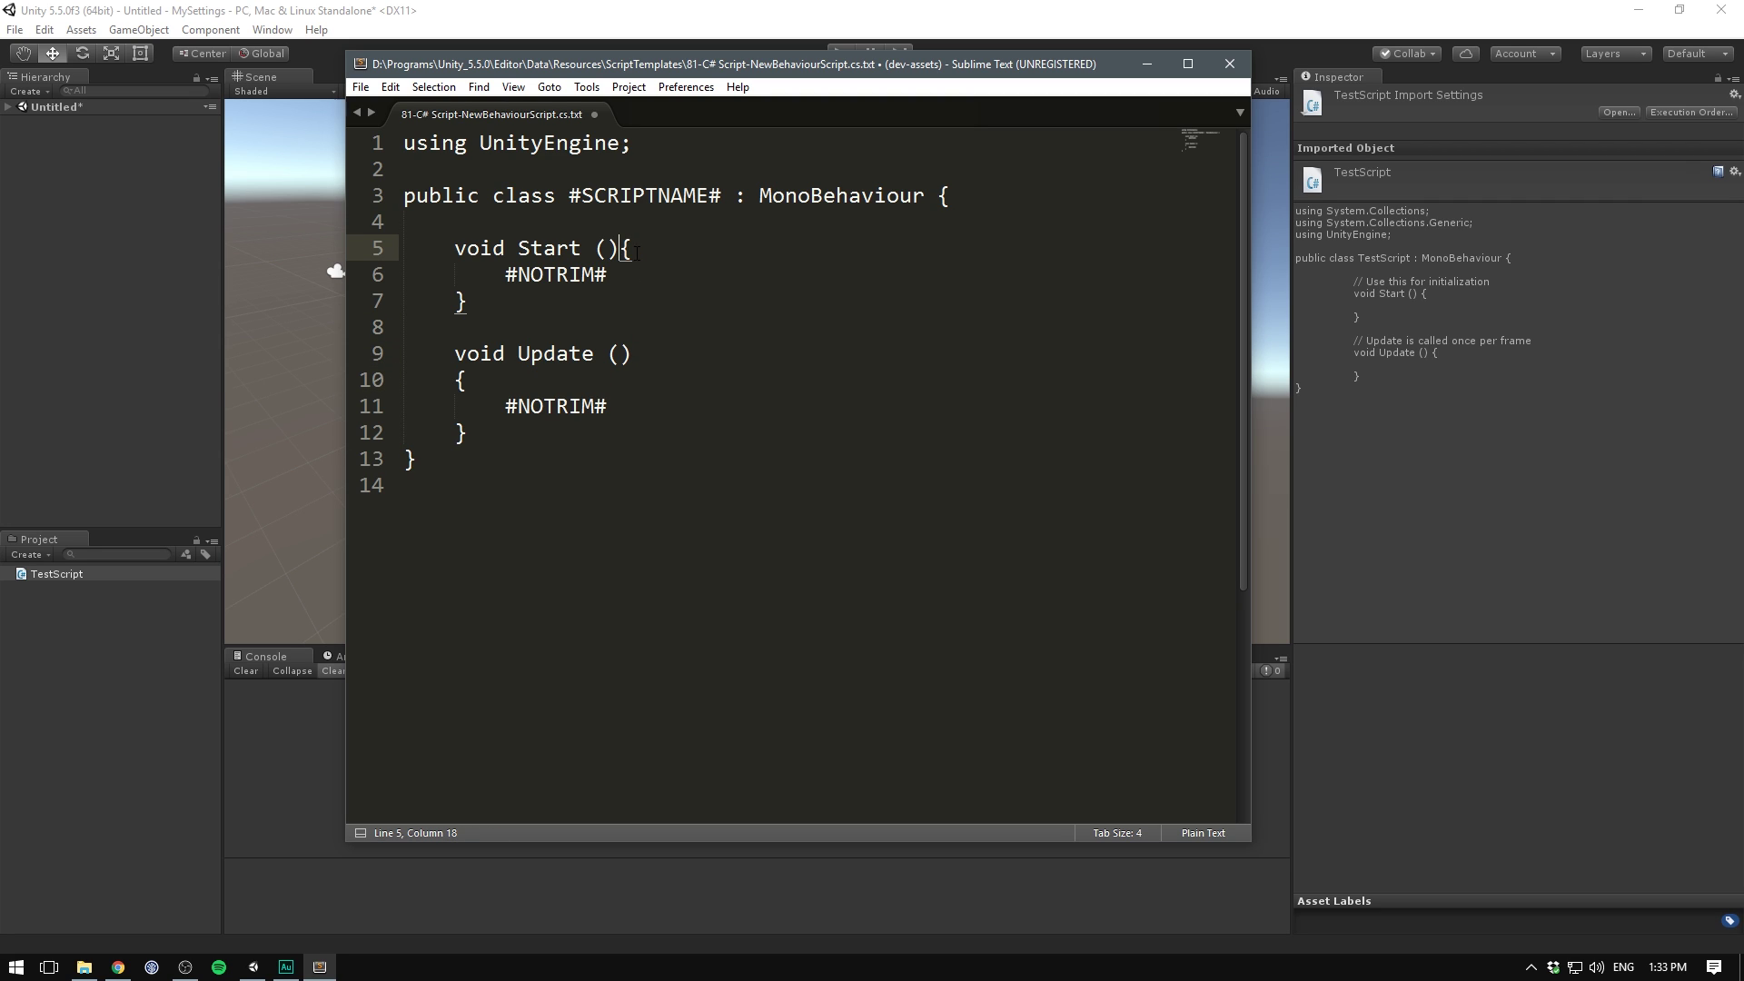
key("Return")
Step: Paste a copyright comment header at the top of the template
key("ctrl+Home")
key("Return")
key("Up")
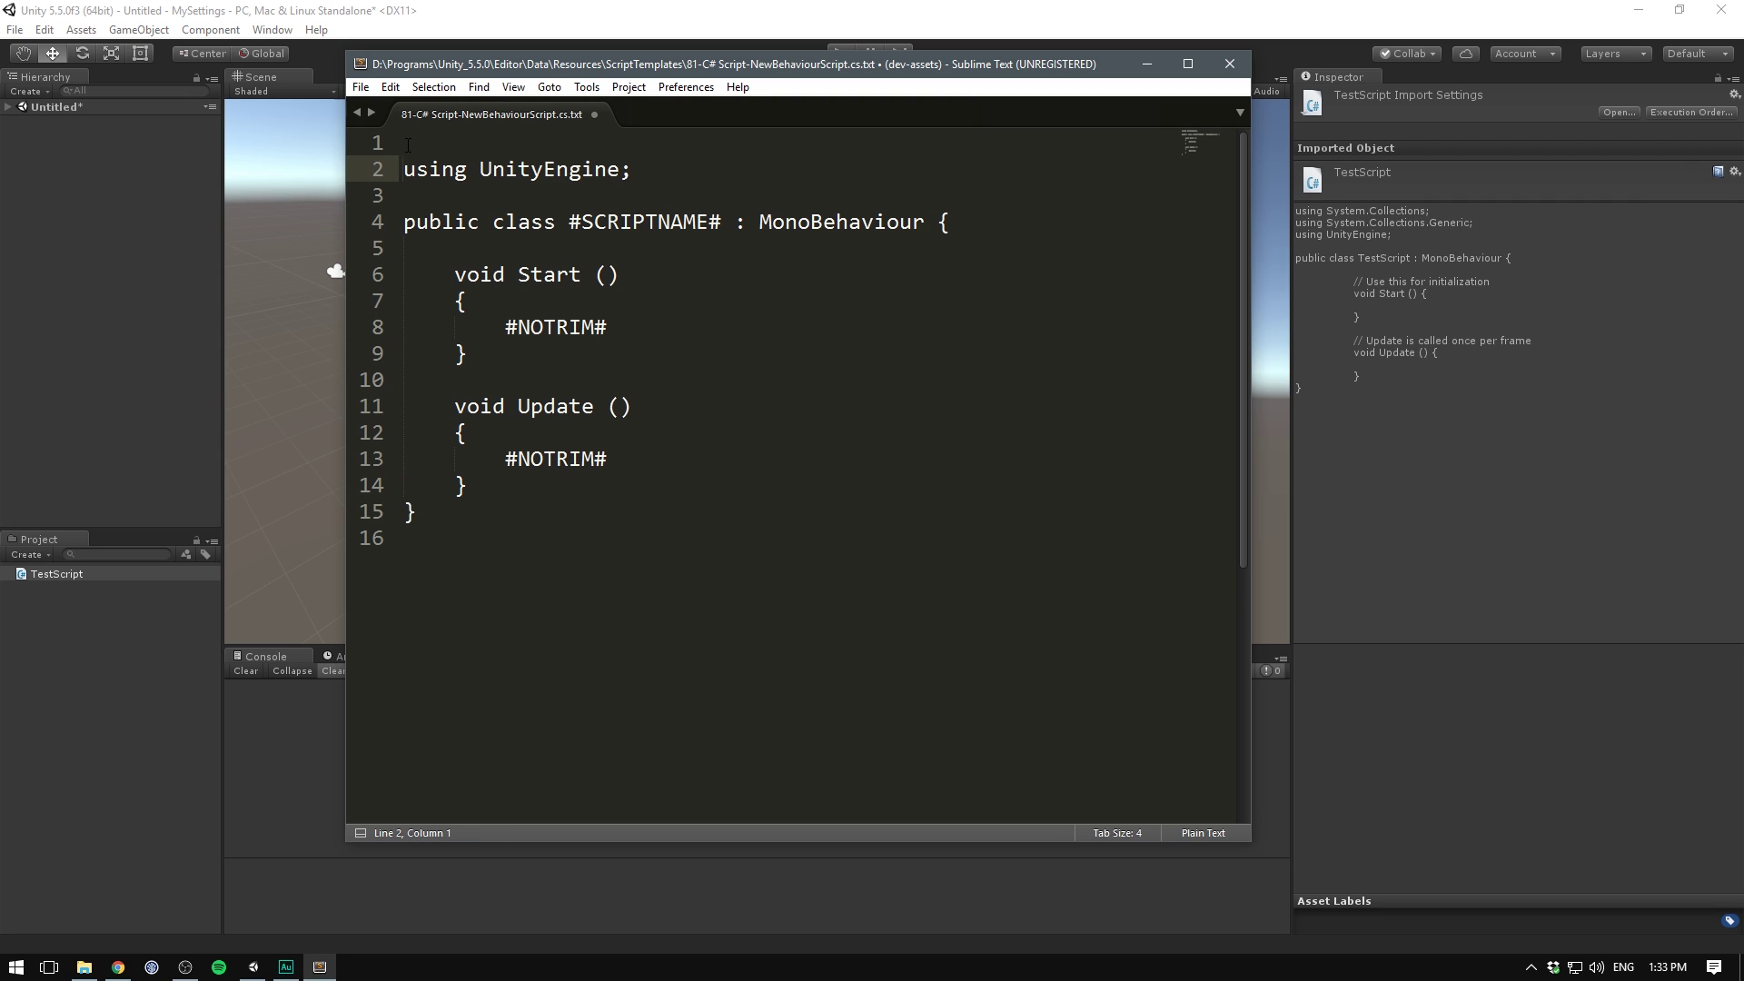
type("/* * Copyright (c) Brackeys * http://youtube.com/brackeys */")
type("/")
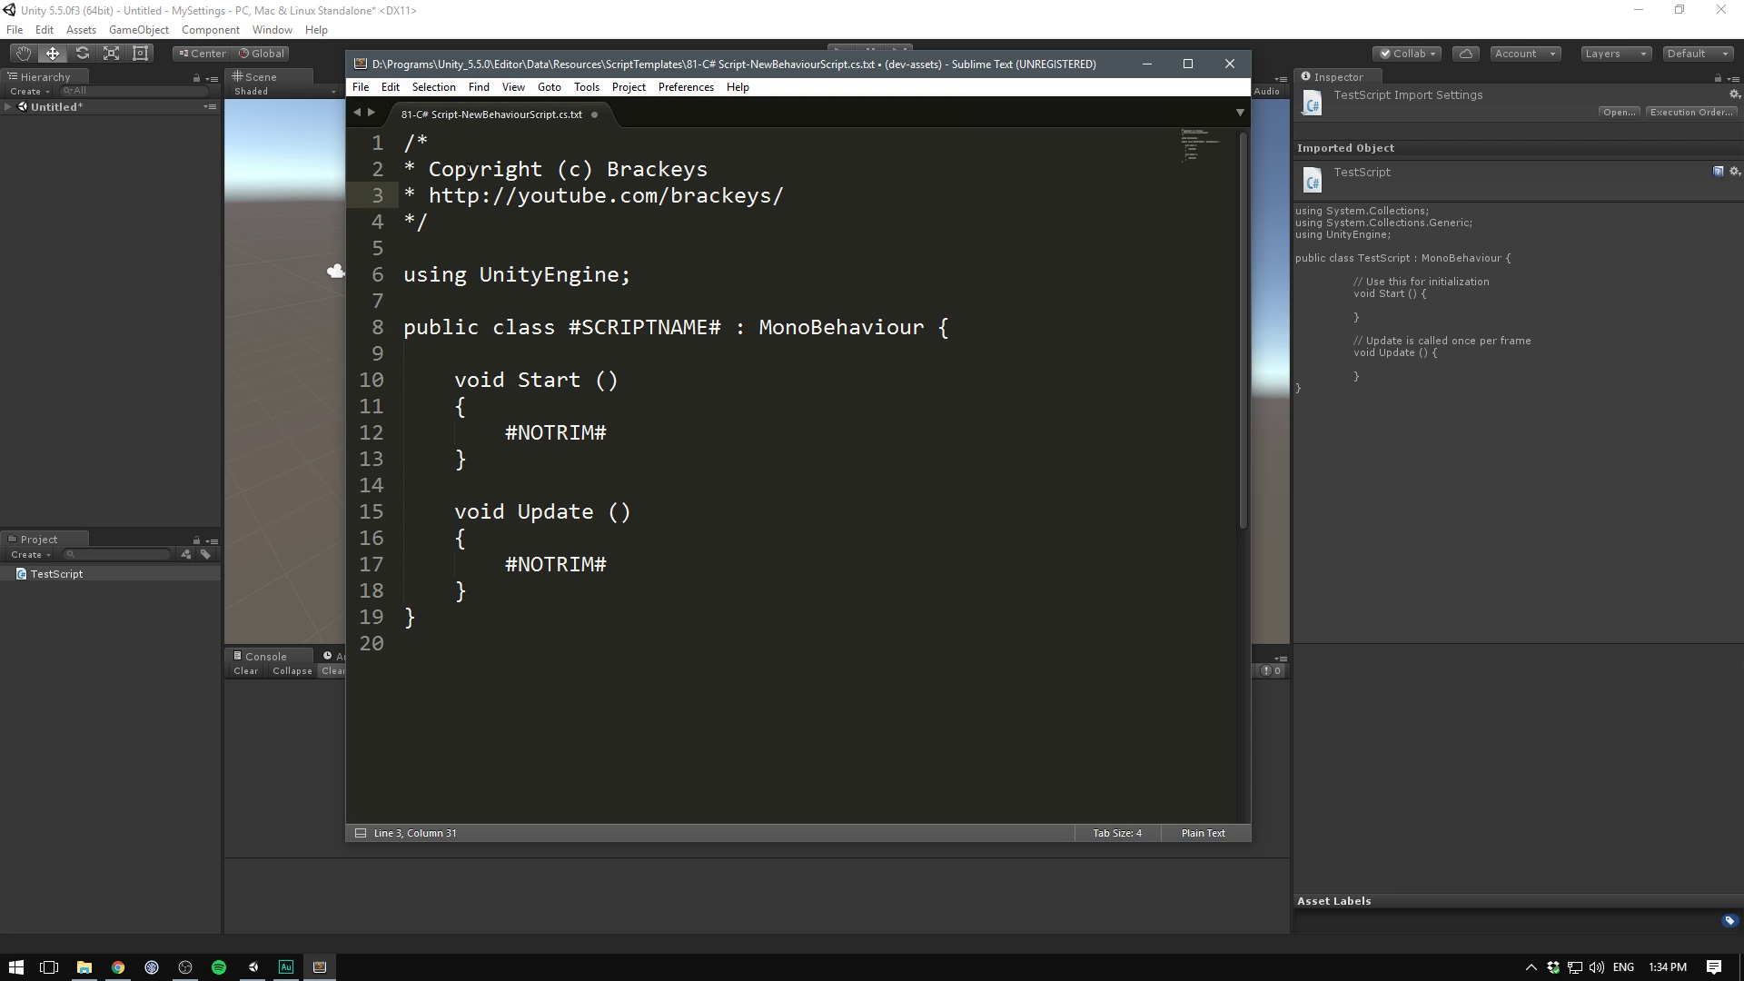
key("Down")
key("Down")
Step: Add an empty #region Variables block inside the class
left_click(533, 357)
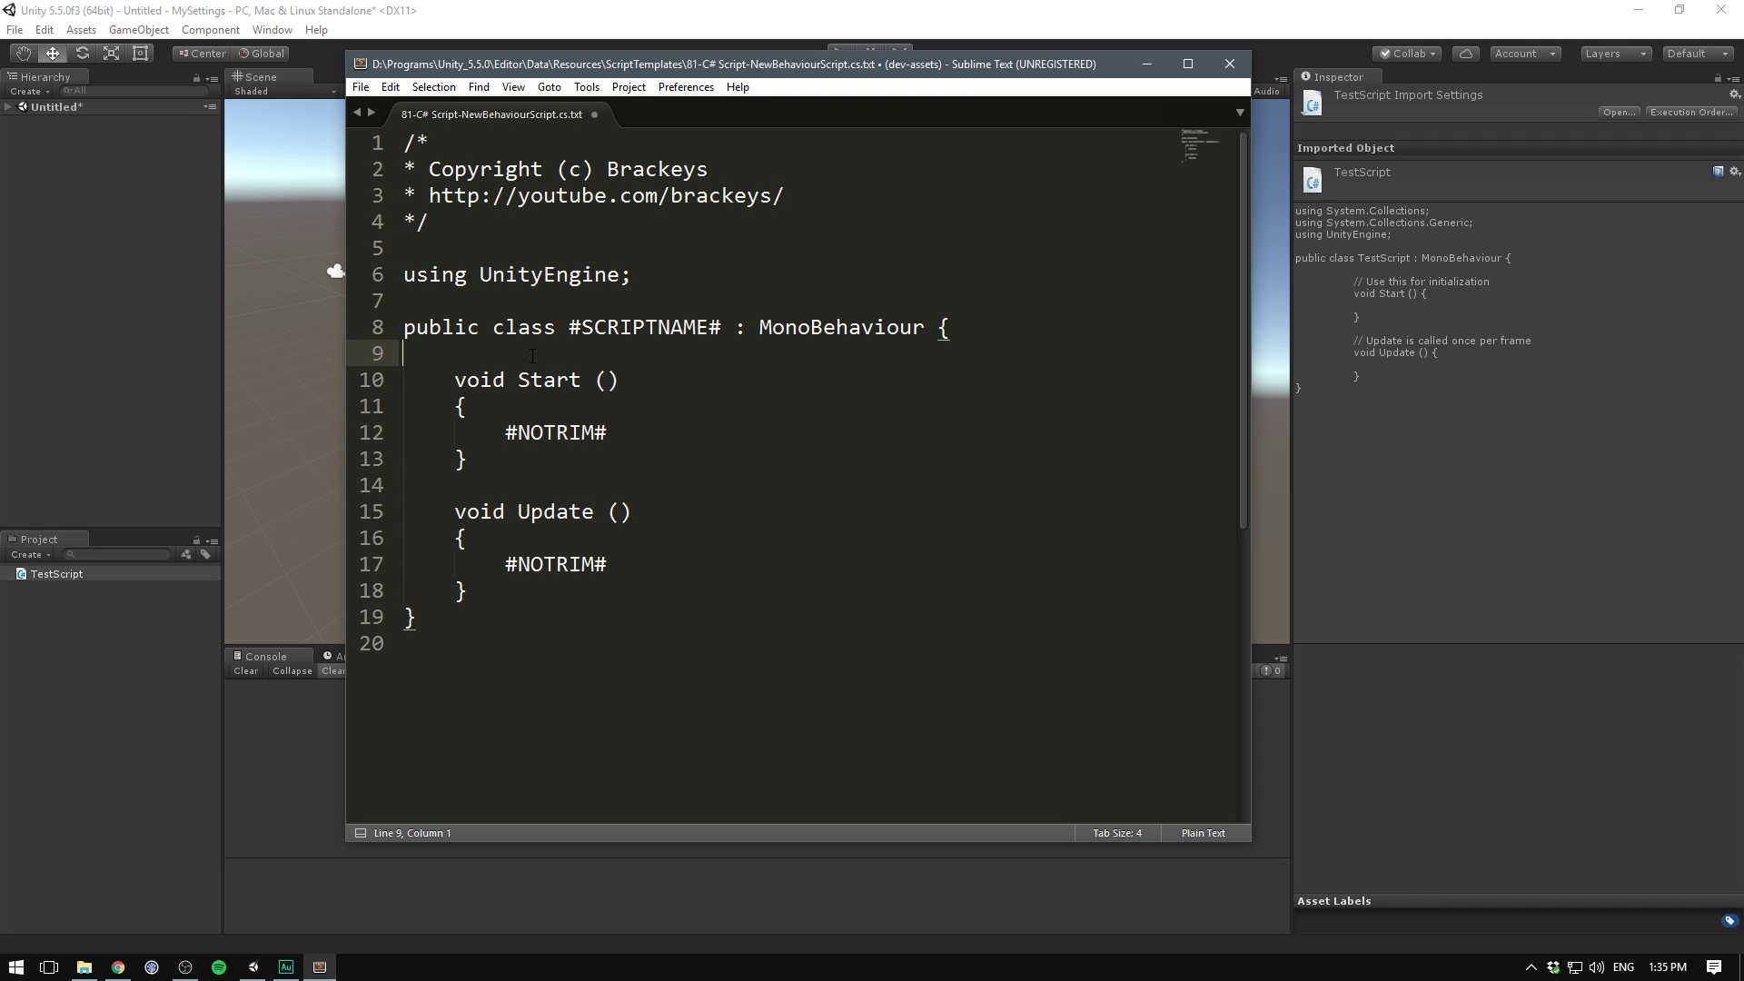
key("Return")
key("Return")
key("Up")
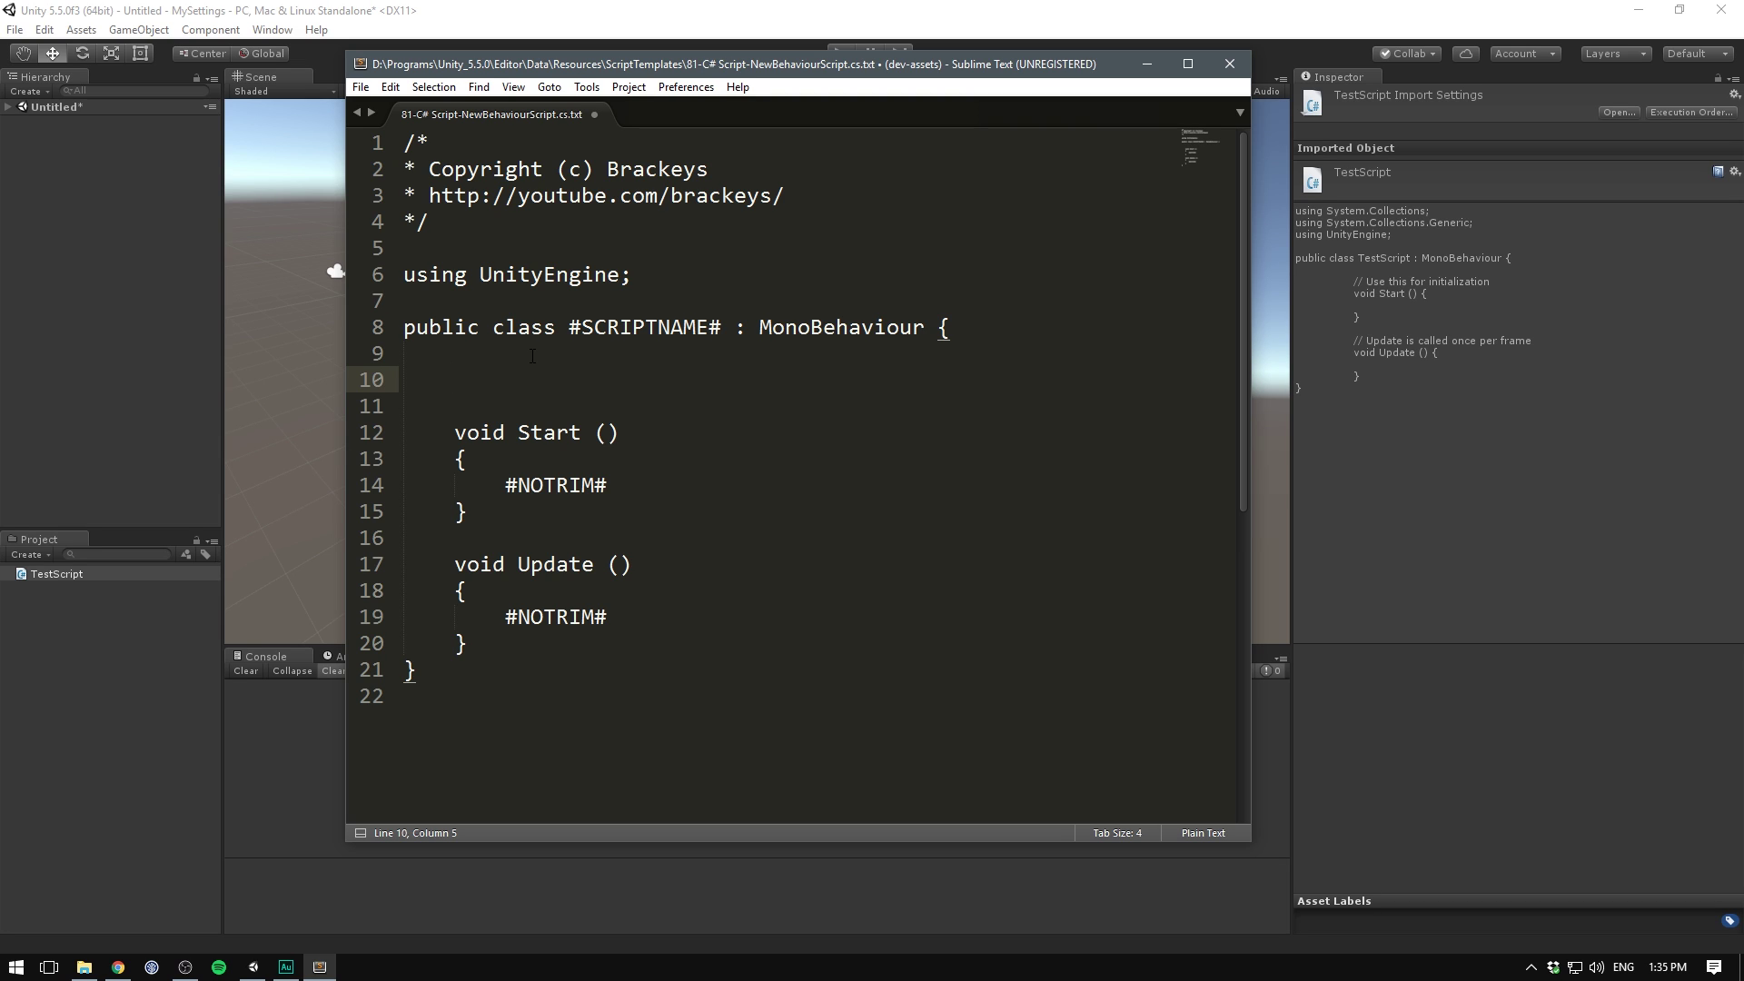
type("#region Variables")
key("Return")
type("#")
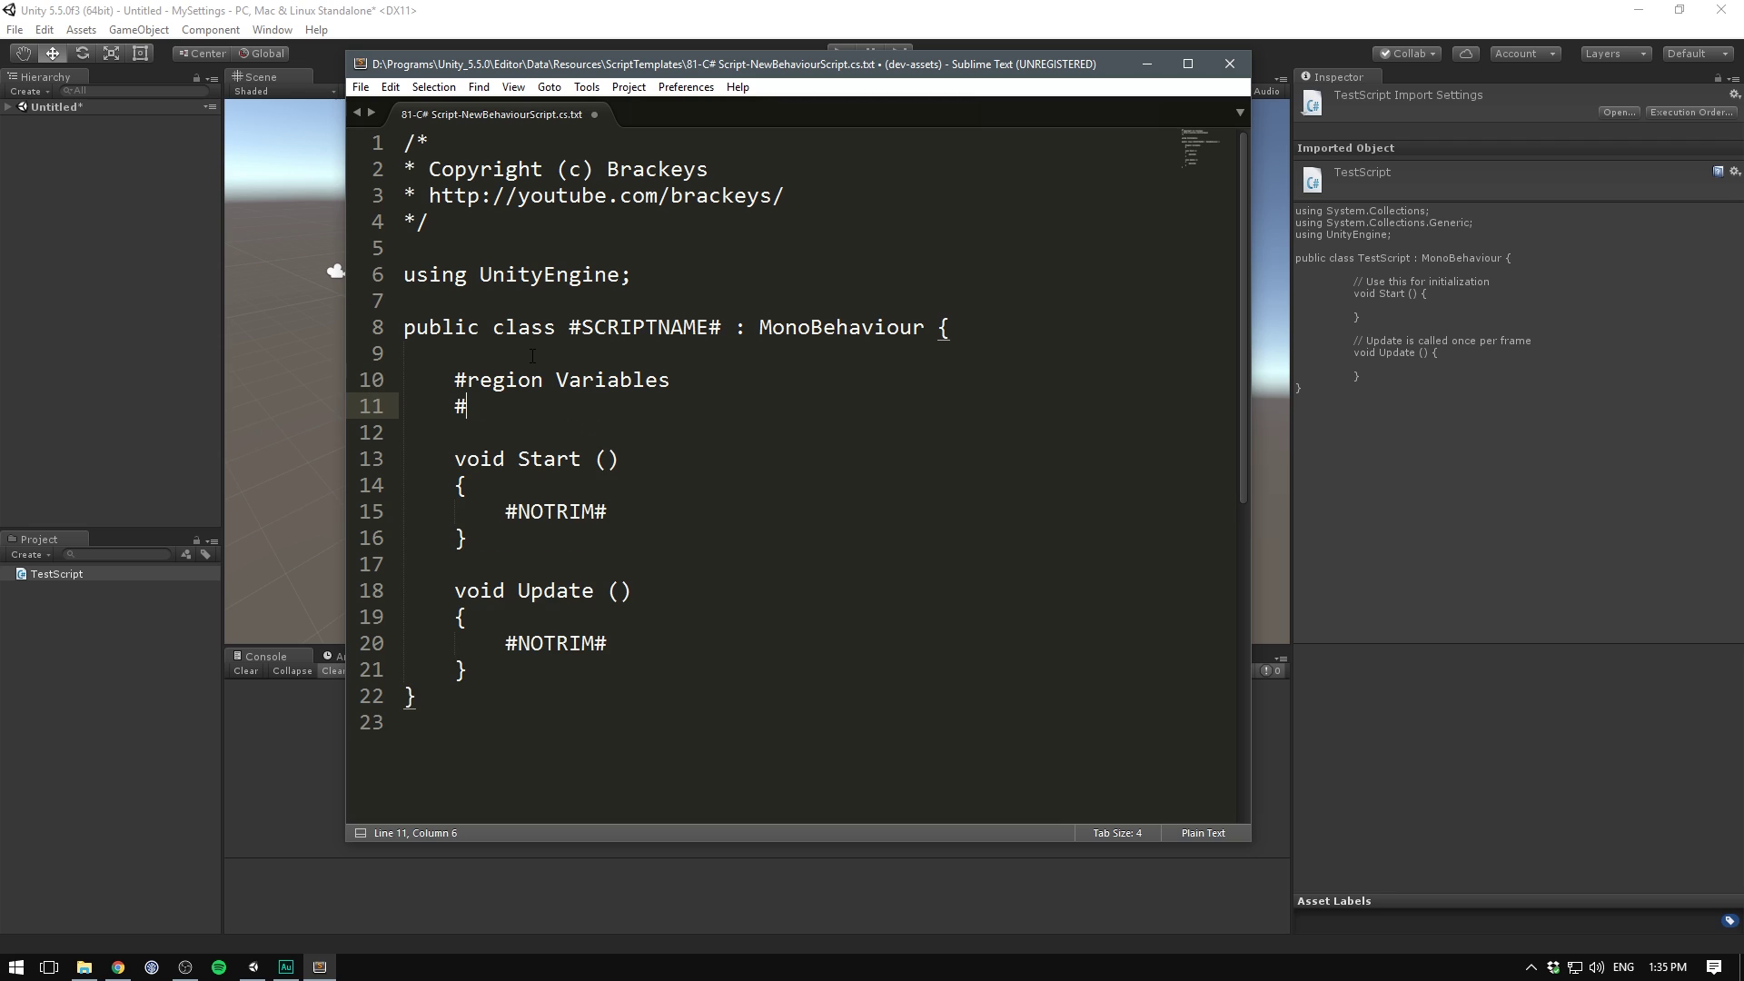
type("endregion")
Step: Wrap Start and Update in a #region Unity Methods block and save the template
key("Return")
key("Return")
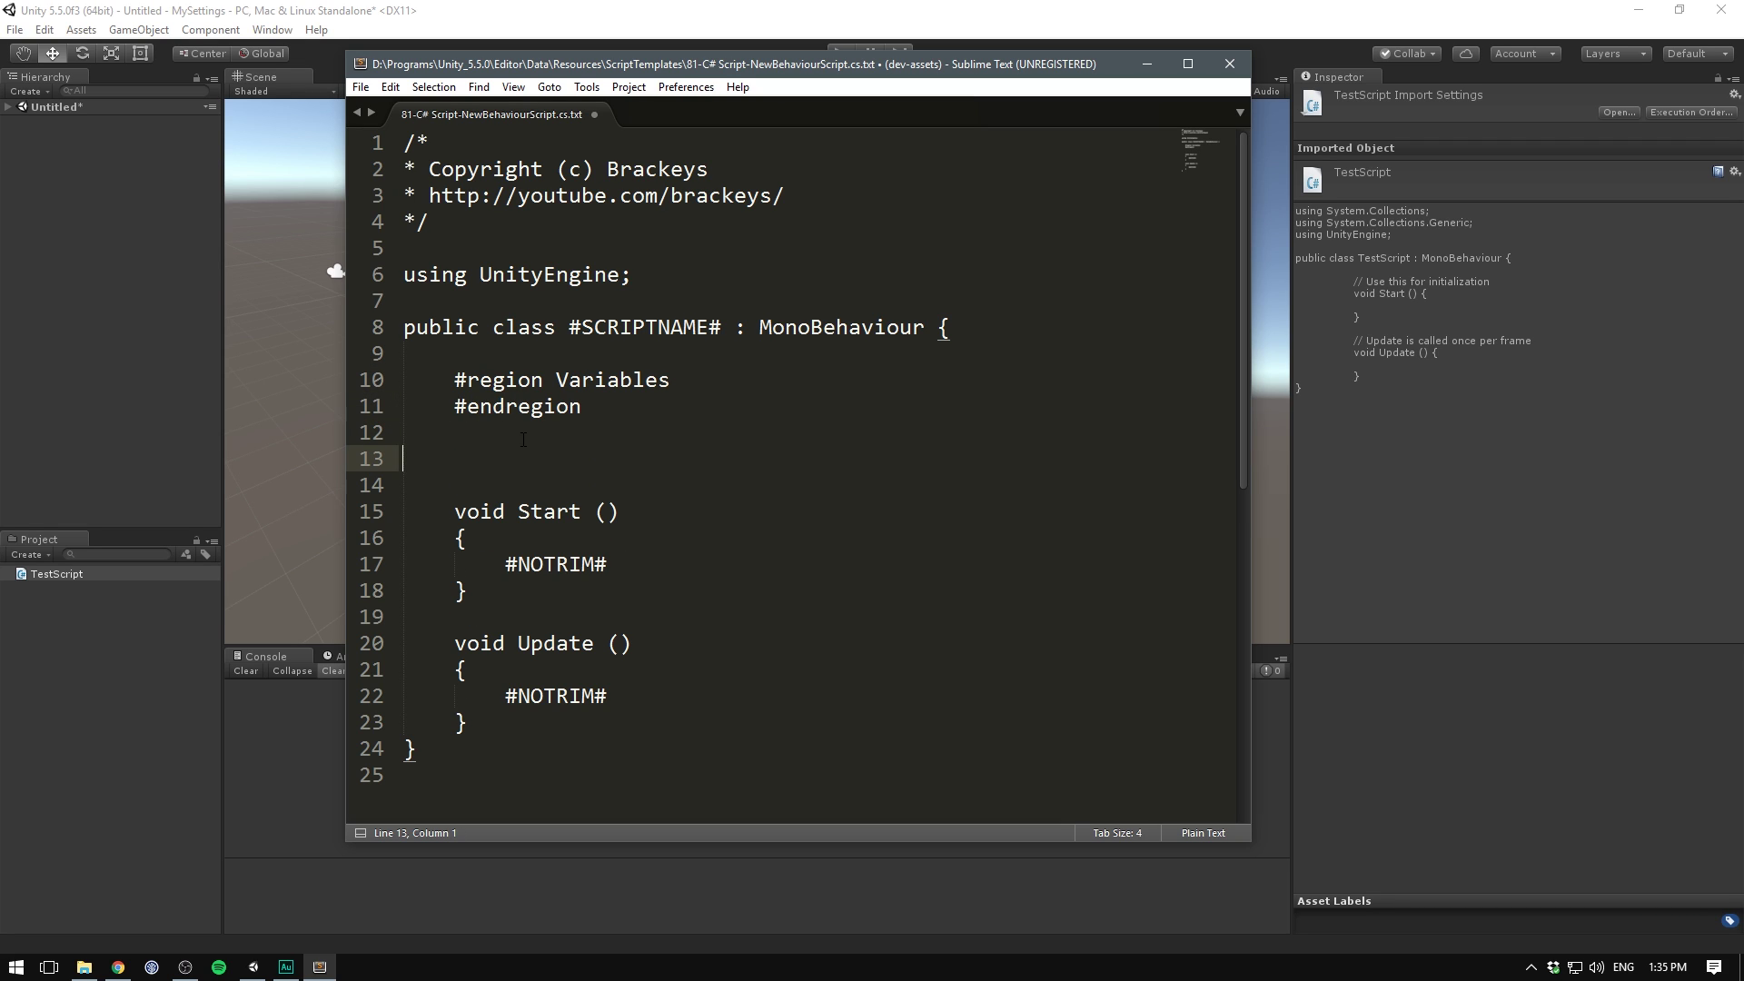
type("#region Unity Methods")
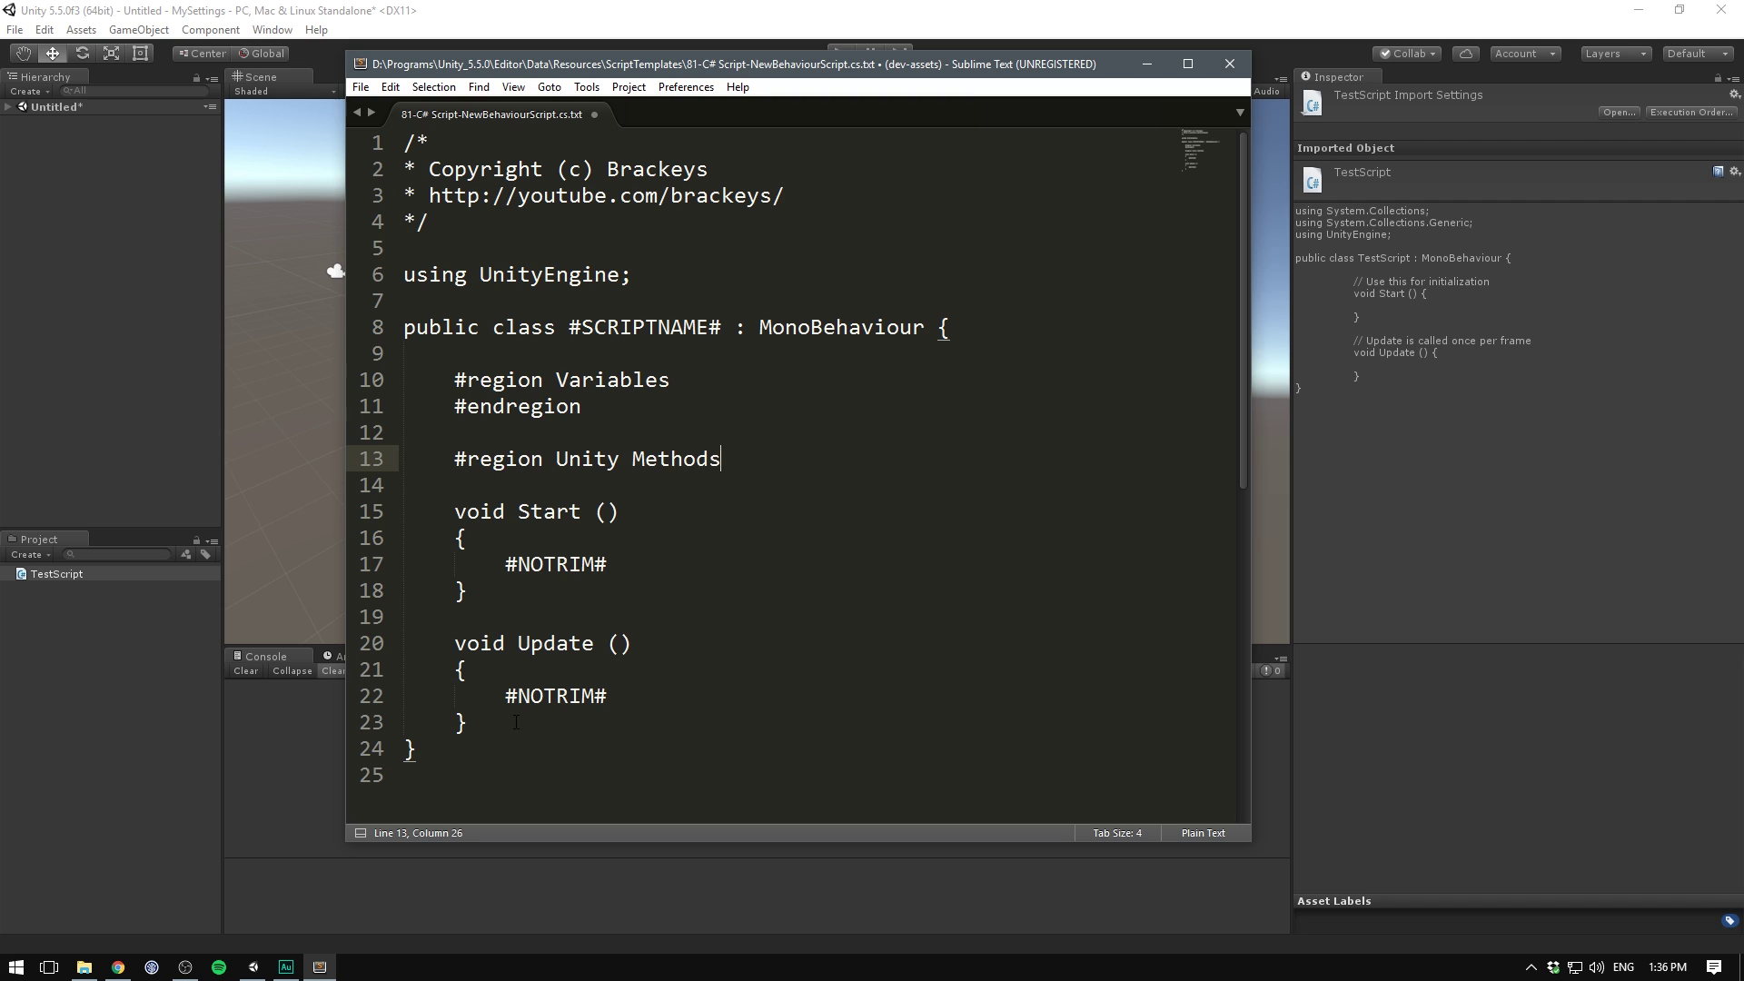
left_click(515, 722)
key("Return")
key("Return")
type("#endregion")
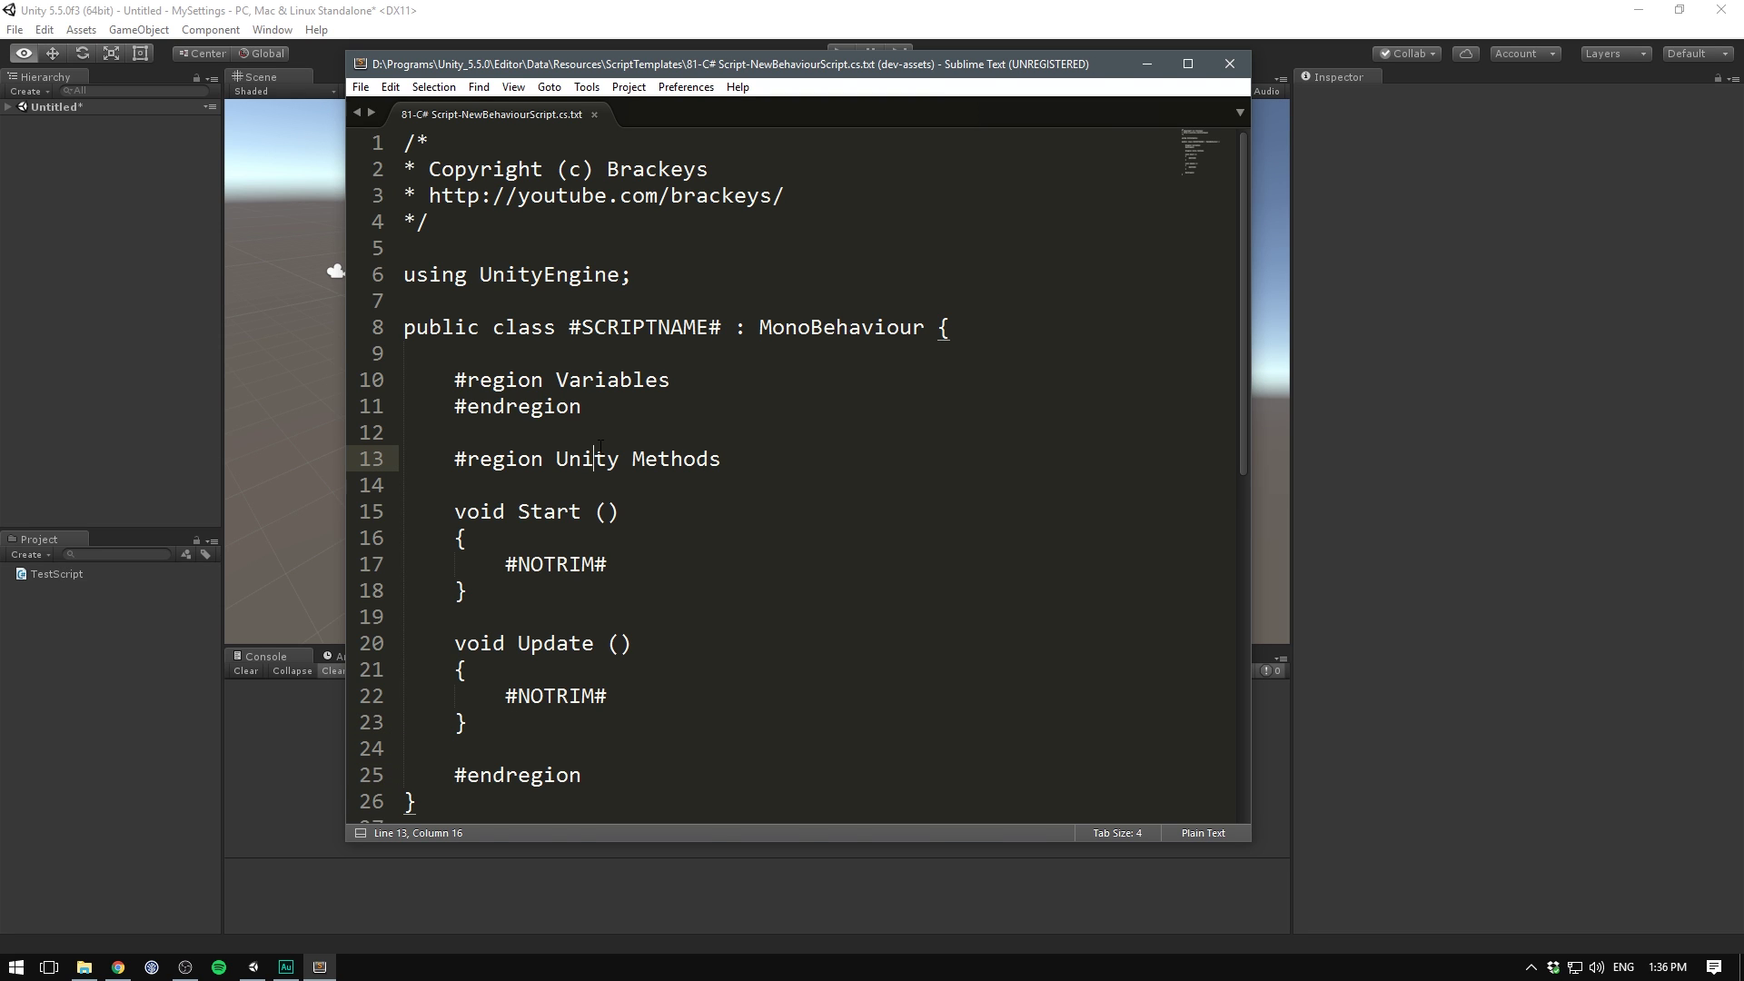
key("ctrl+s")
Step: Back in Unity, create a C# script named NewTestScript and open it in Visual Studio
left_click(116, 296)
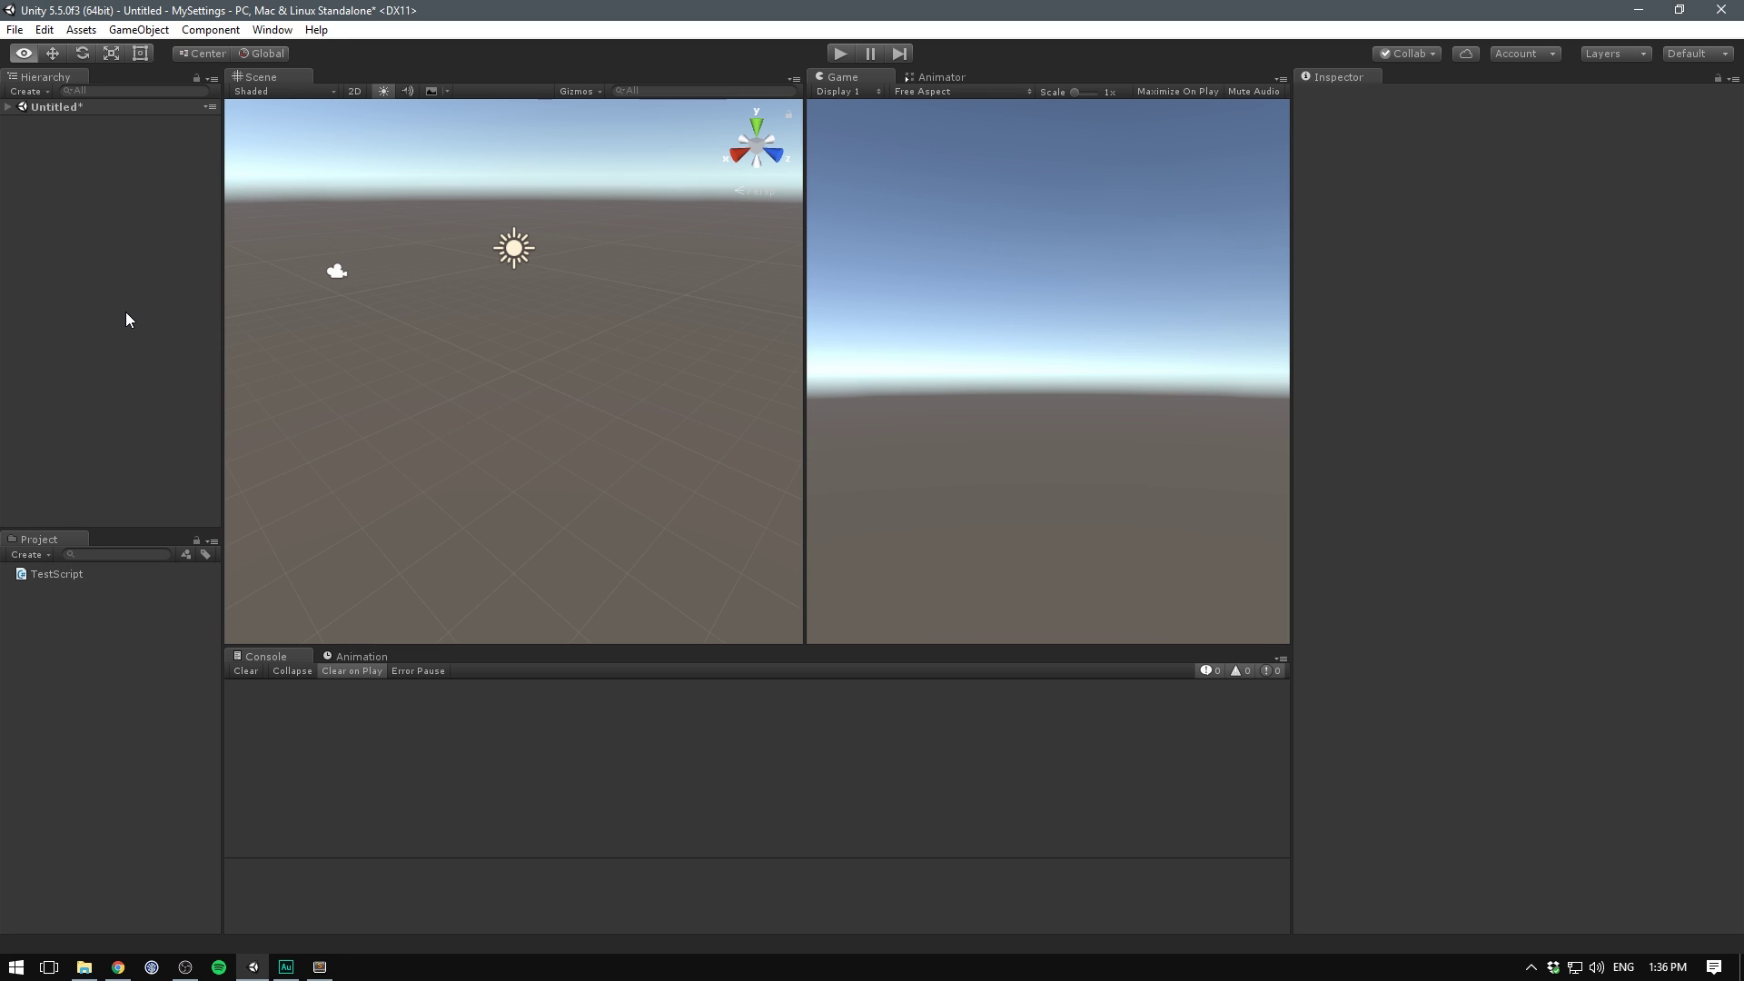
right_click(69, 609)
mouse_move(204, 627)
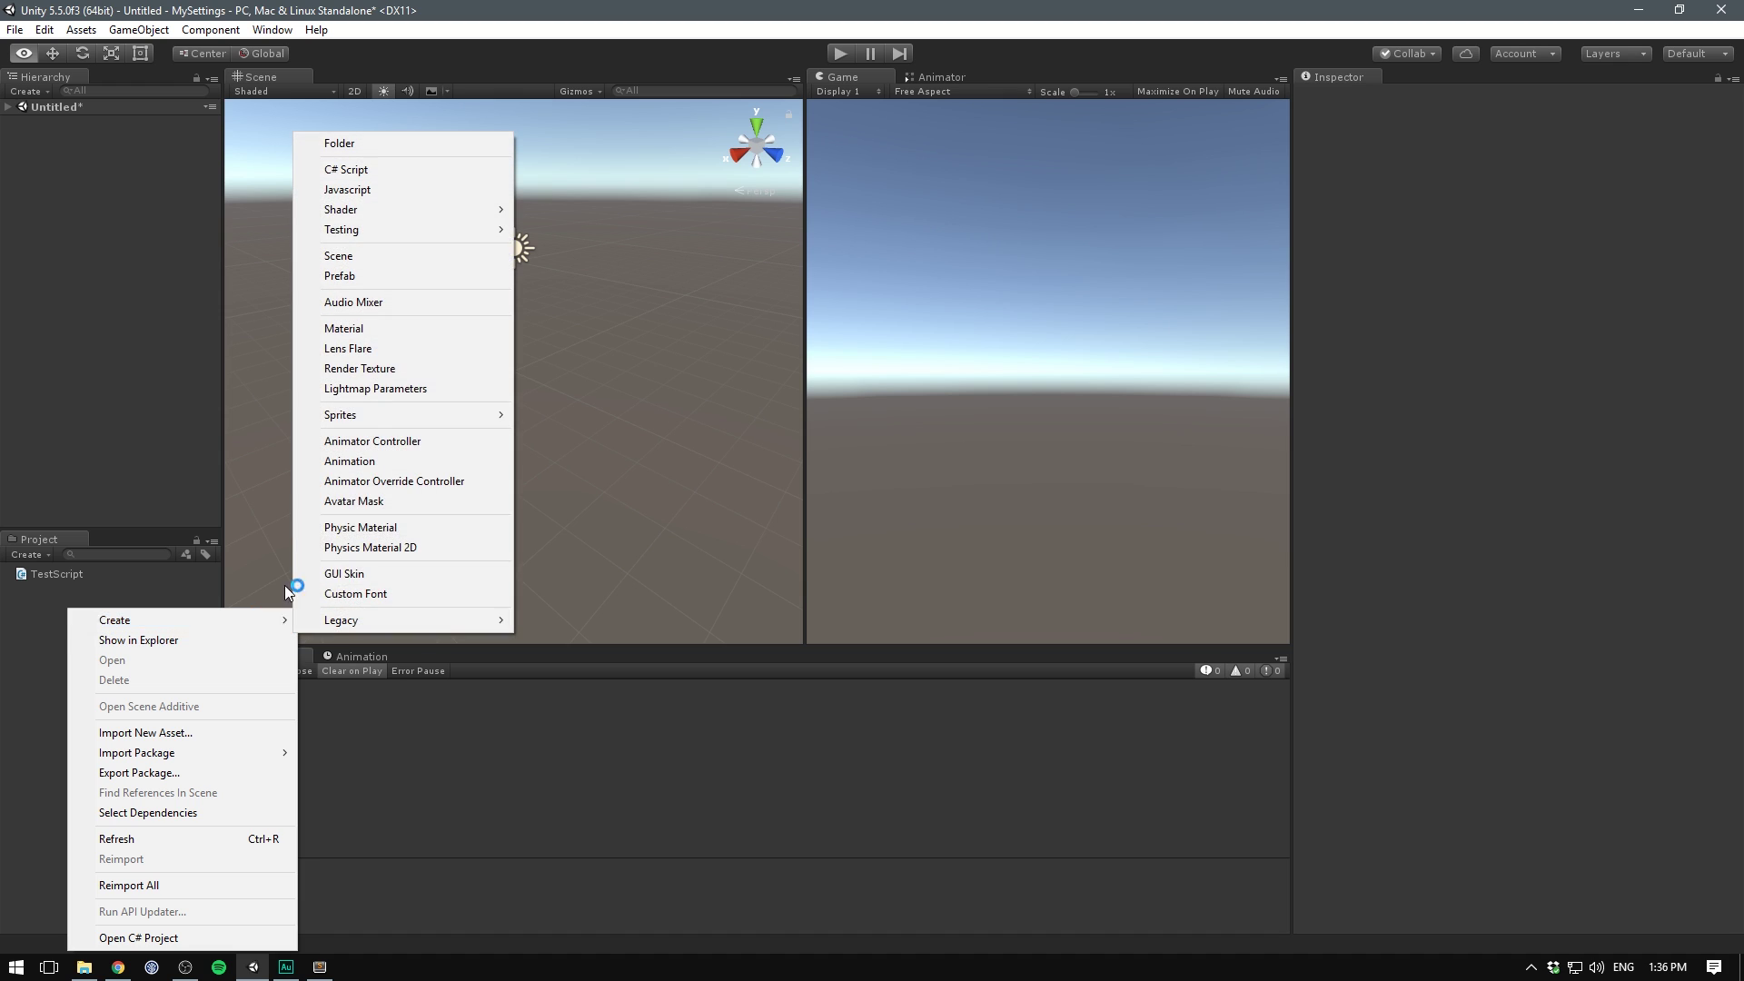
left_click(354, 191)
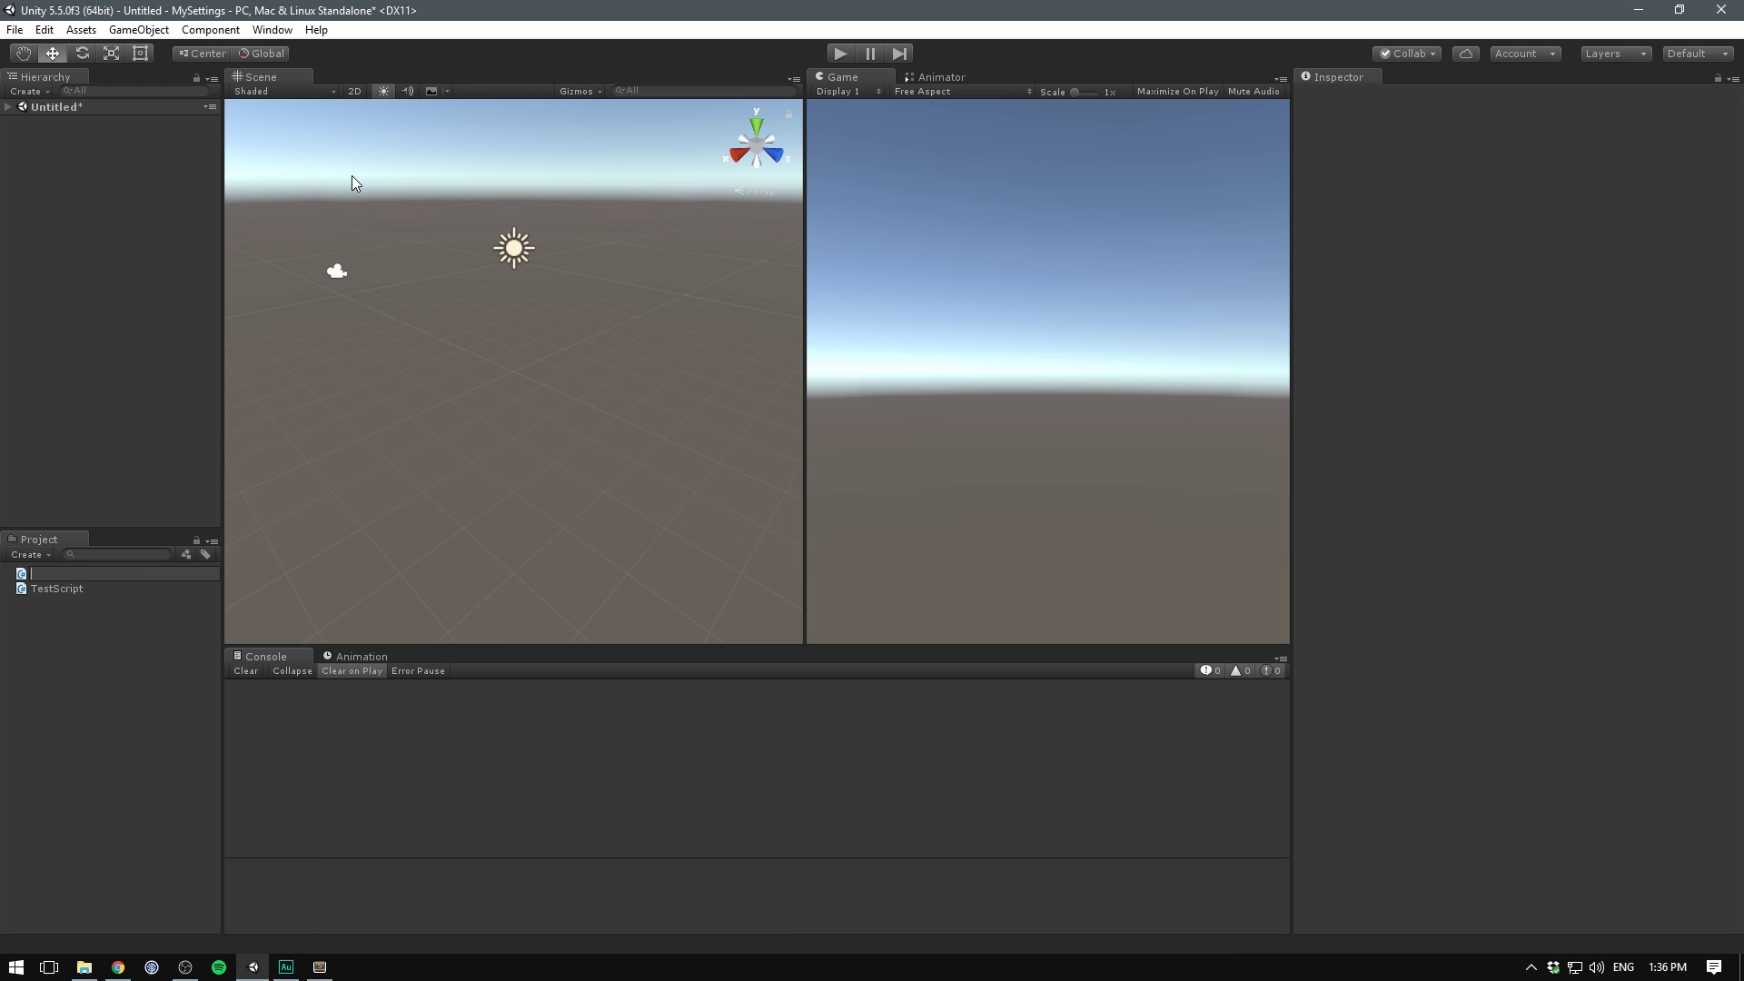
type("NewTestScript")
key("Return")
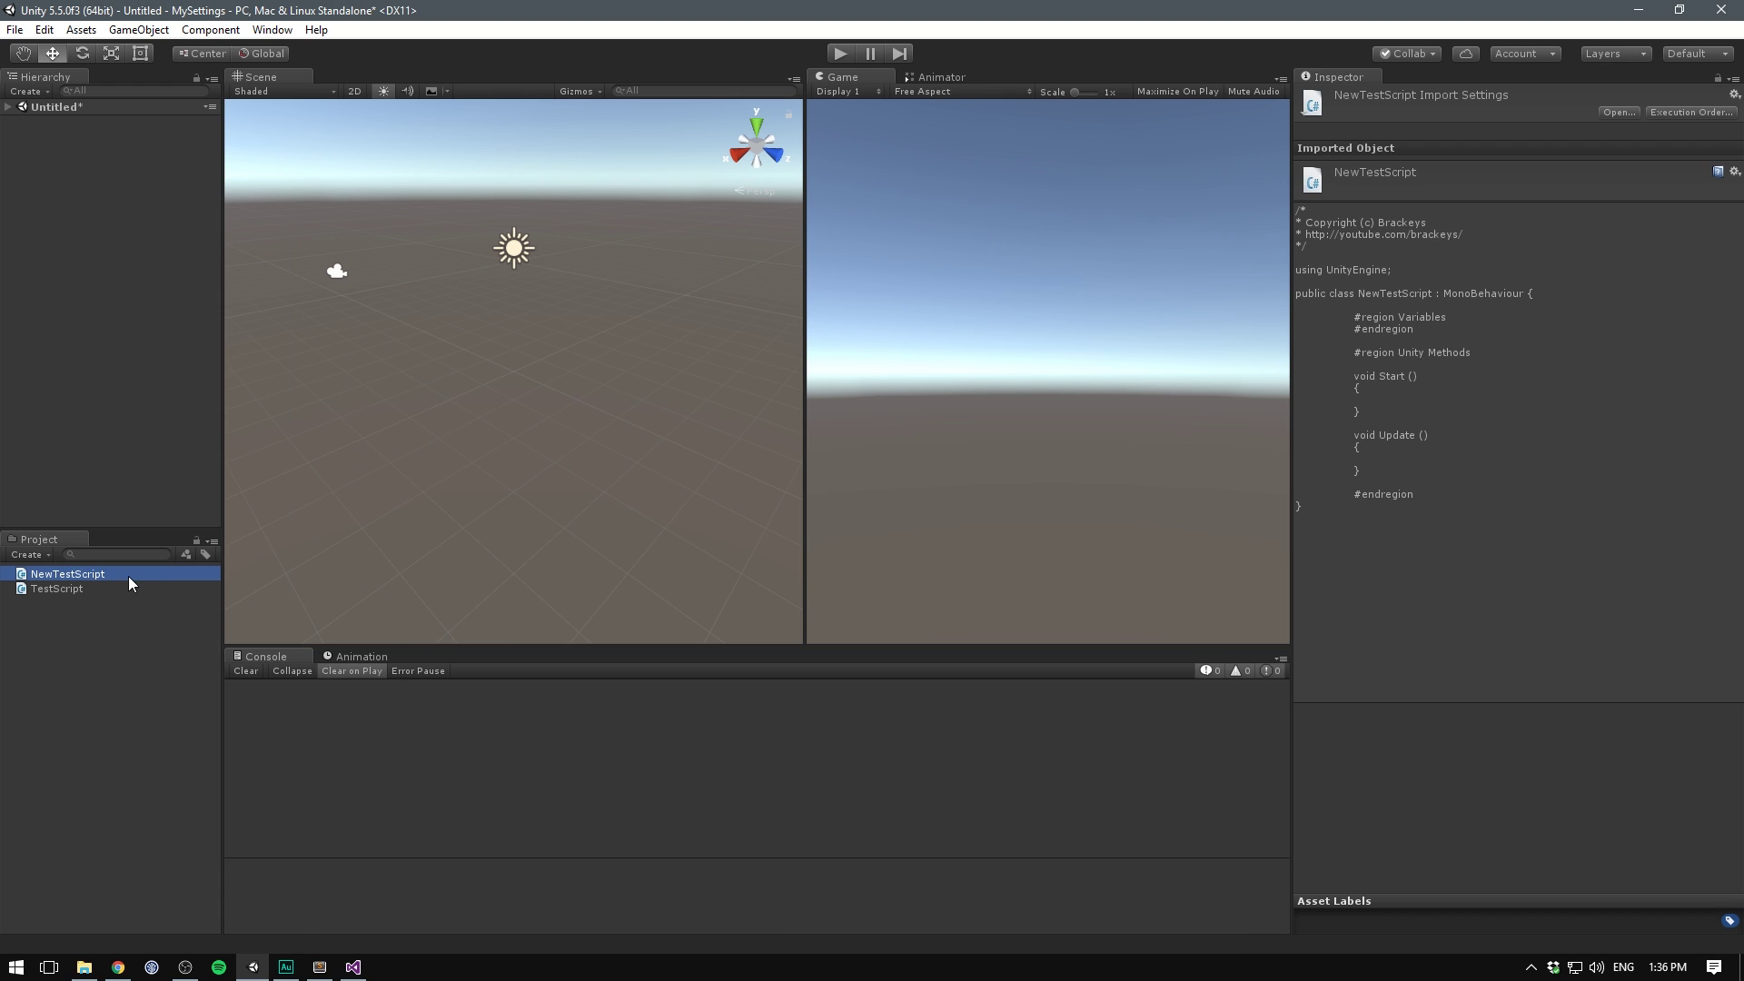
double_click(128, 574)
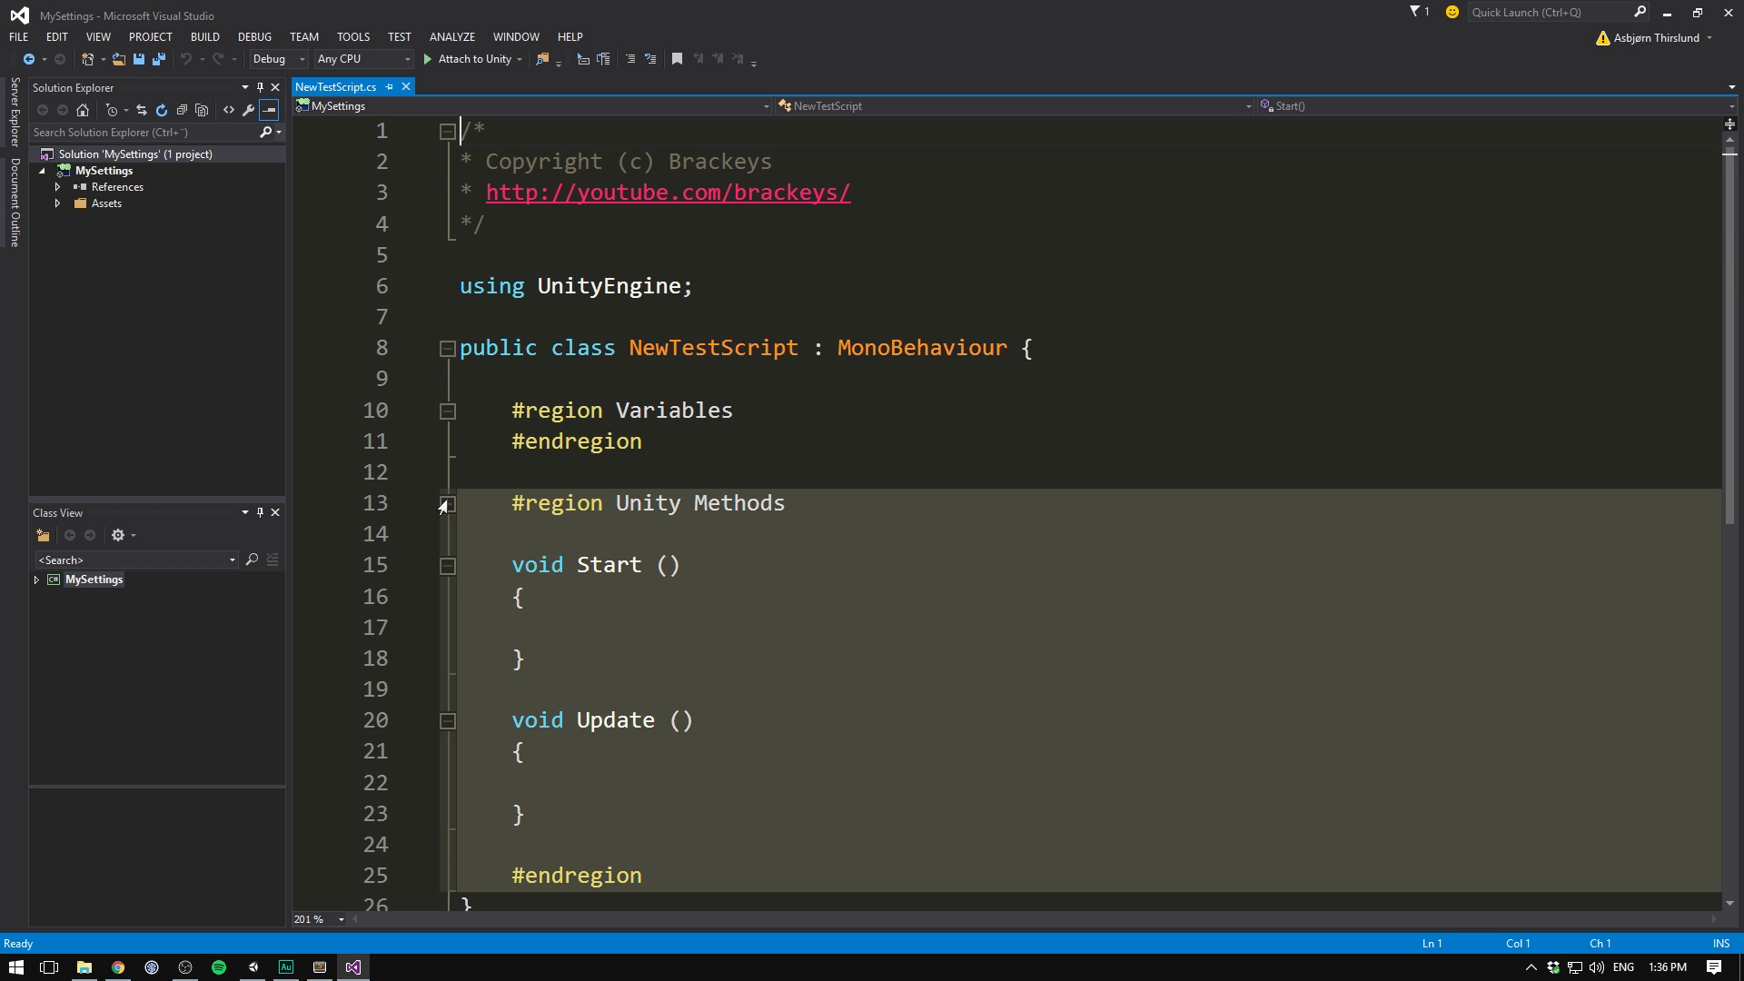
Step: Fold the Unity Methods region and start a 'public float' declaration under #region Variables
left_click(448, 504)
left_click(448, 503)
left_click(448, 503)
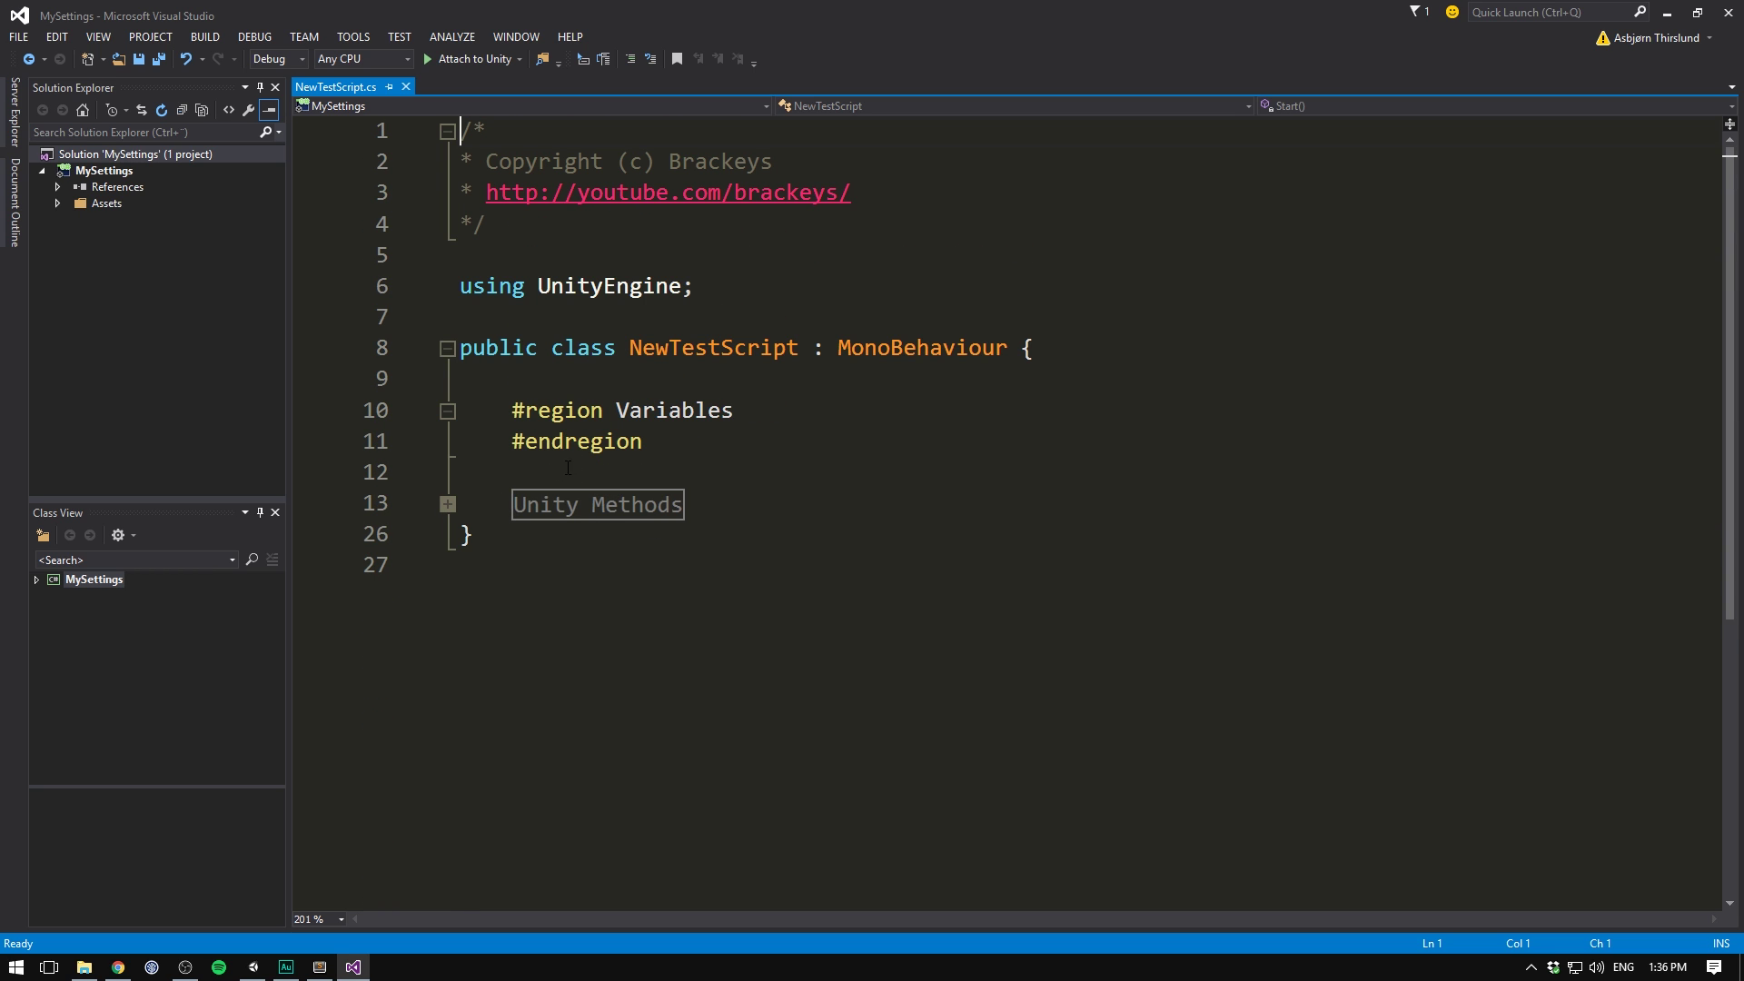
left_click(799, 423)
key("Return")
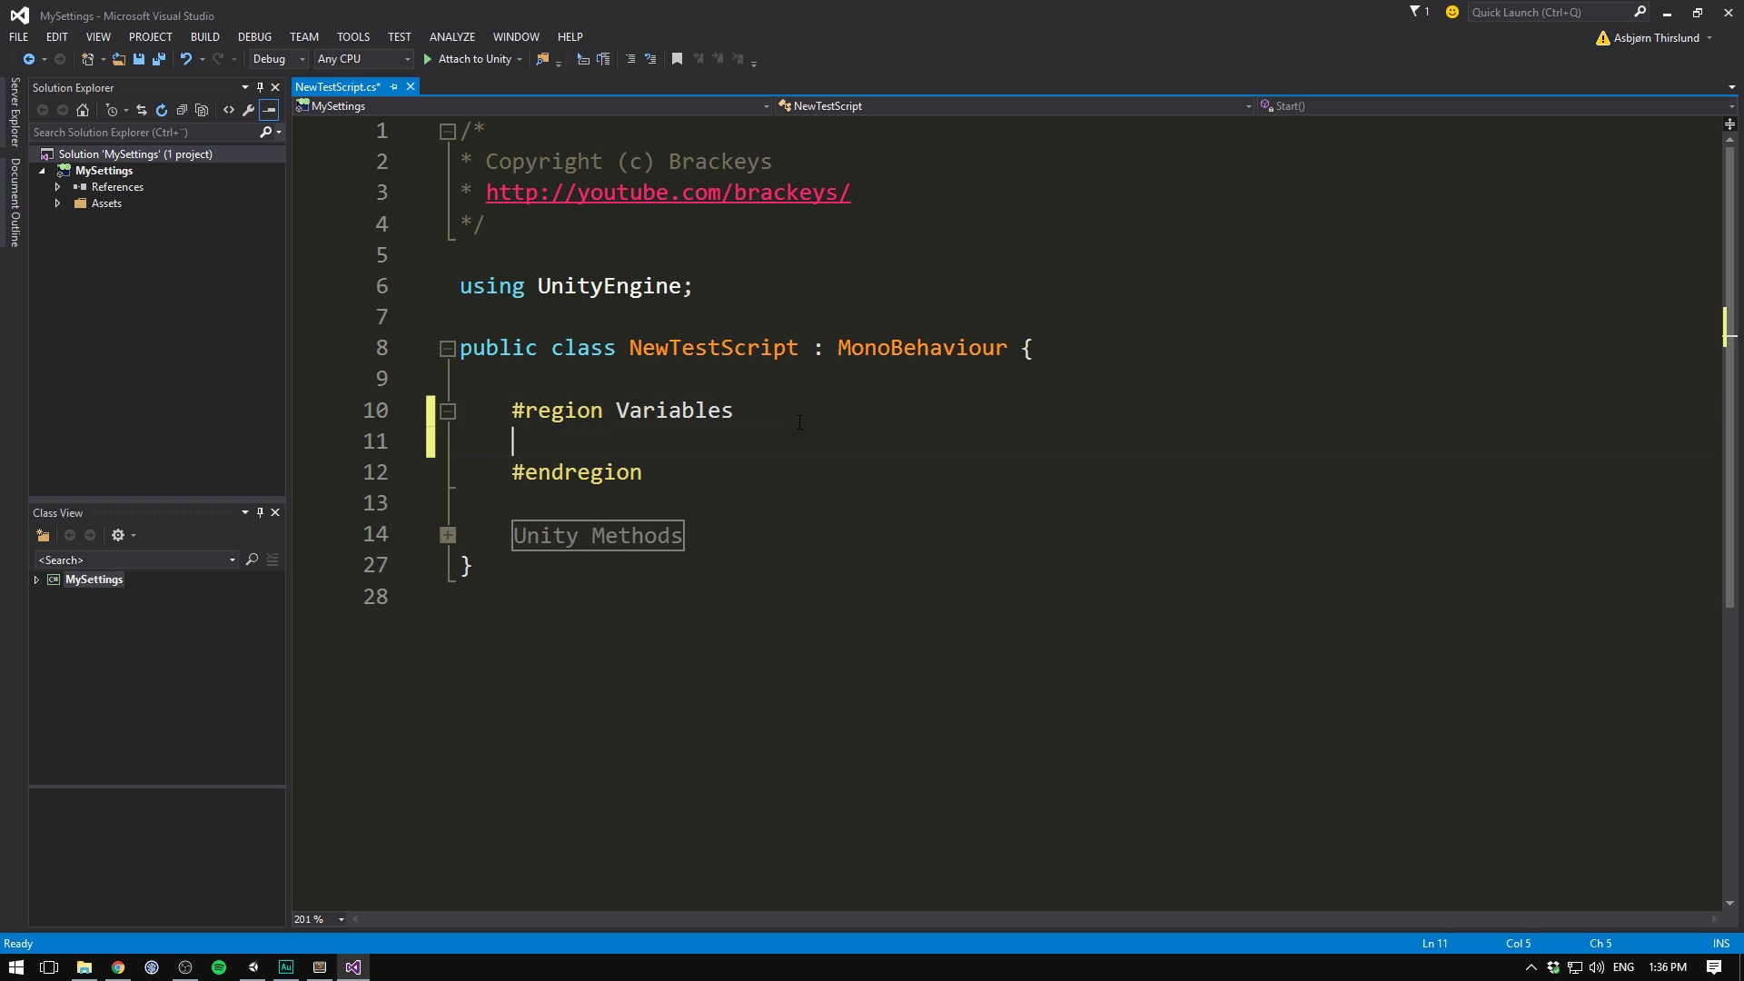
type("public float")
Step: Fold and unfold the Variables and Unity Methods regions and scroll through the script
left_click(448, 410)
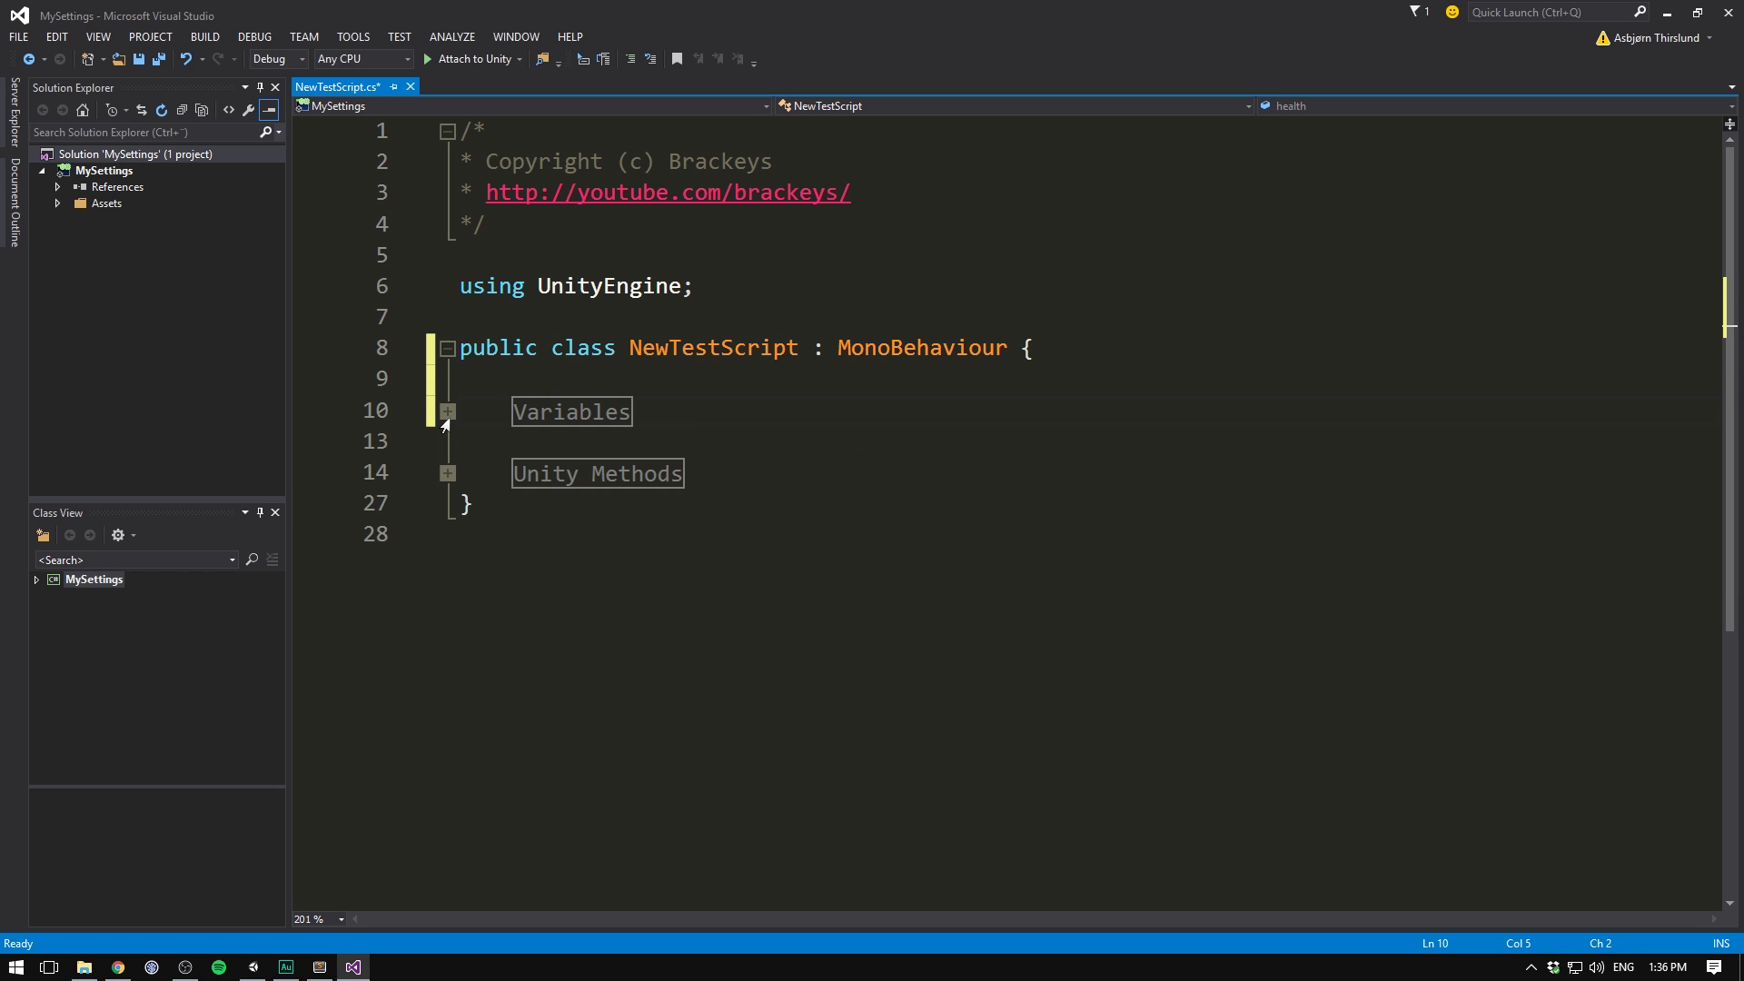
left_click(552, 539)
left_click(448, 474)
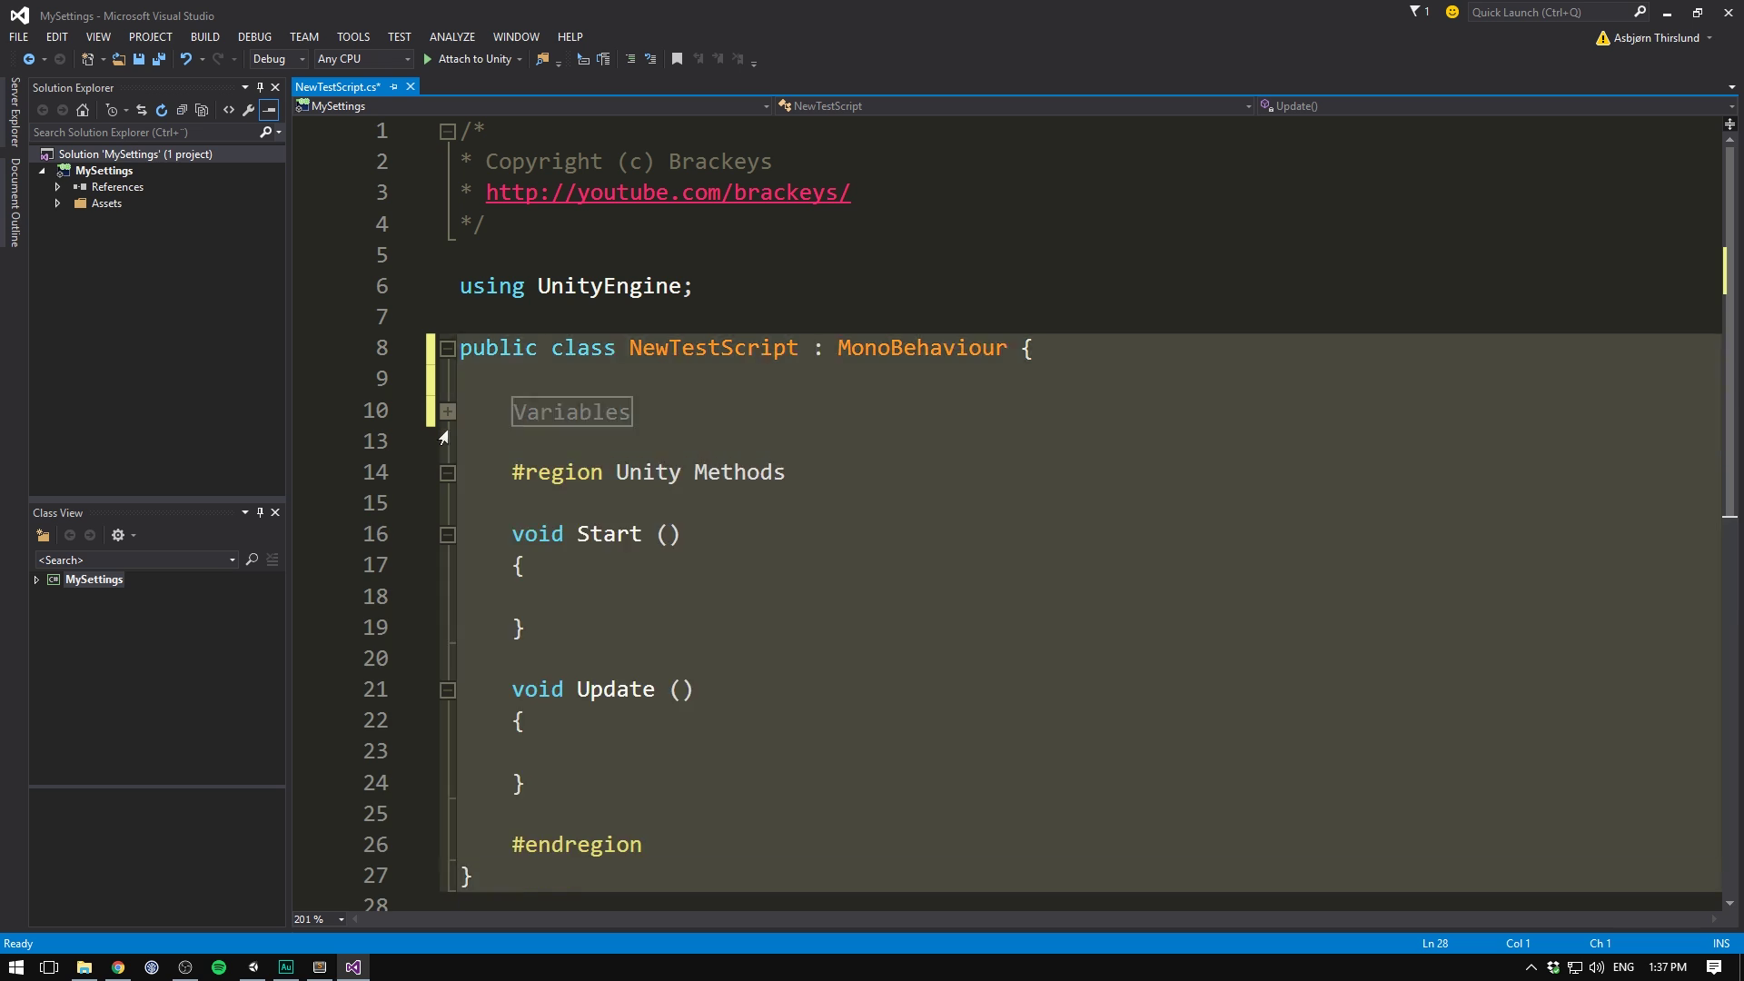
left_click(447, 410)
scroll(605, 516, "down", 3)
scroll(605, 515, "up", 3)
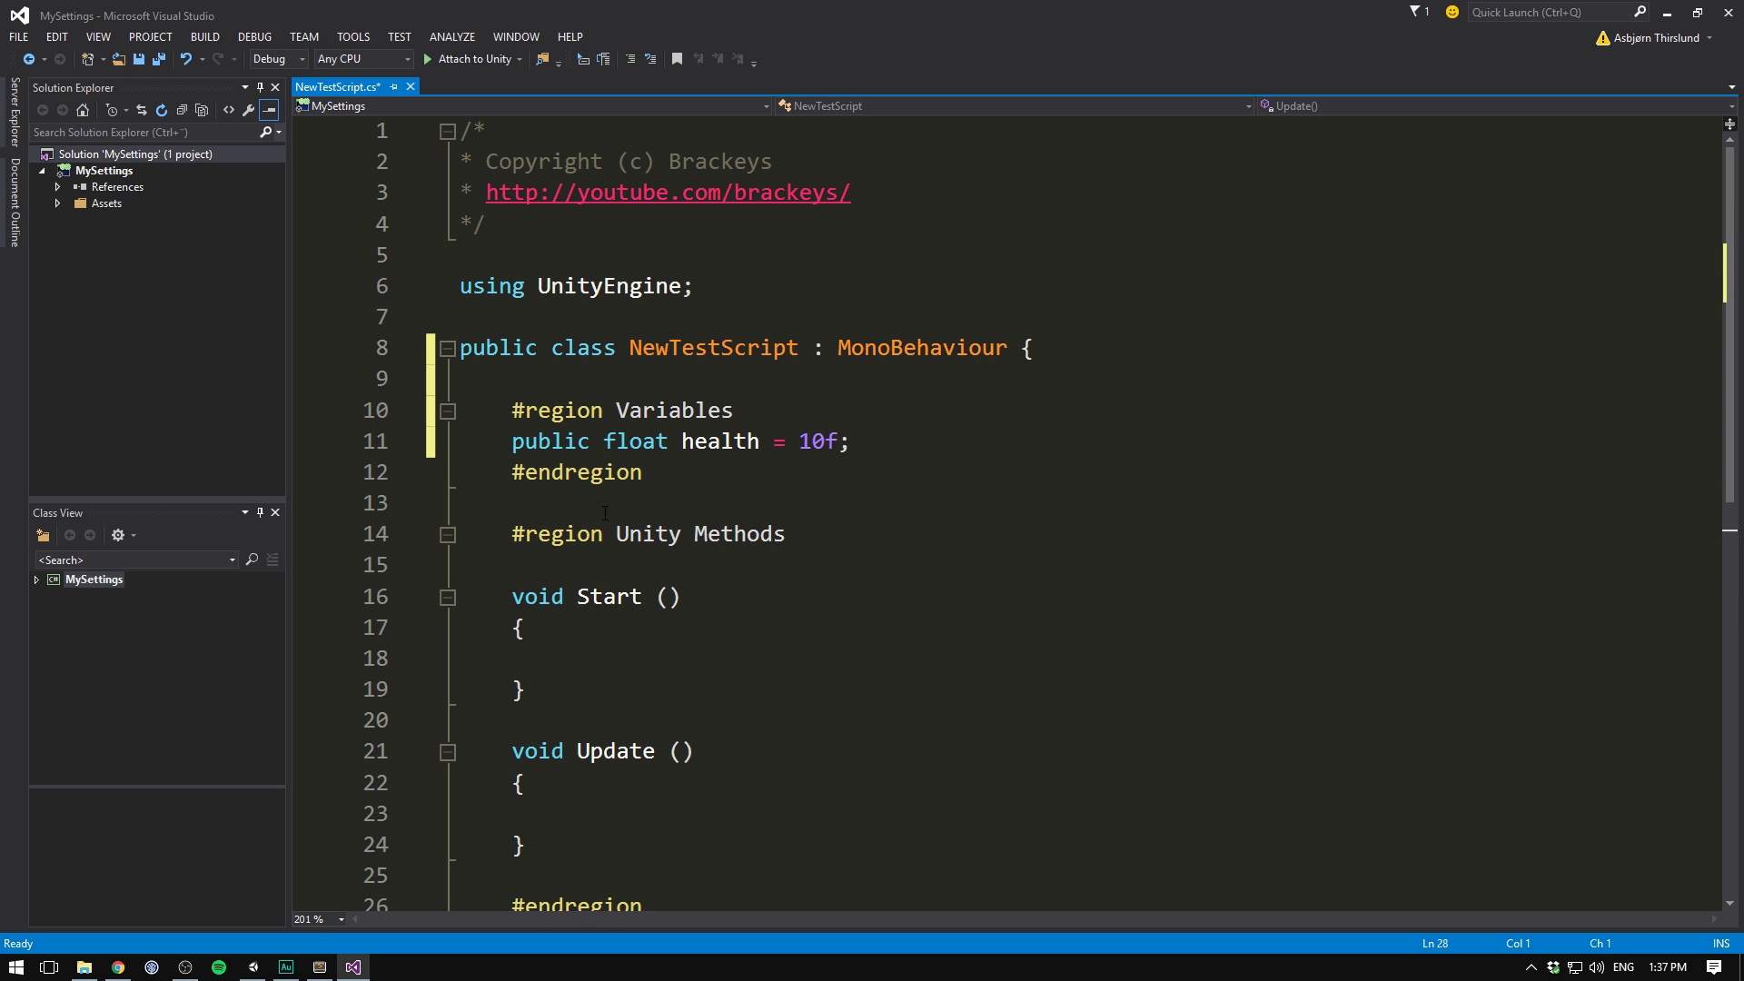
scroll(605, 513, "down", 1)
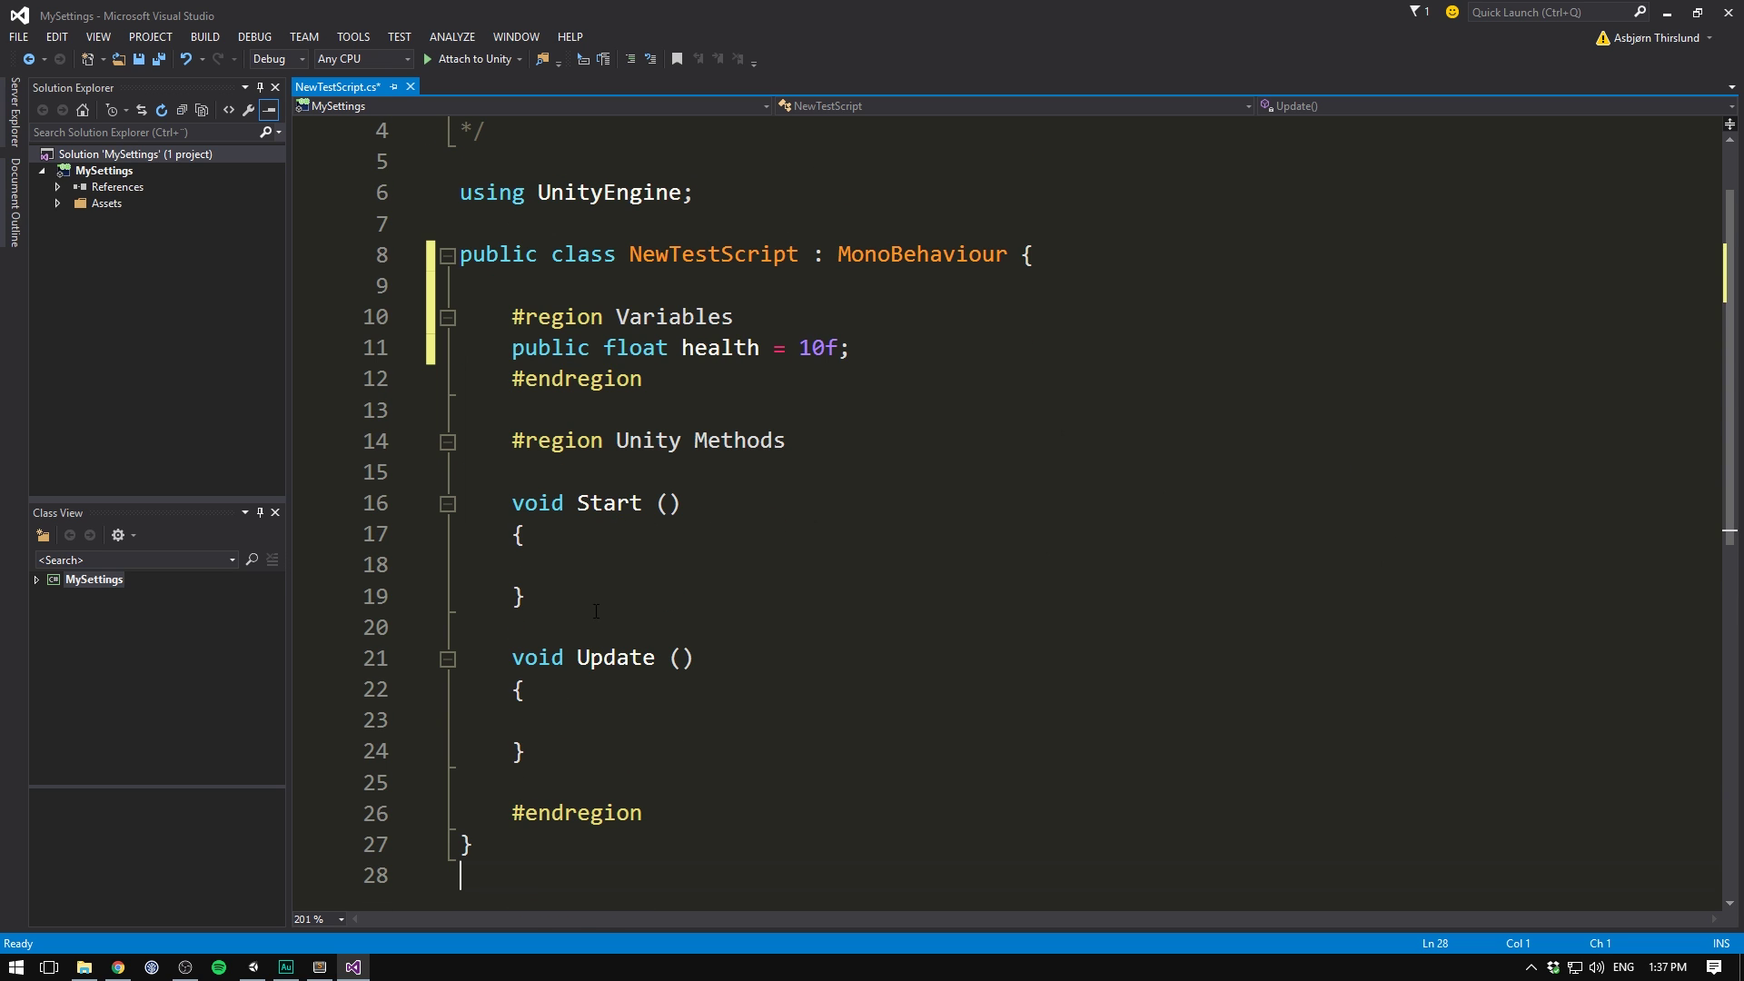
left_click_drag(531, 596, 460, 534)
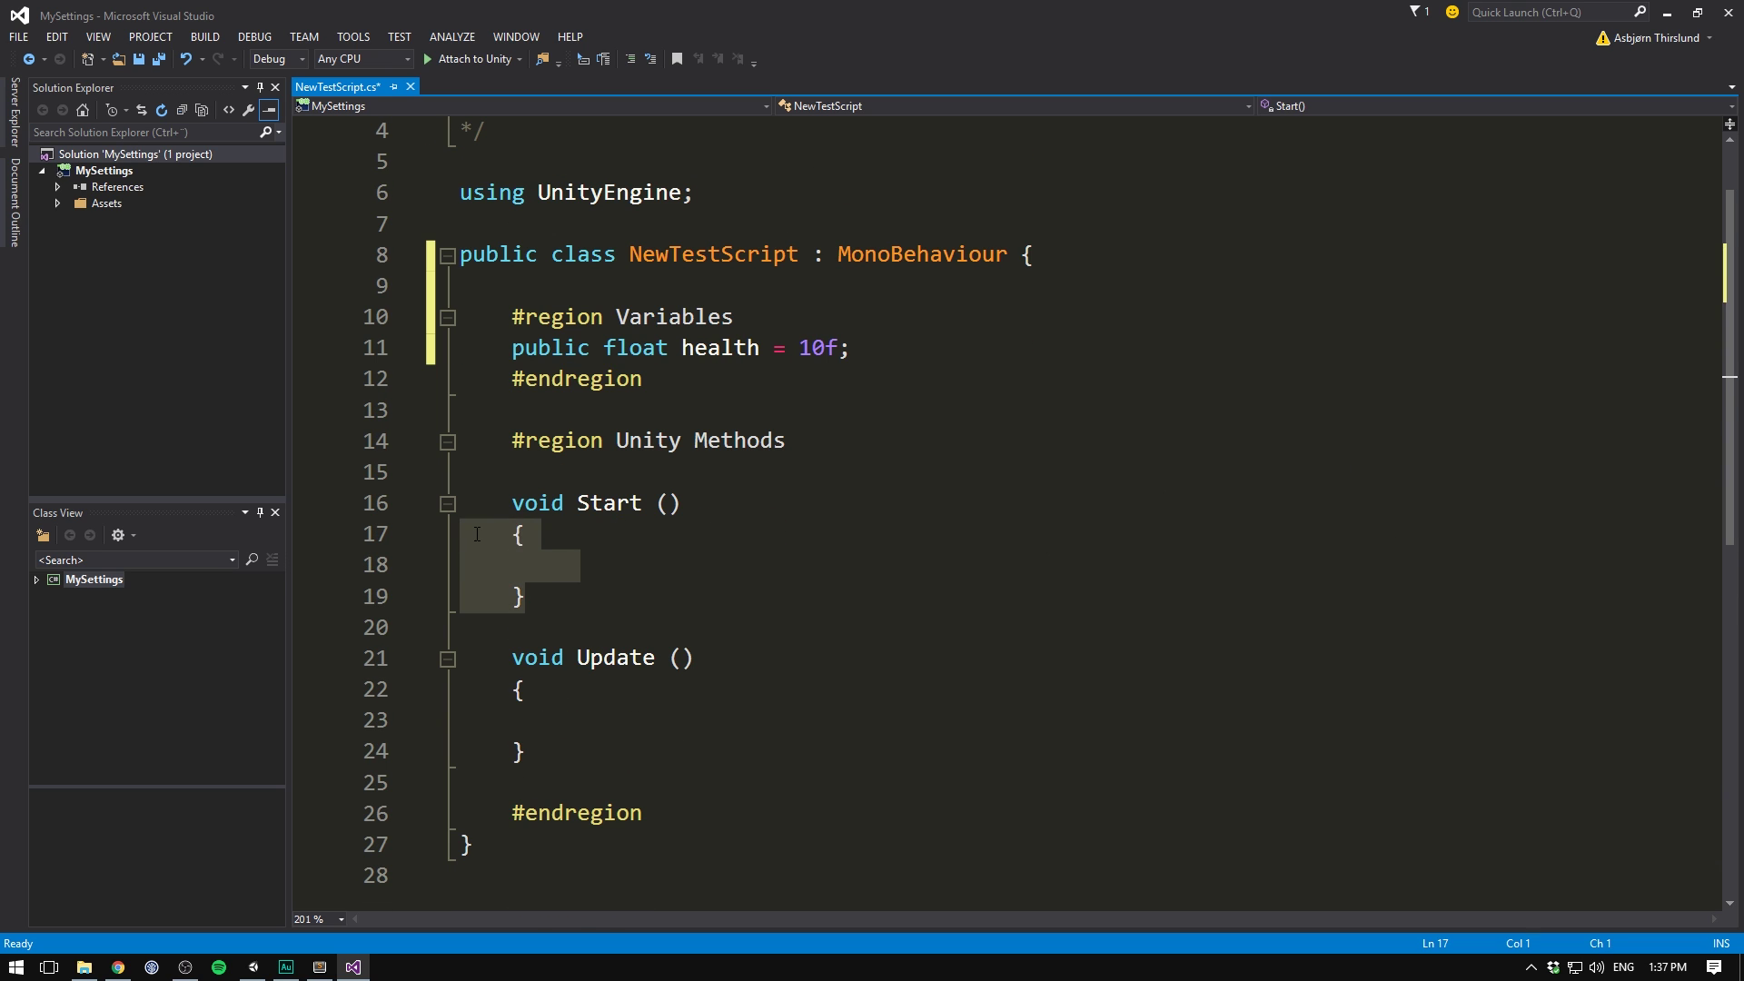
left_click(563, 543)
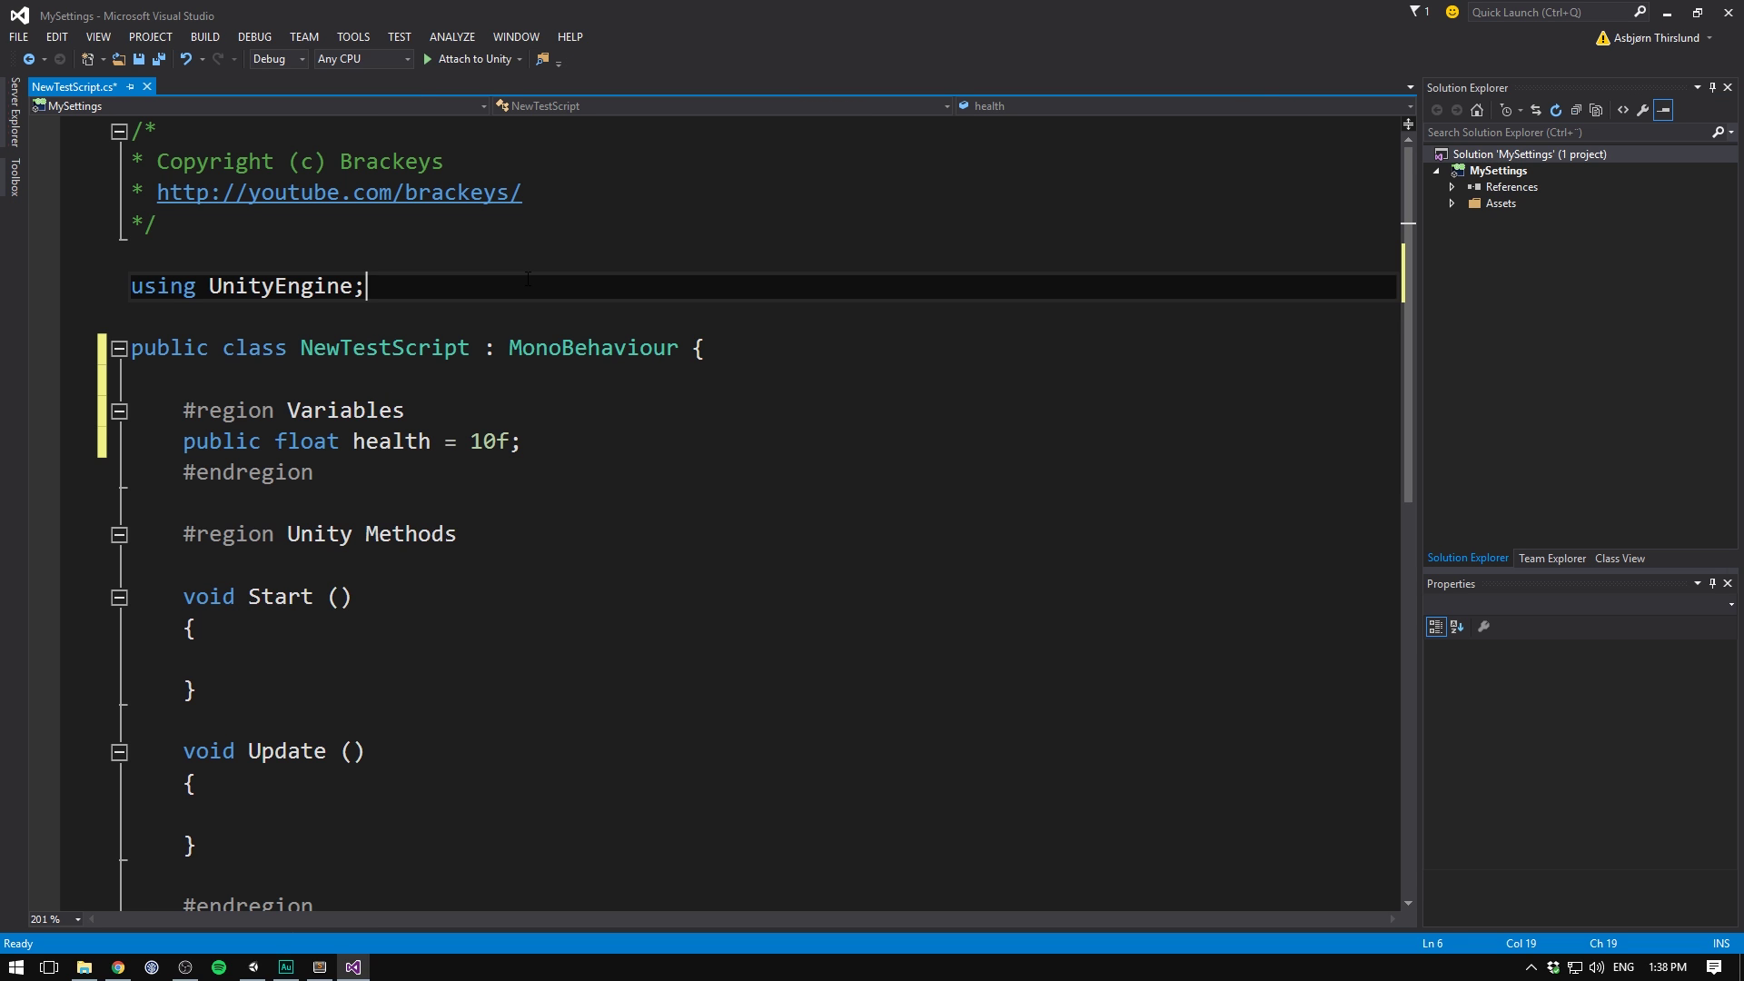
Step: Start an Import and Export Settings import, choosing not to back up current settings
left_click(346, 37)
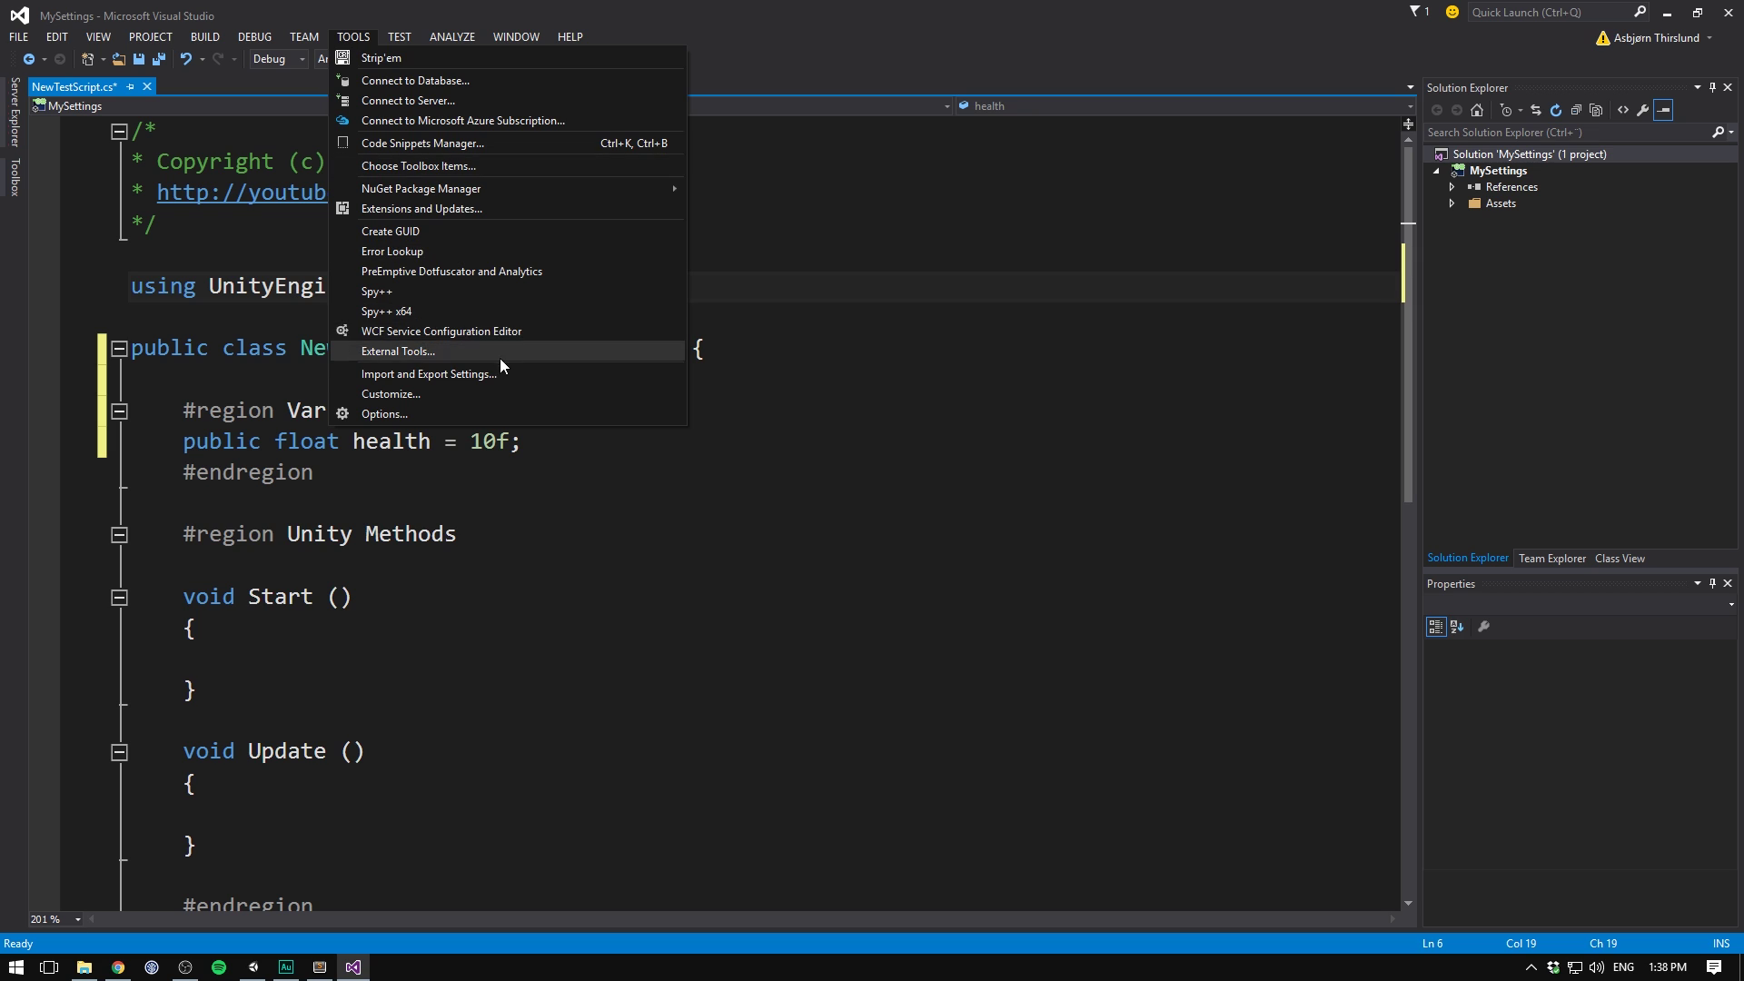
left_click(456, 373)
left_click(670, 474)
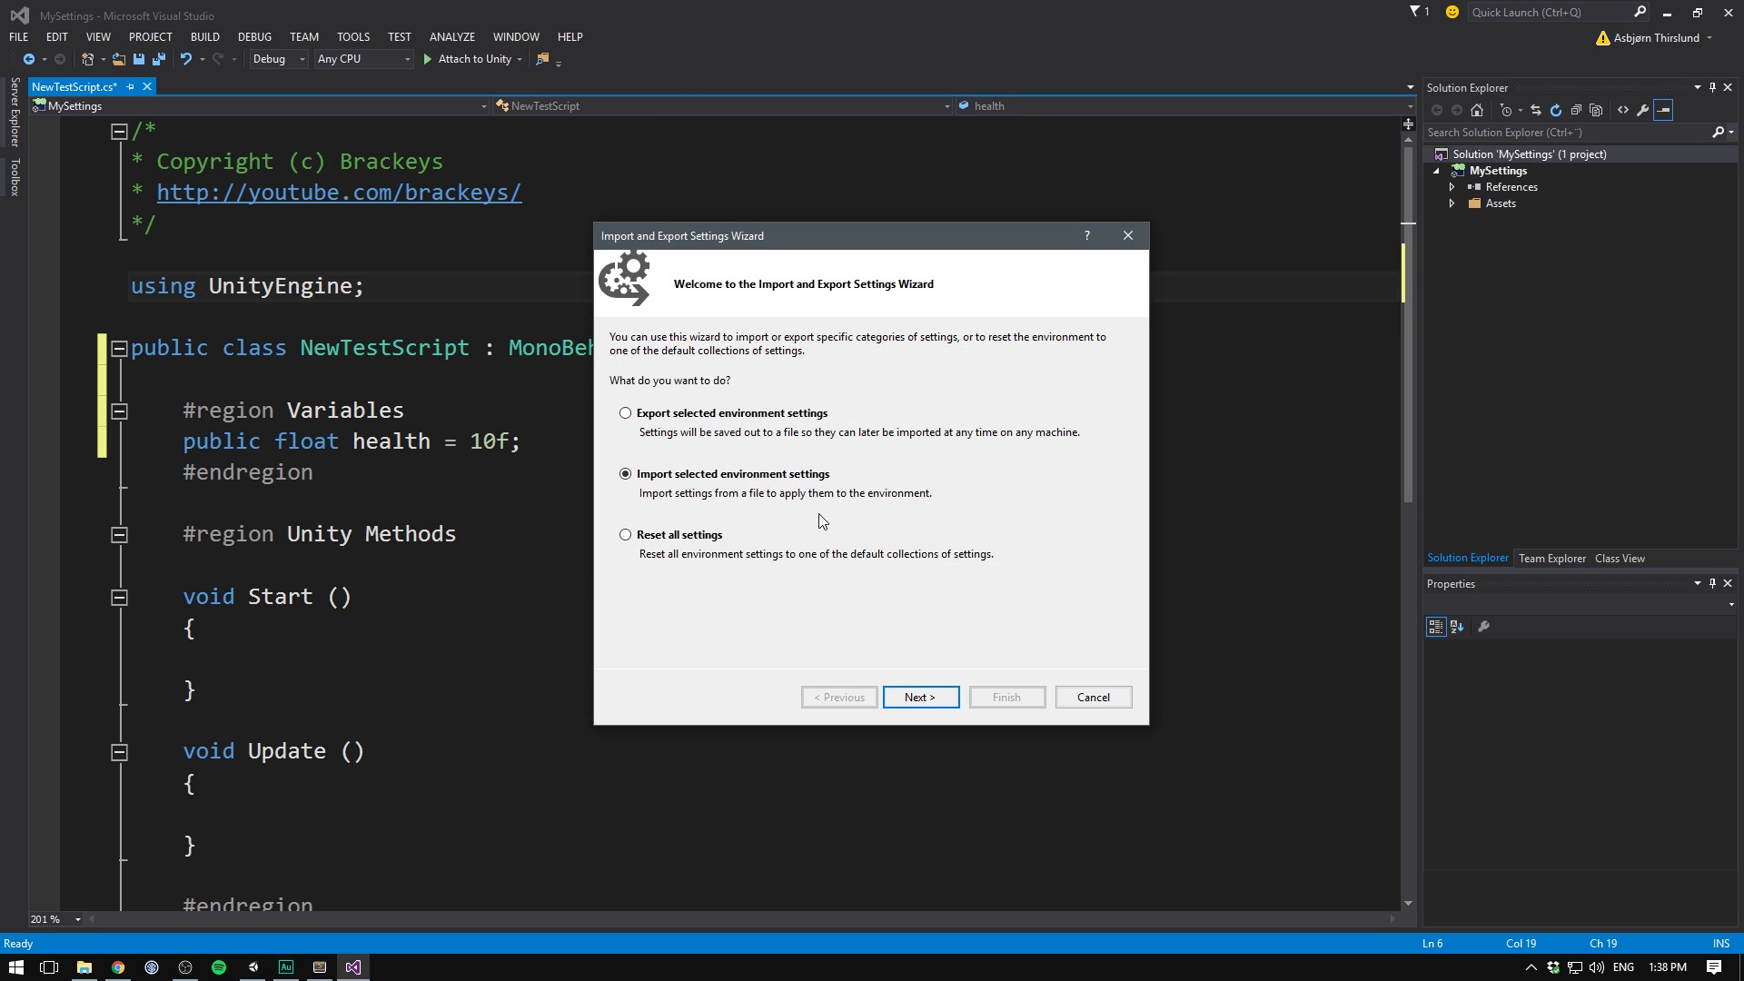
left_click(921, 697)
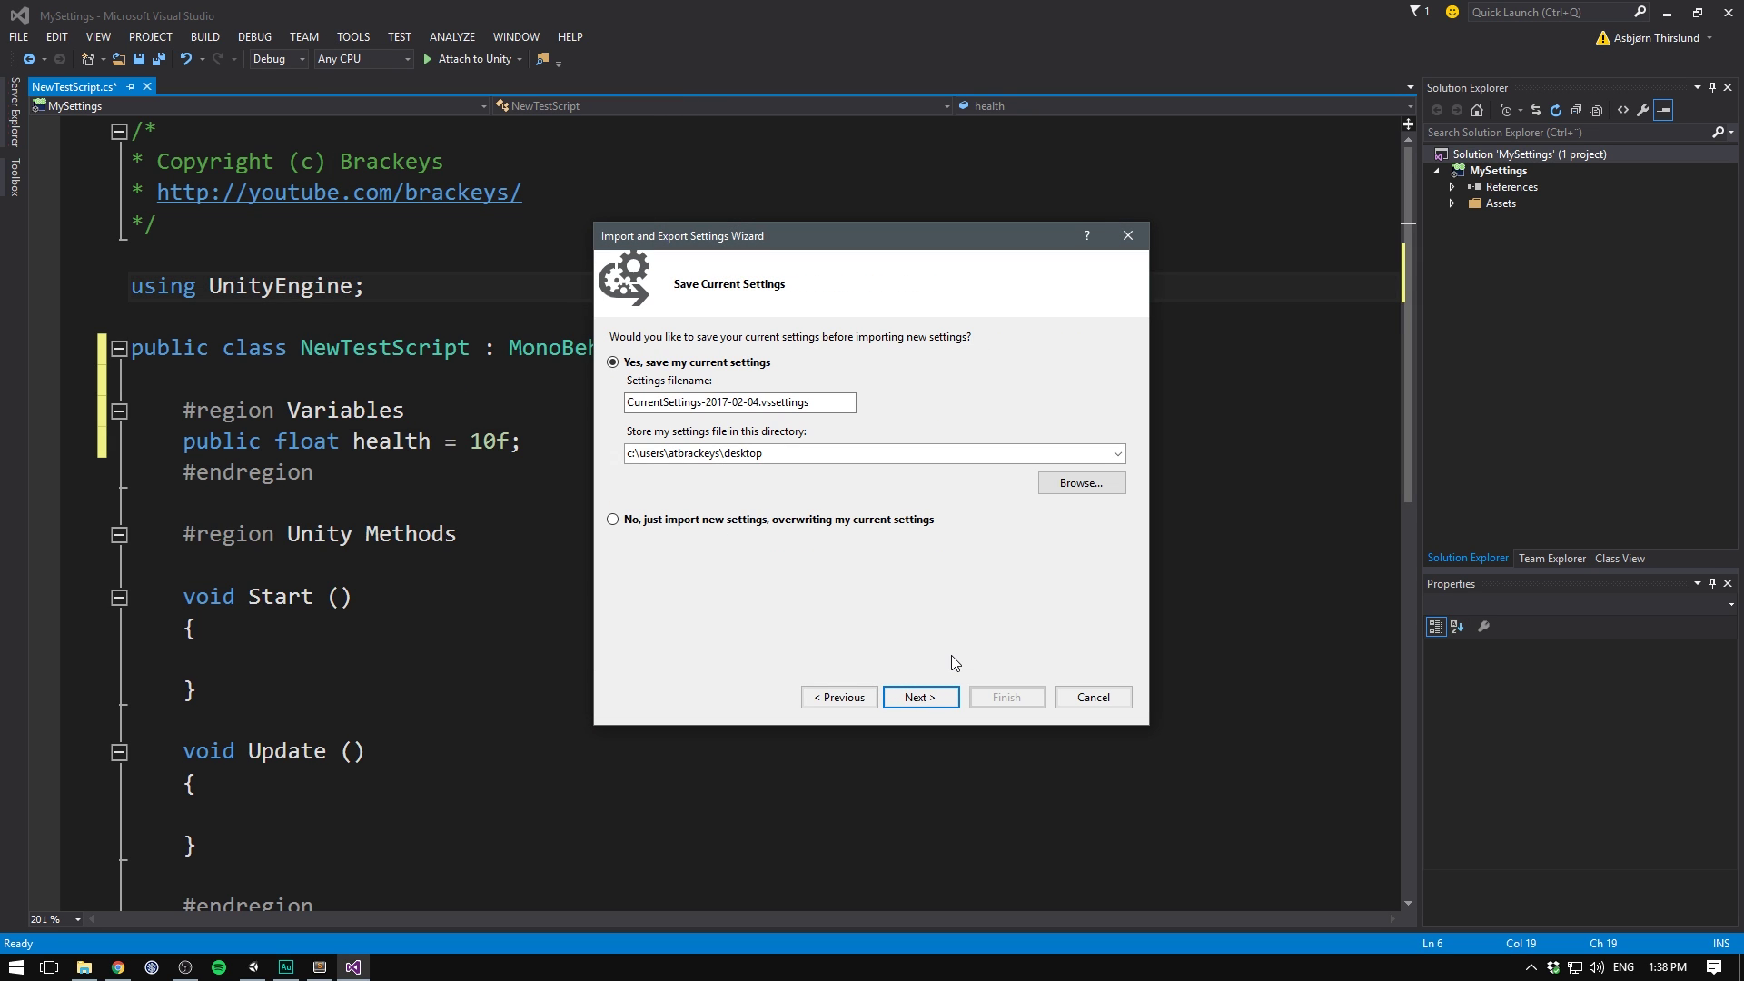
left_click(647, 523)
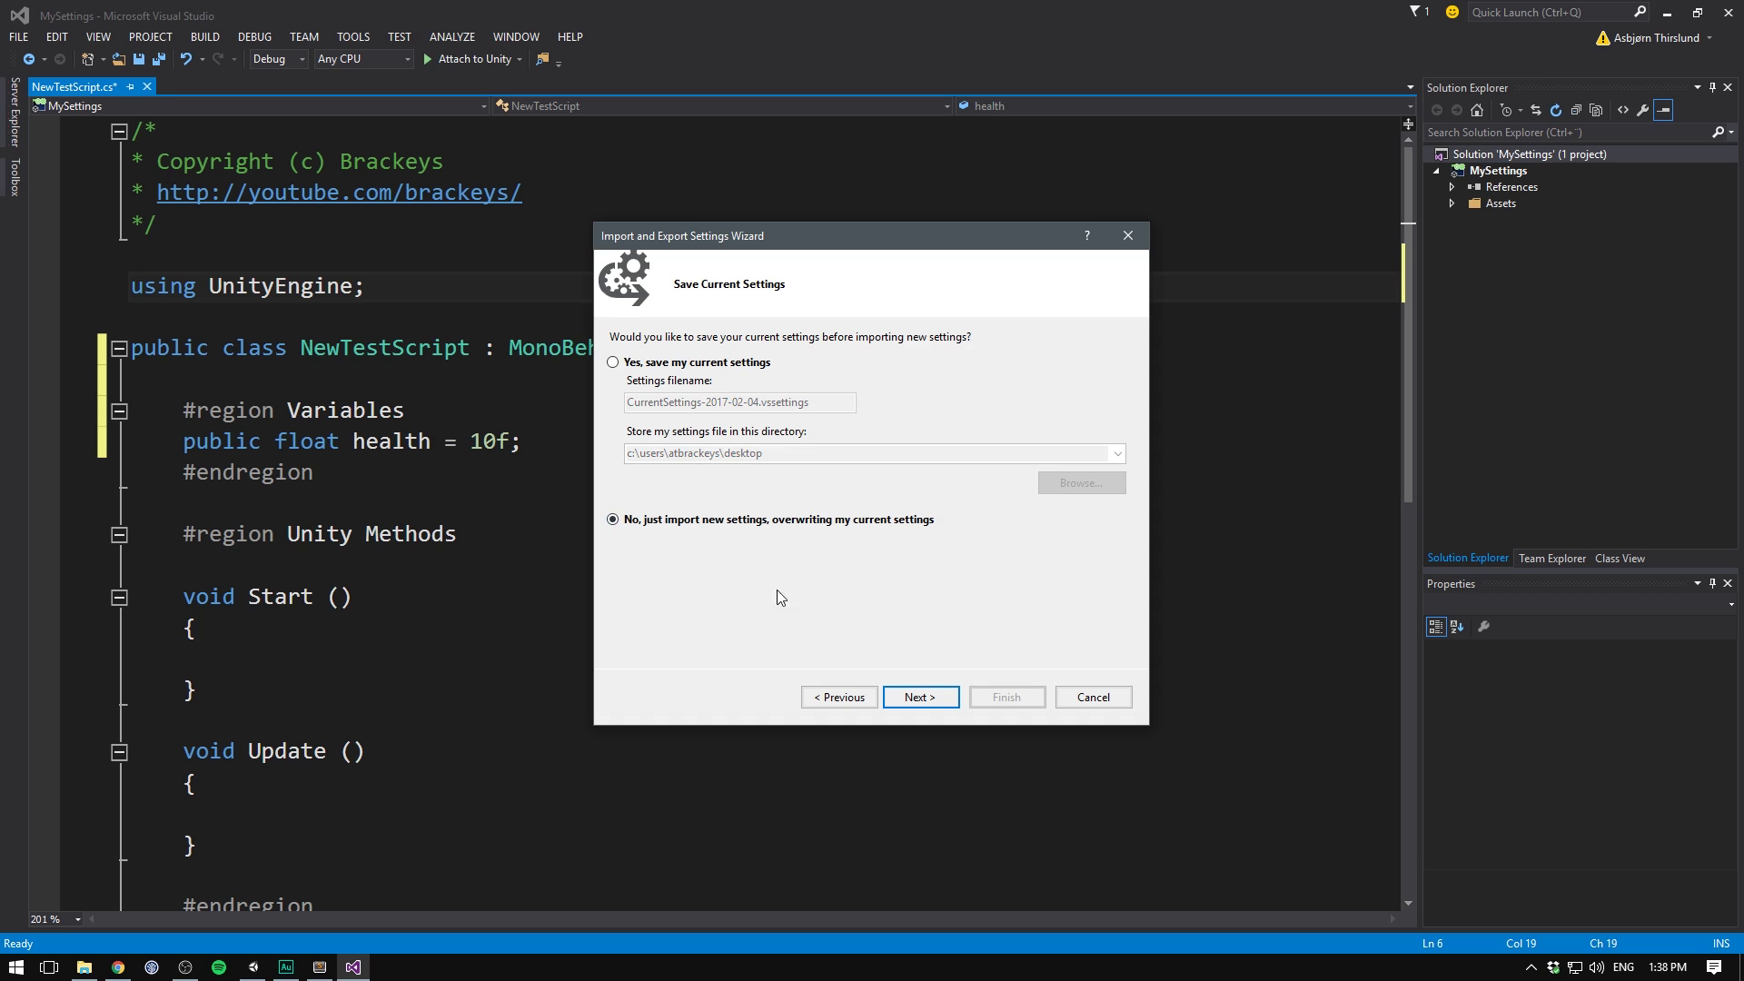
left_click(922, 696)
Step: Browse to BrackeysSettings.vssettings and finish importing it
left_click(659, 638)
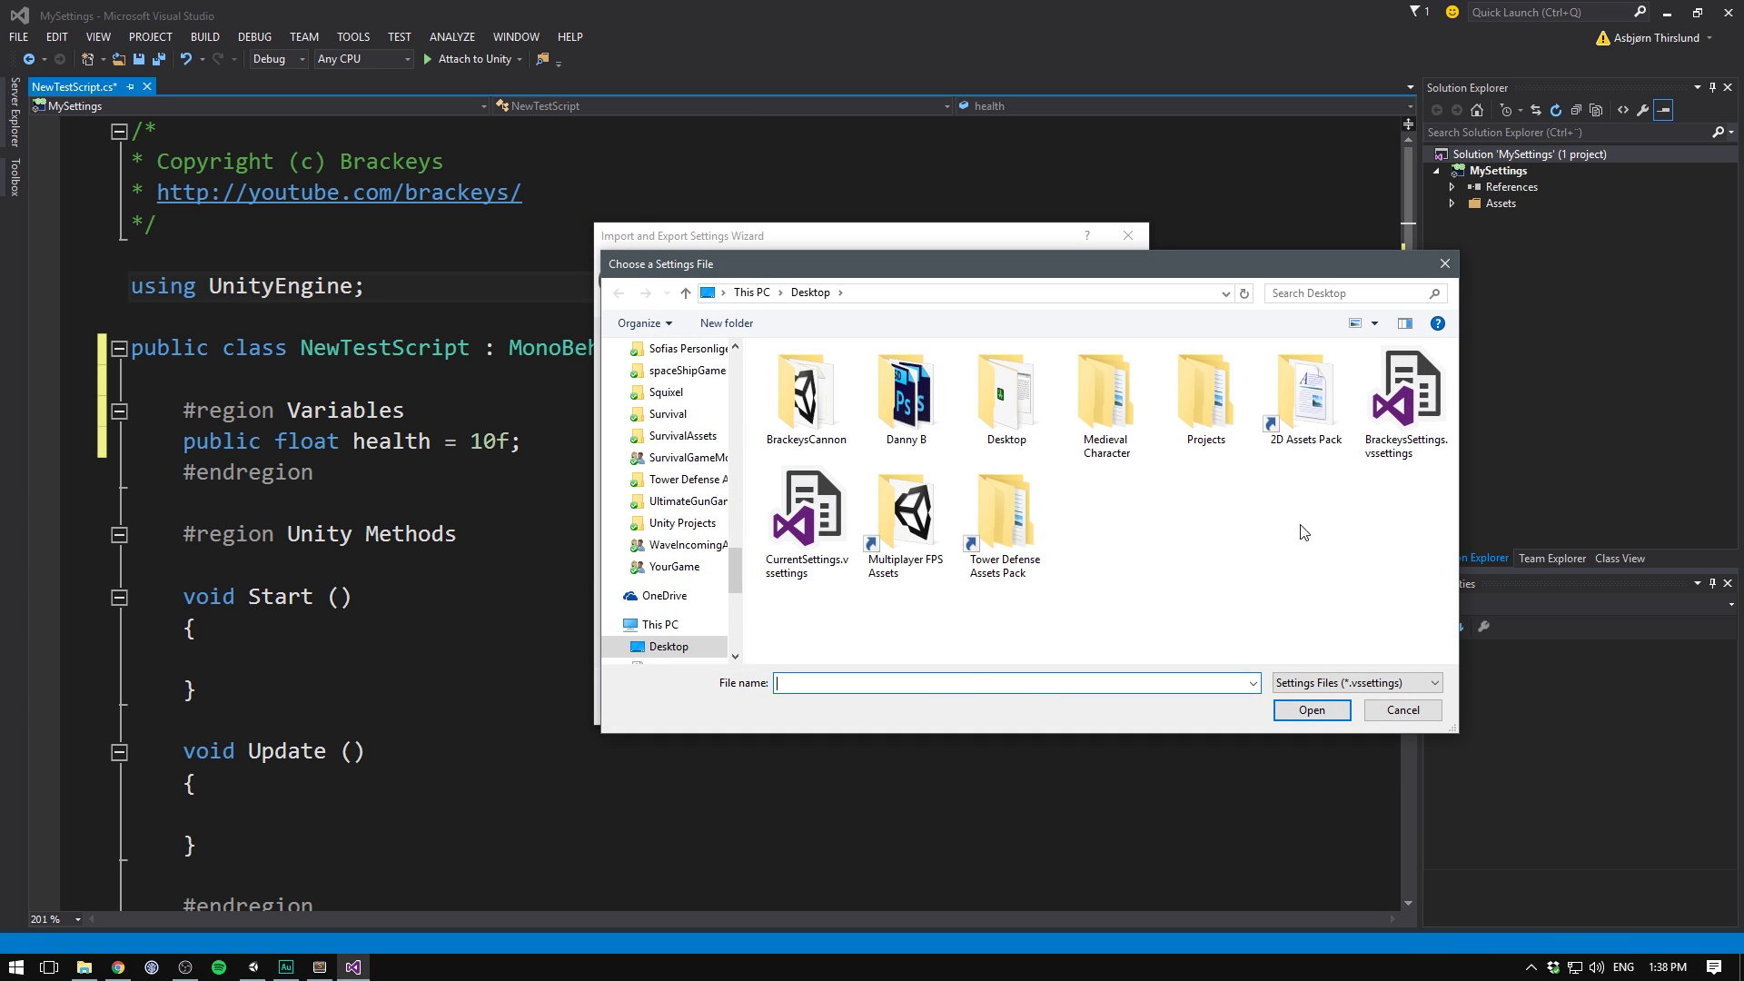
left_click(1403, 400)
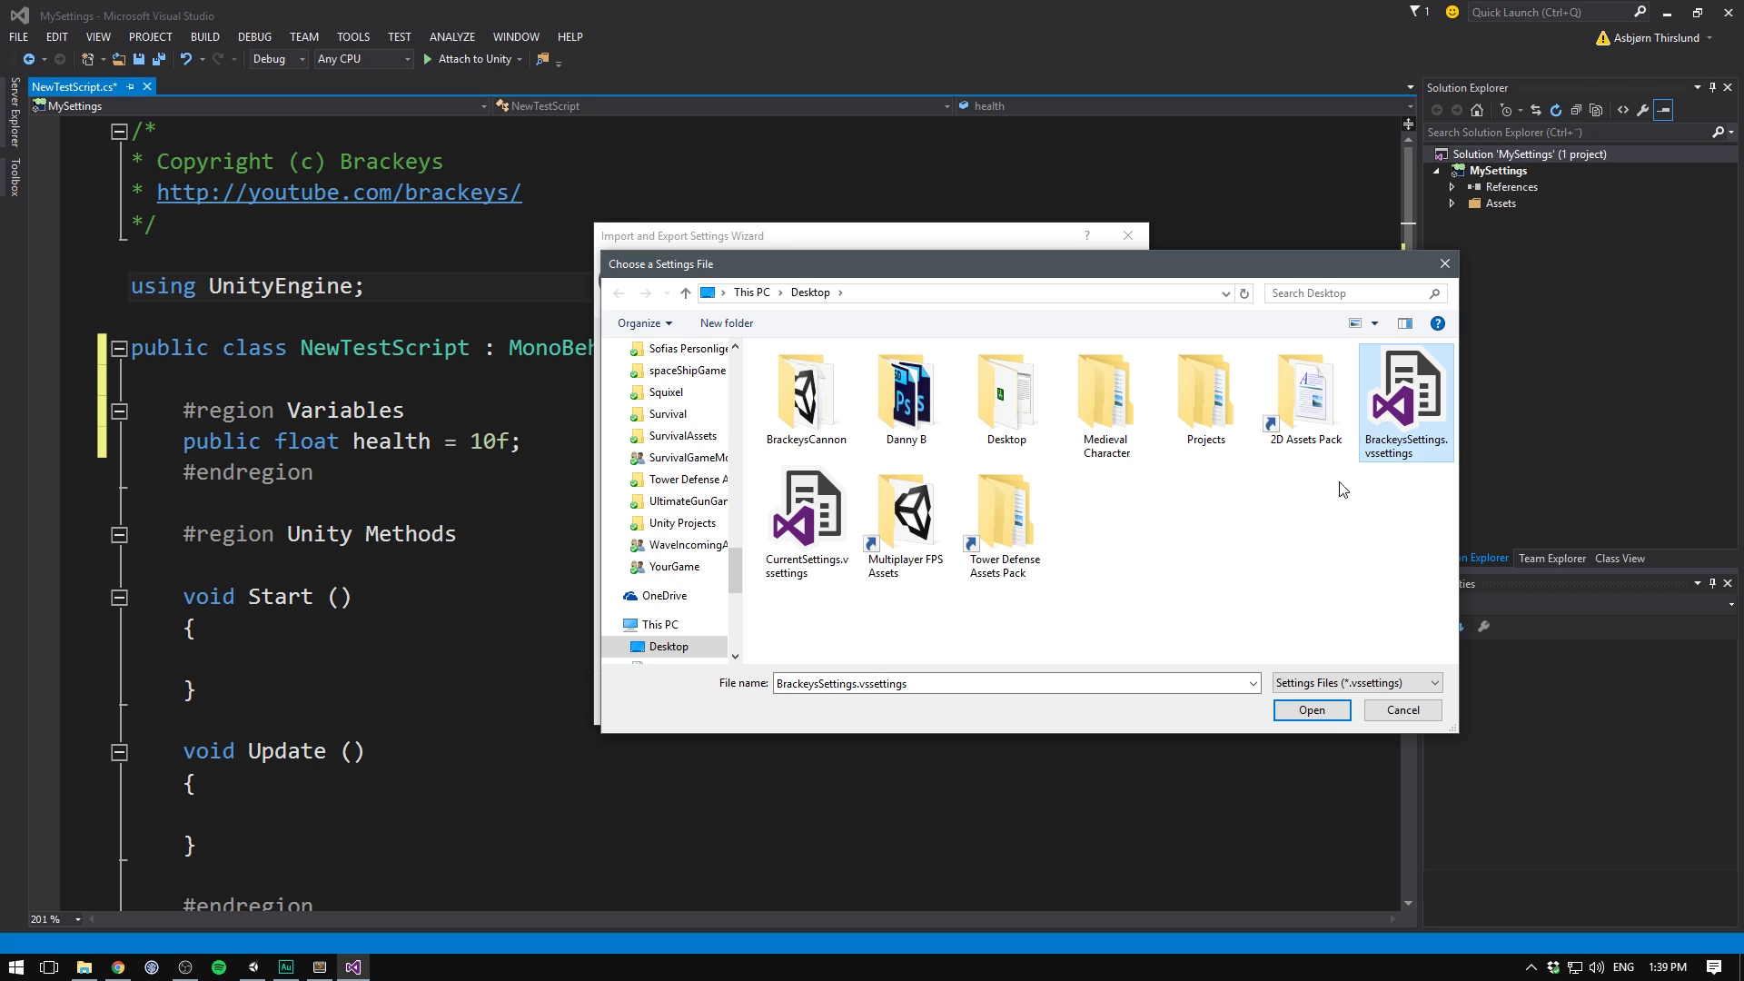
left_click(1312, 710)
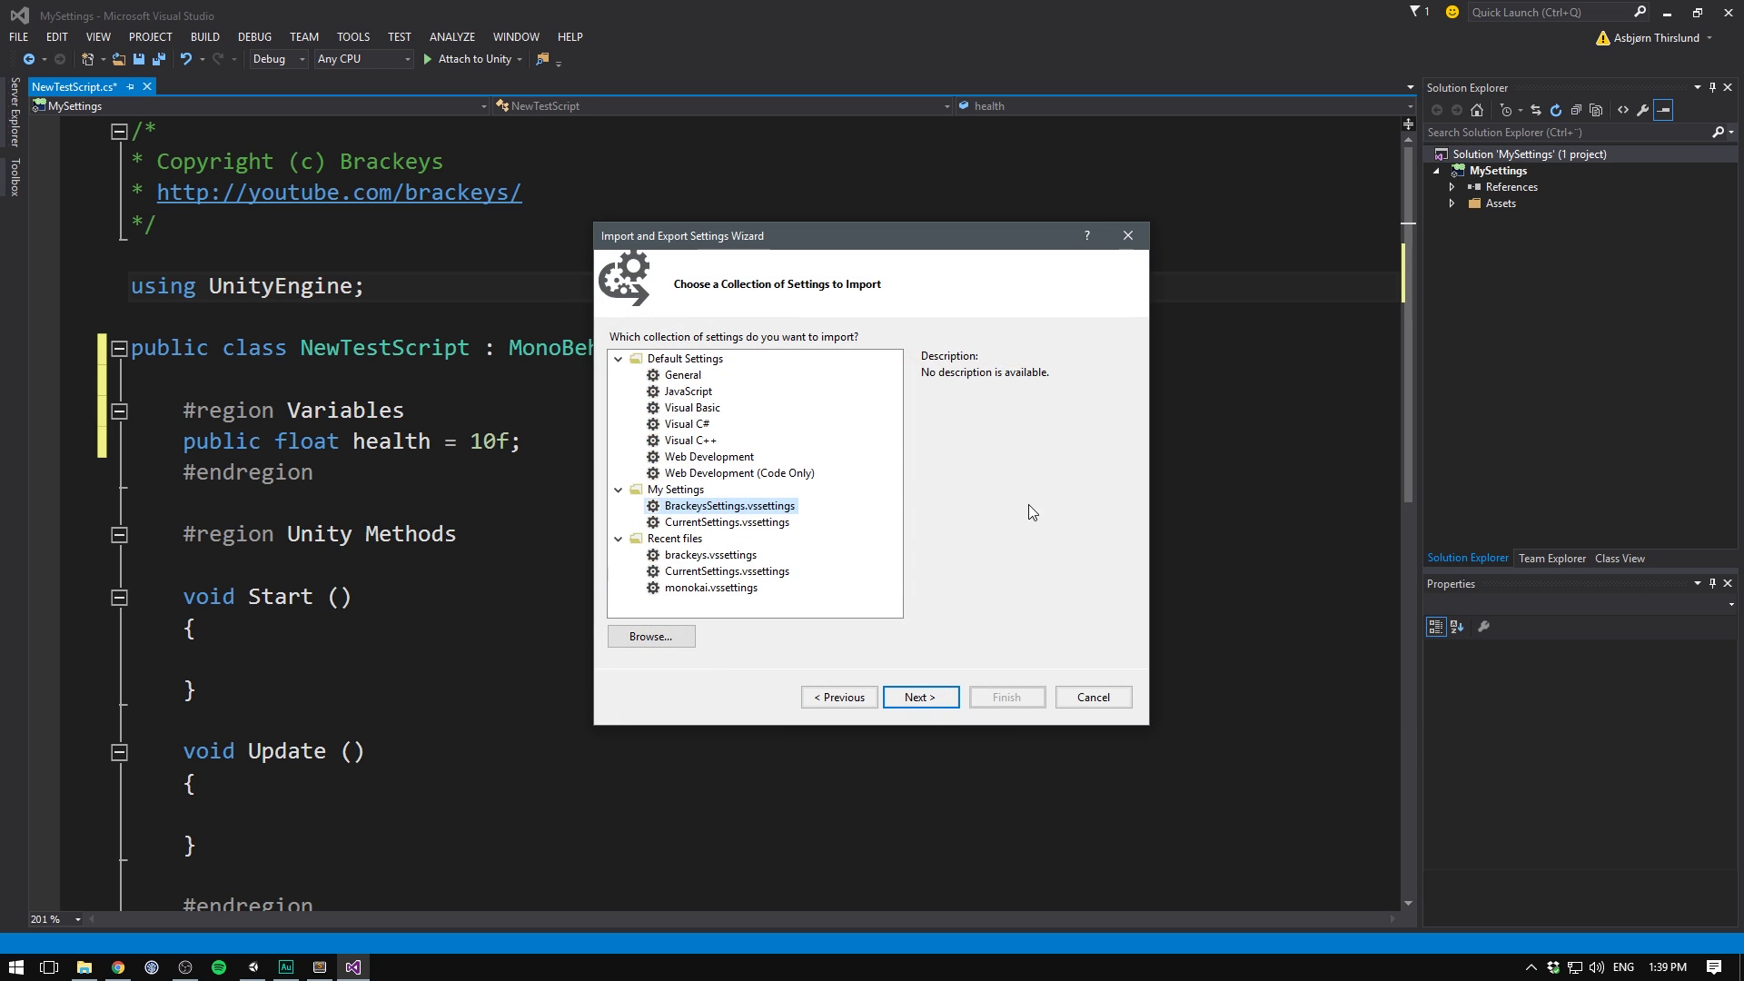
left_click(921, 696)
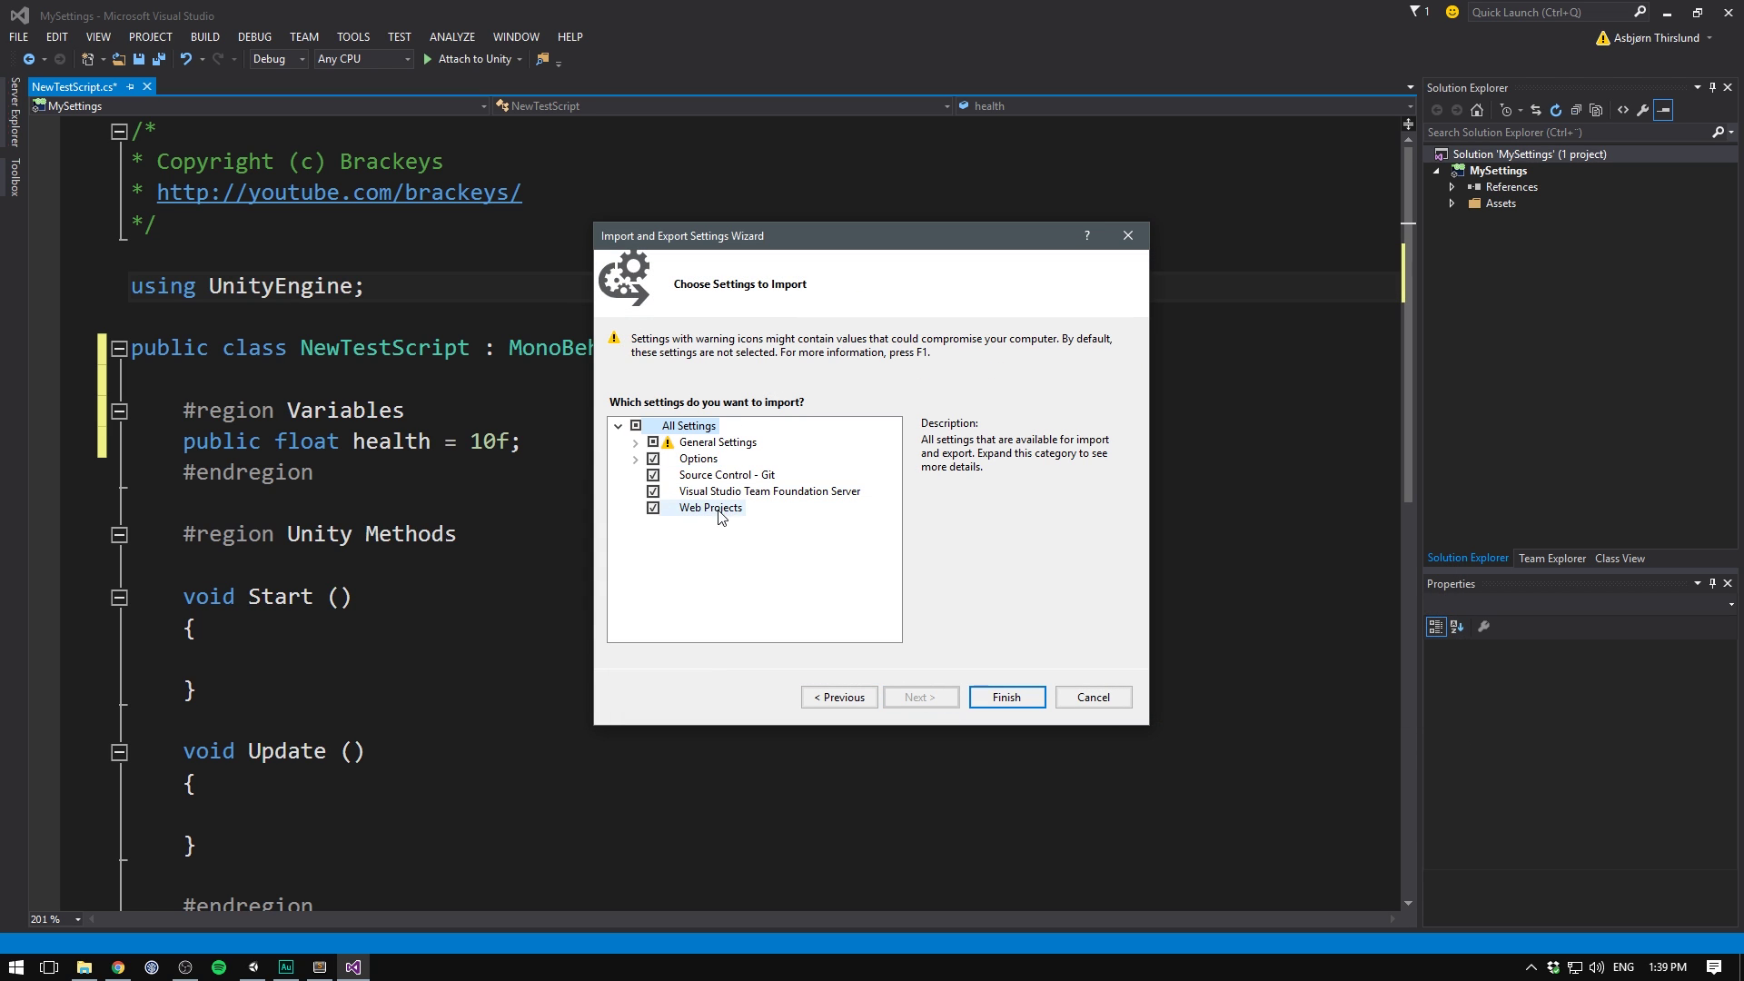
left_click(1006, 696)
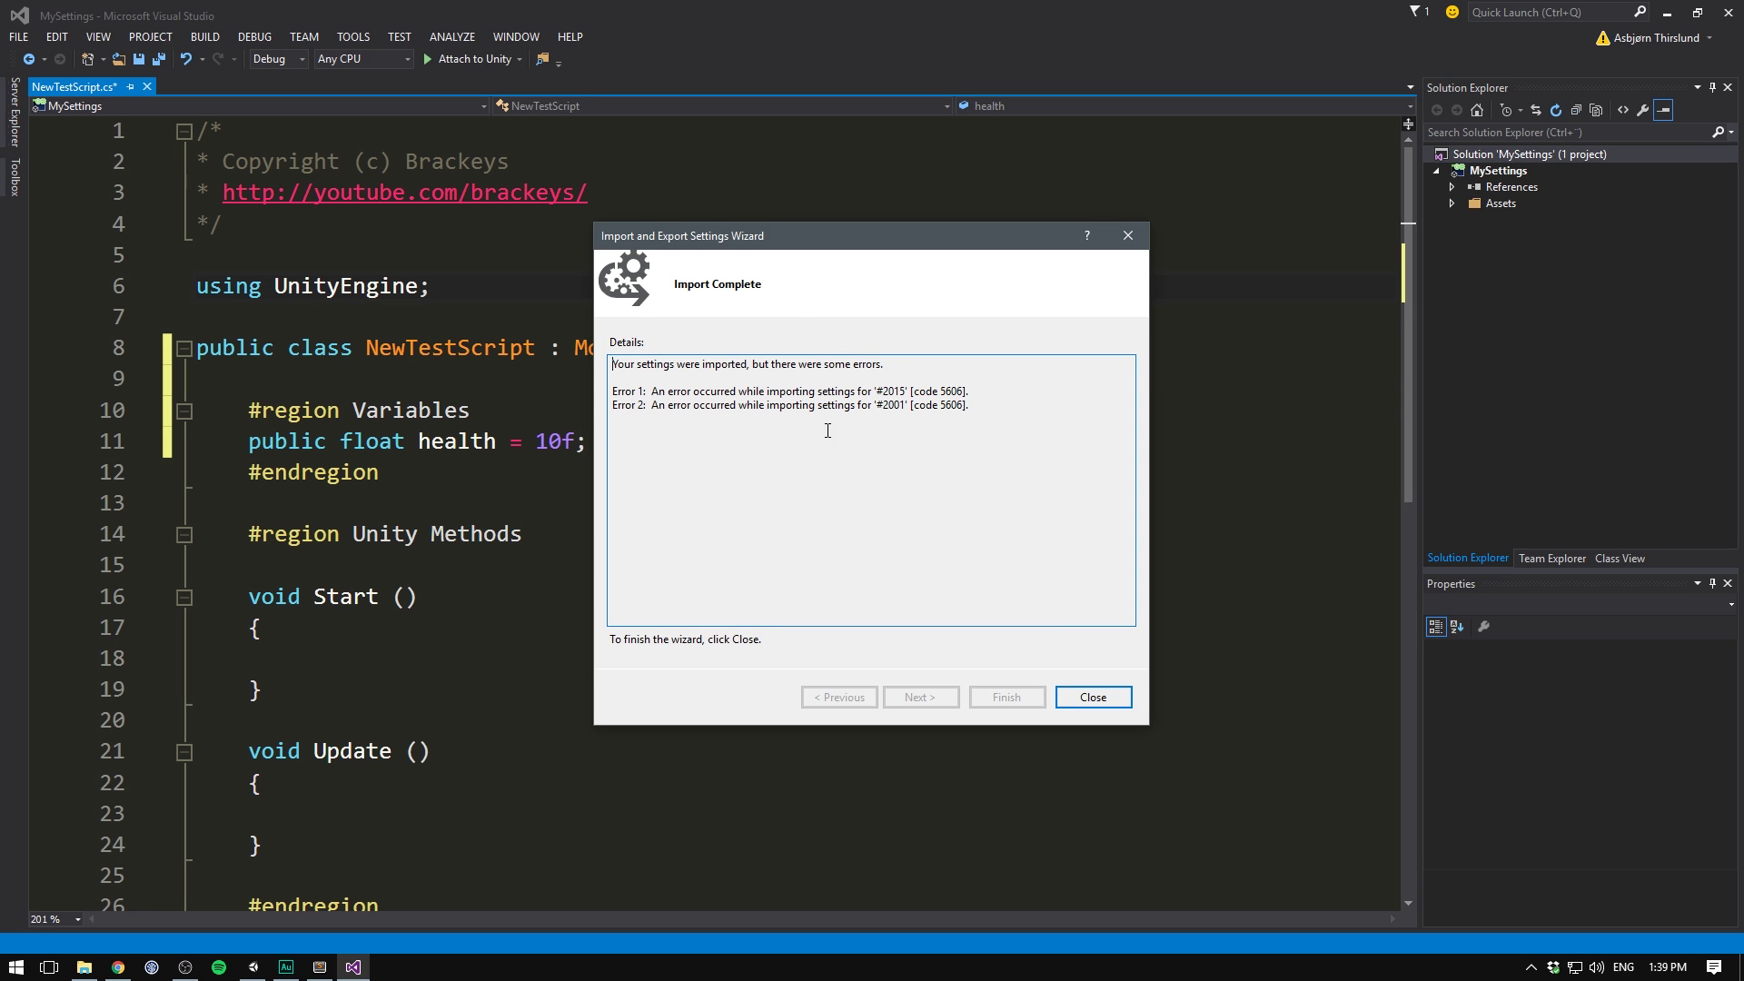
Step: Close the import summary, scroll through the script to review the theme, and switch to Chrome
left_click(1089, 697)
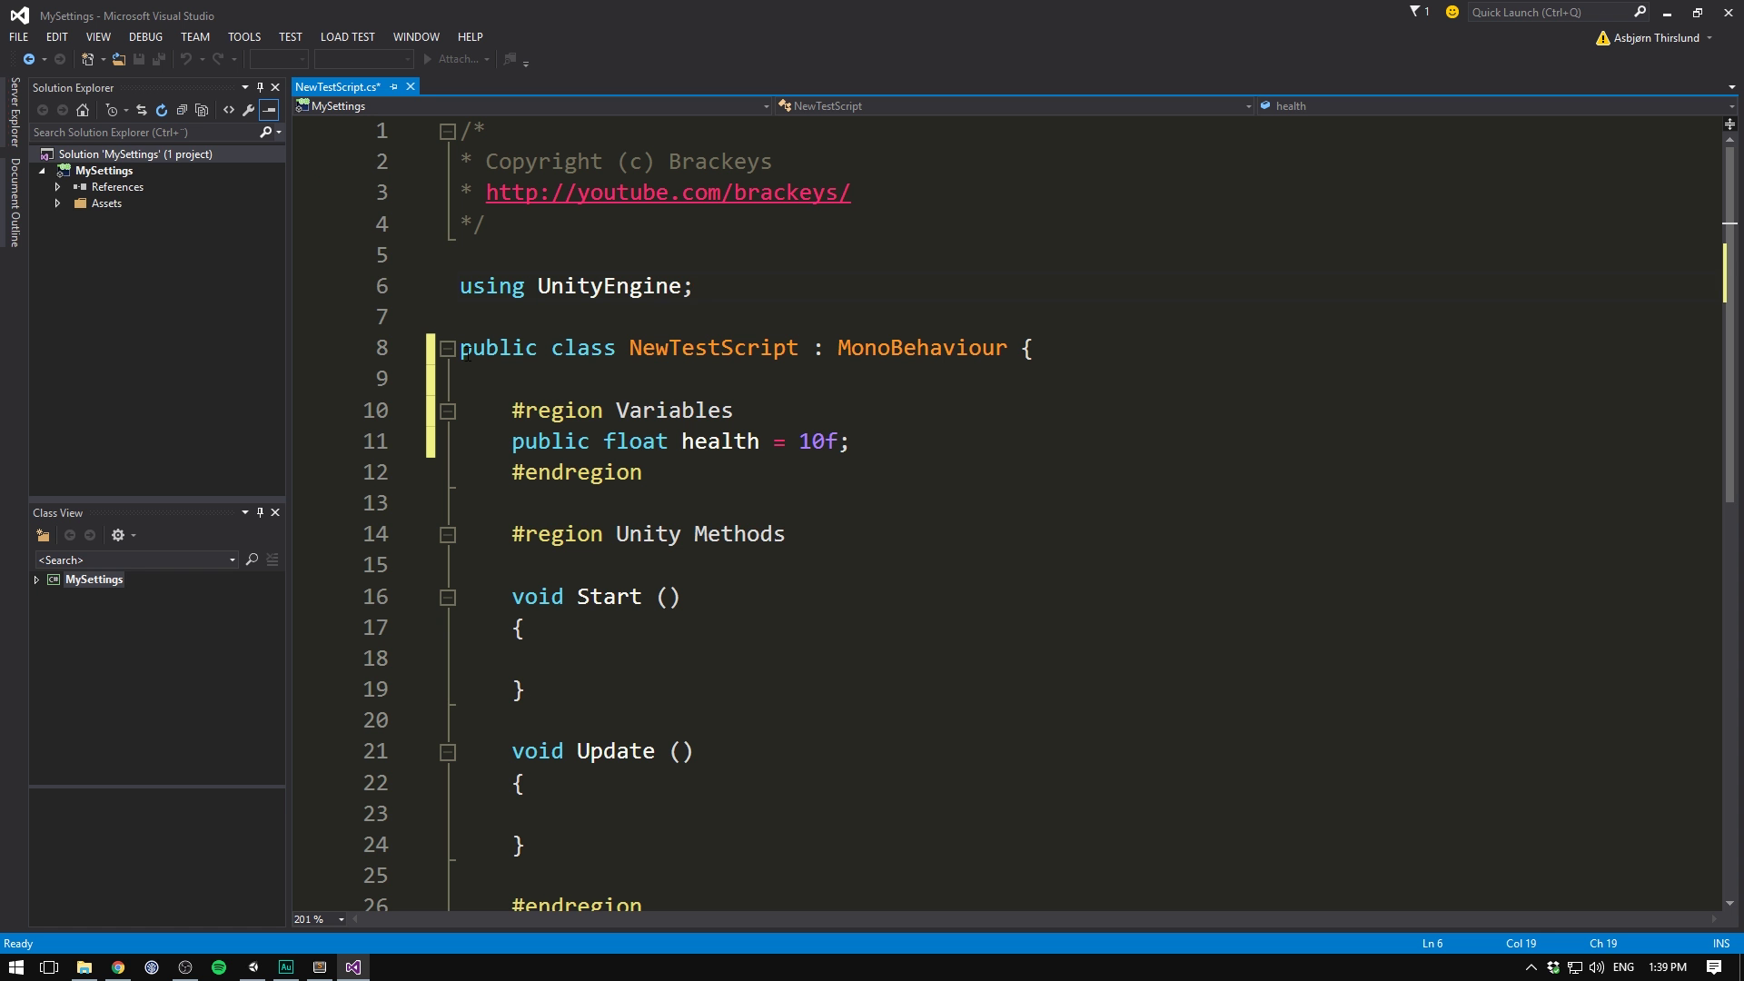
scroll(634, 409, "down", 4)
scroll(679, 415, "up", 4)
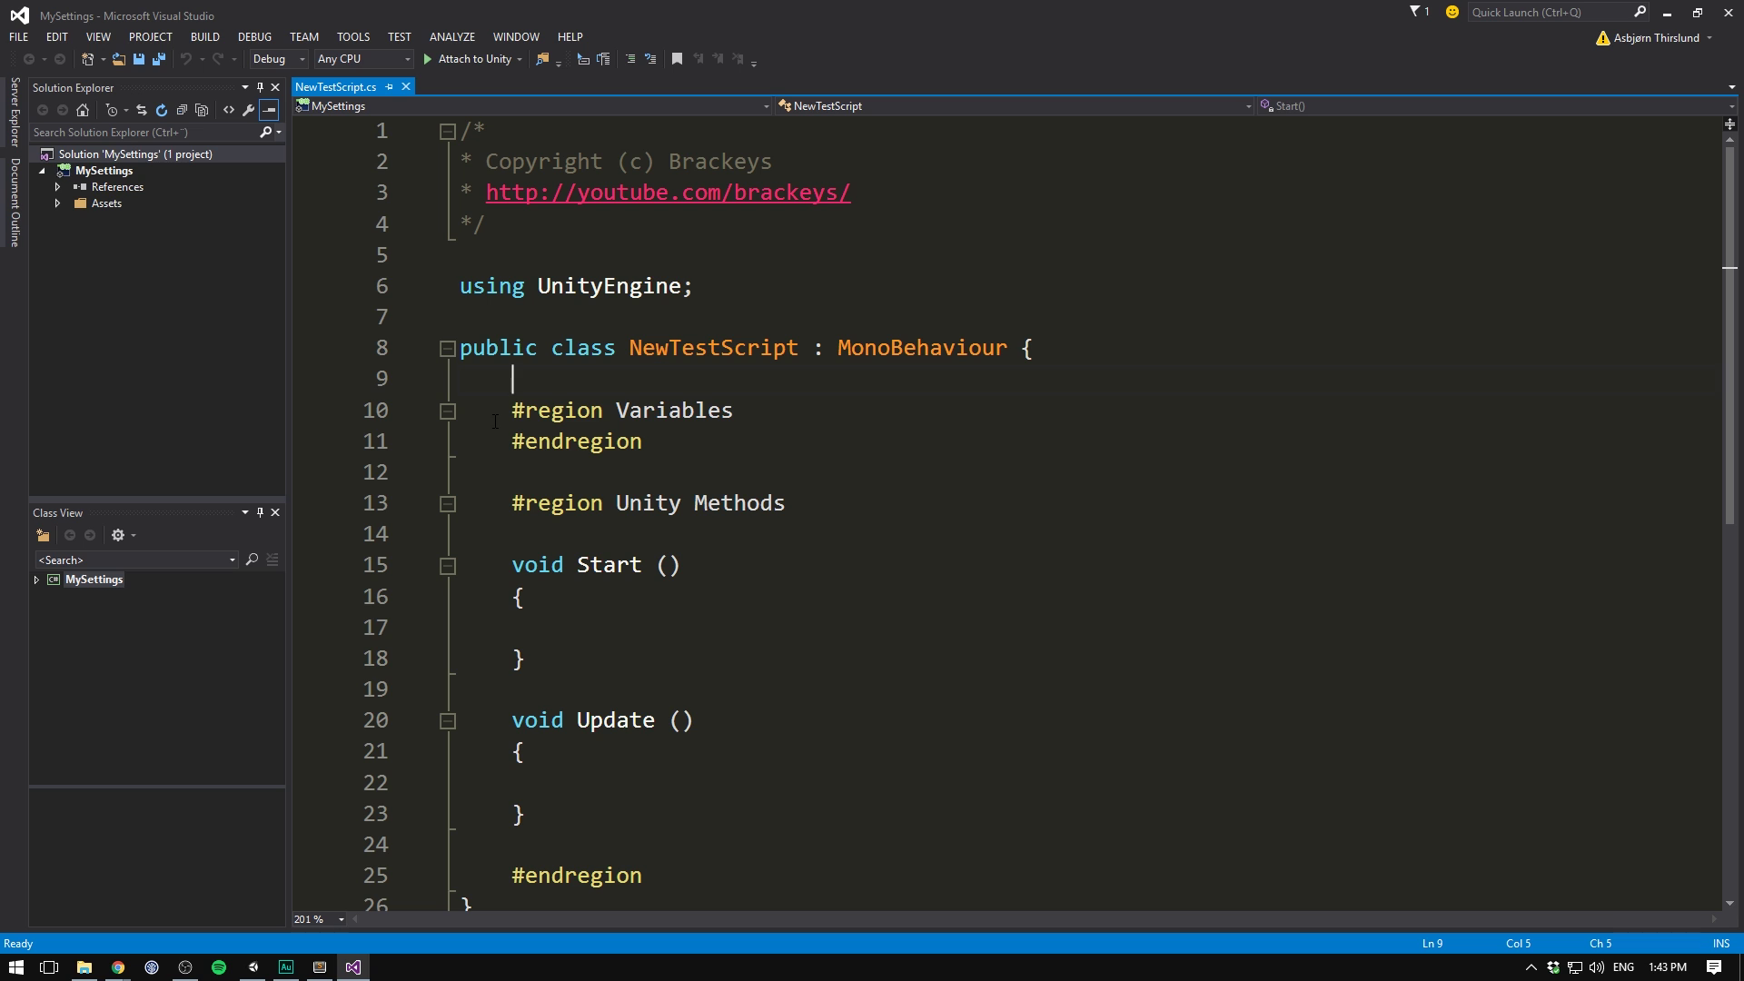
key("alt+Tab")
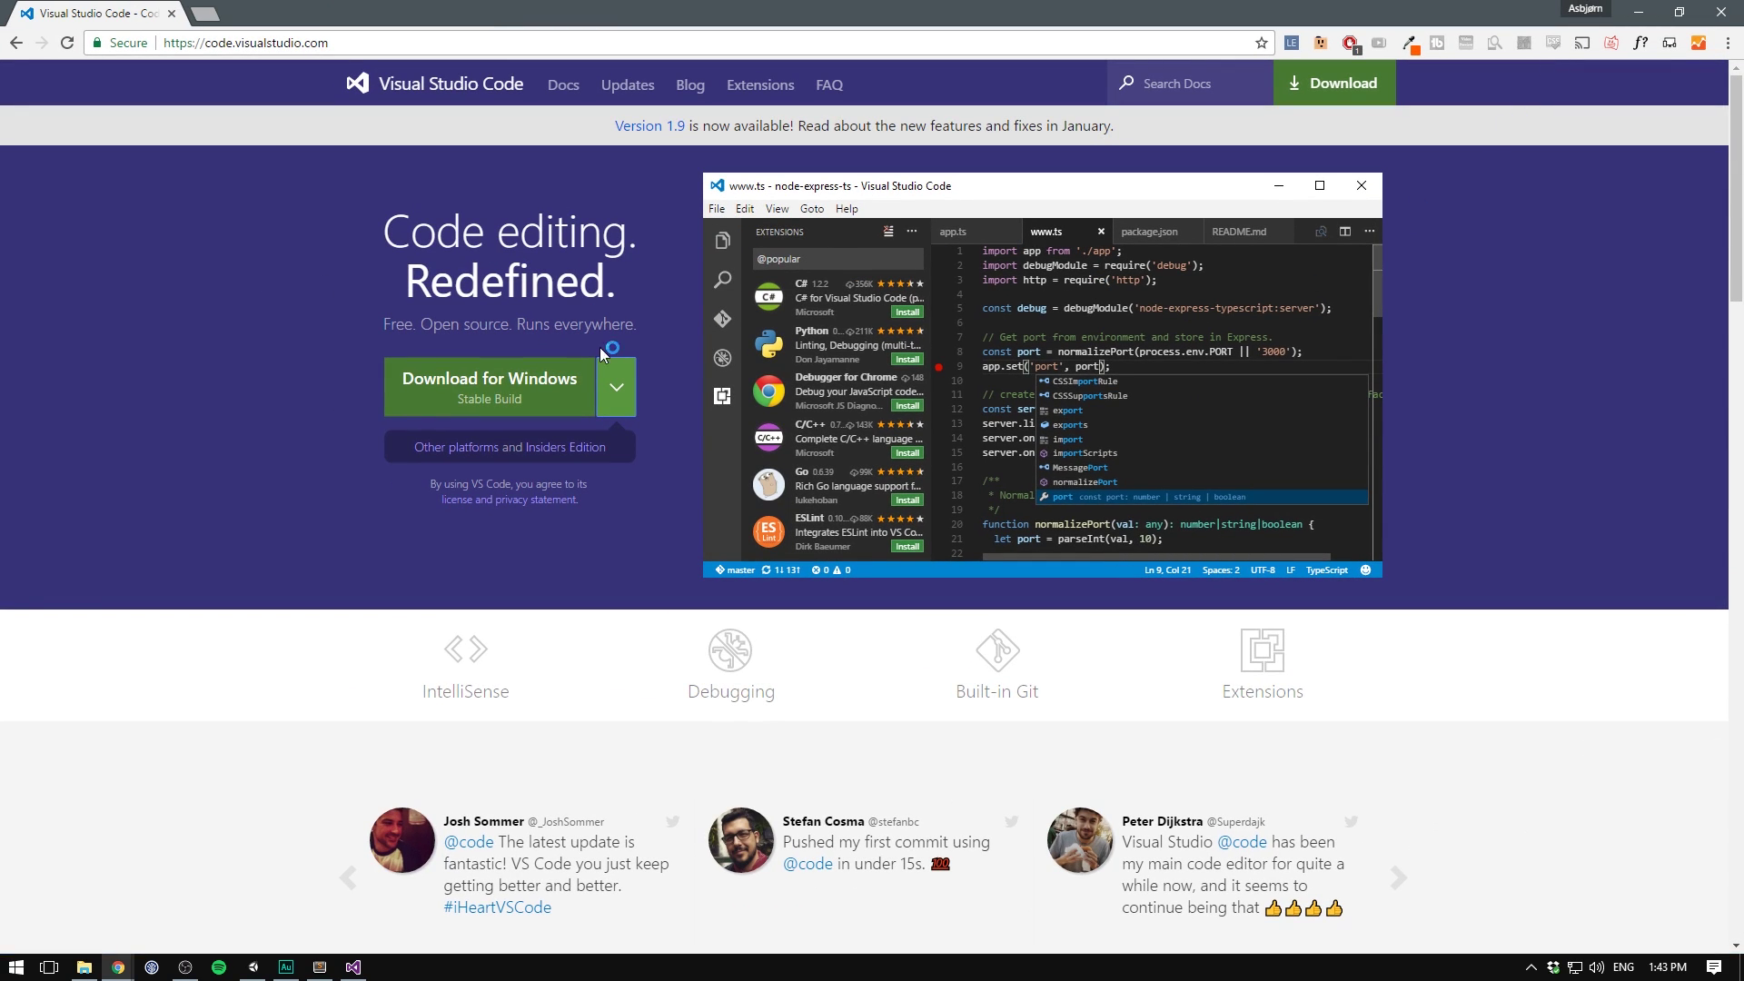
Step: Expand the Download for Windows chevron to show other Visual Studio Code platforms
left_click(621, 389)
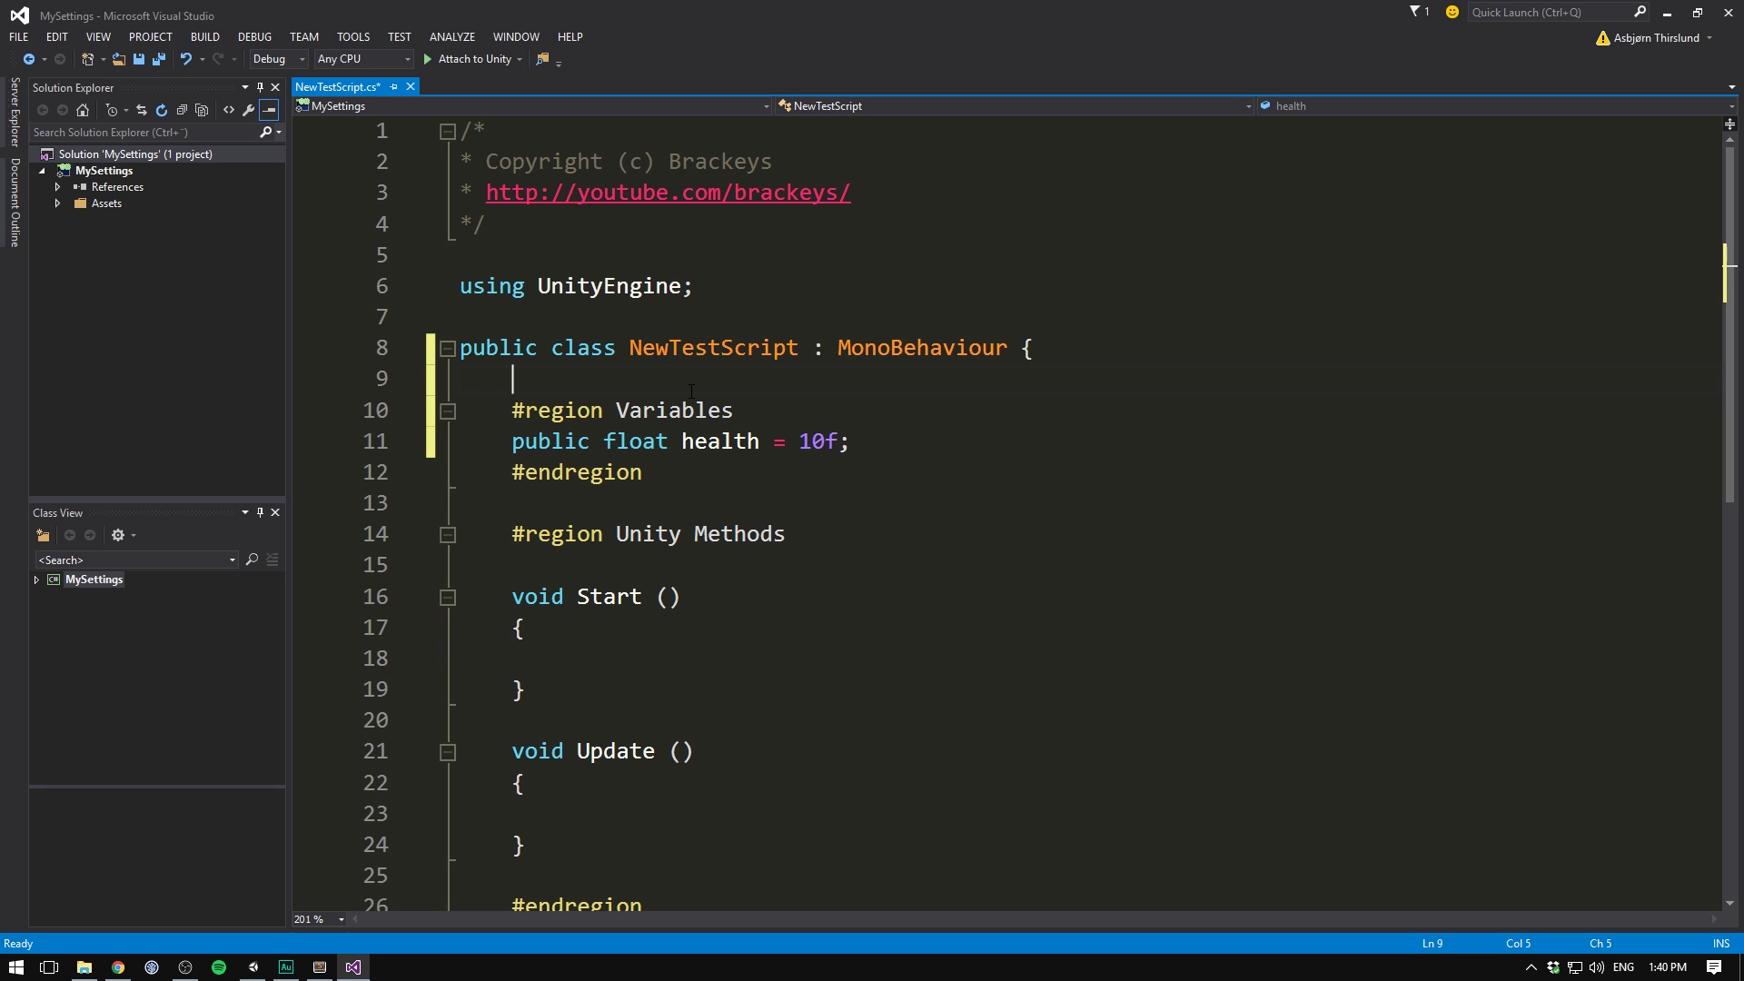
Step: Confirm Strip'em's Unix (LF) line endings and undo the health variable line
left_click(350, 37)
left_click(374, 61)
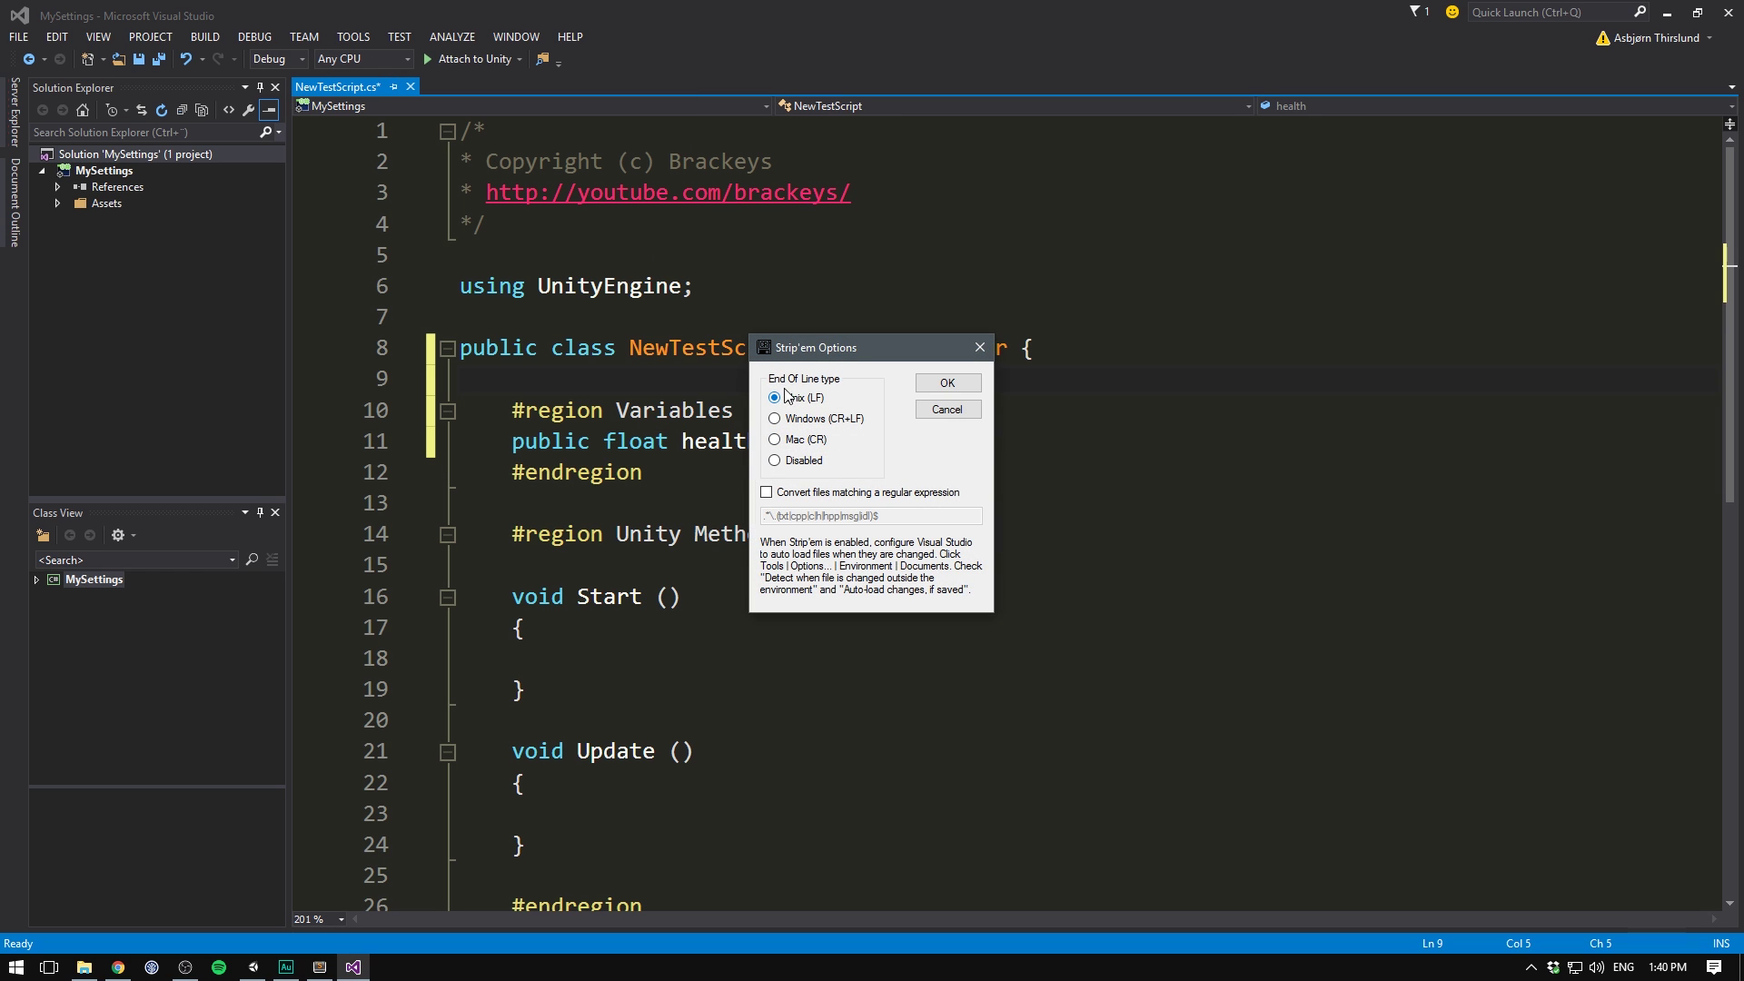
left_click(945, 409)
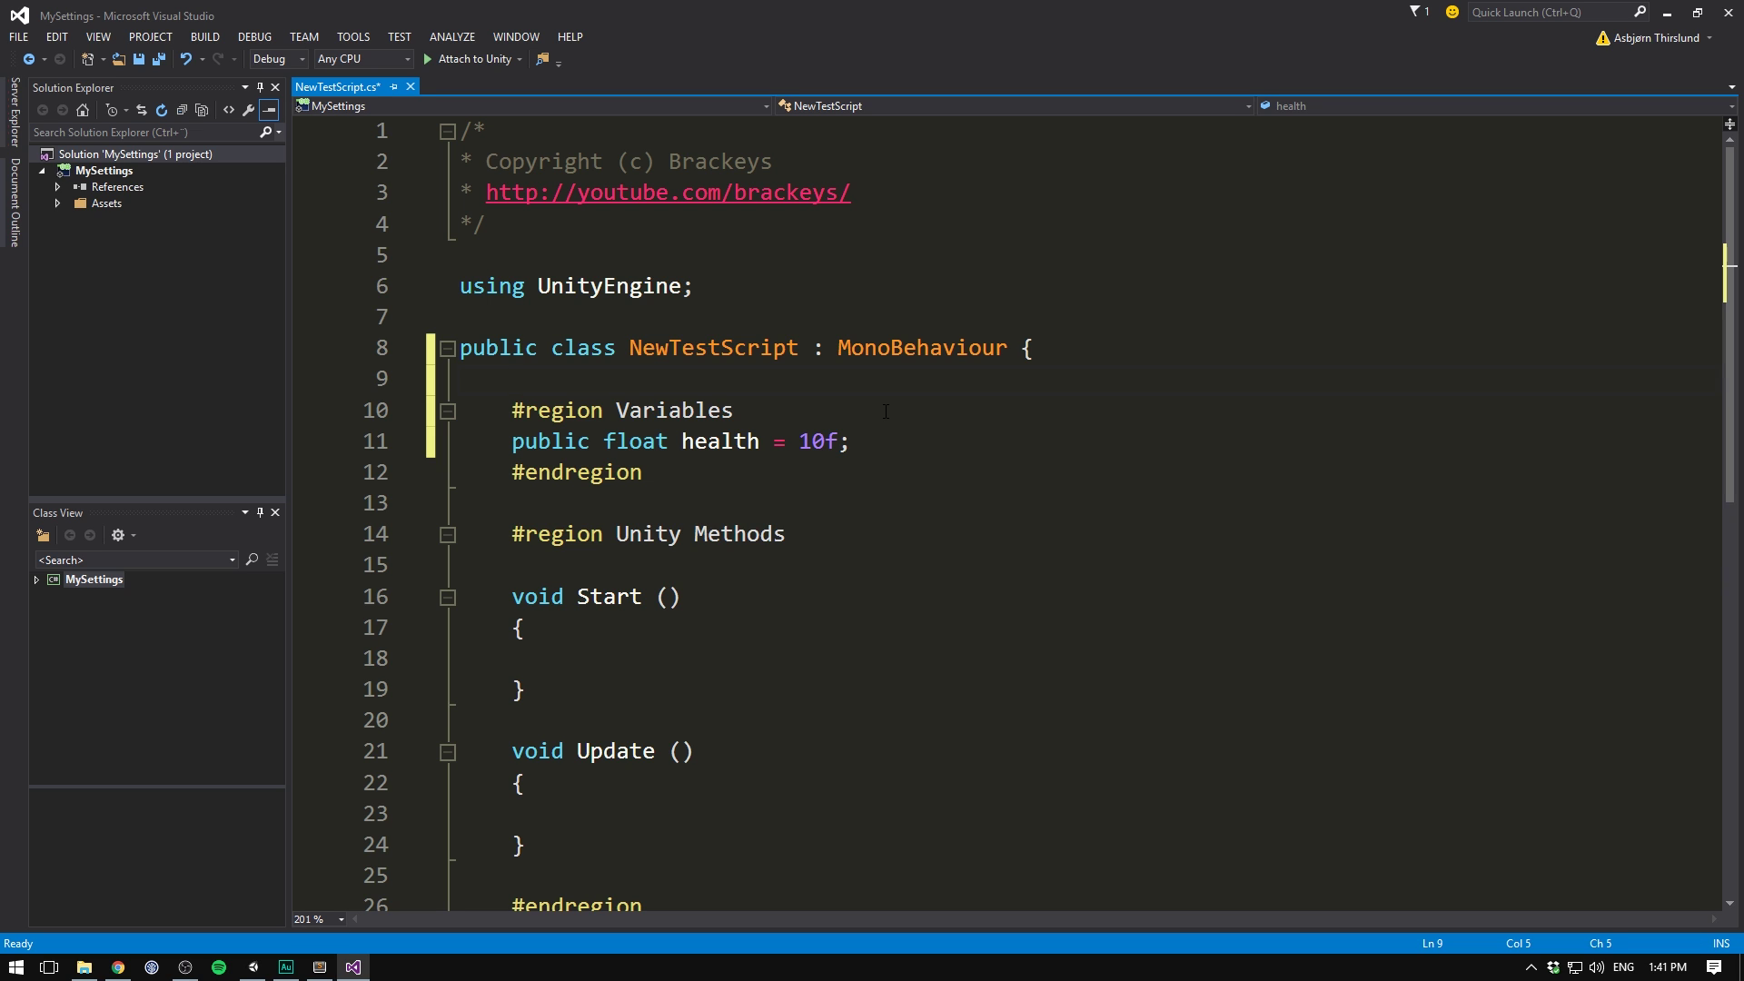
key("ctrl+z")
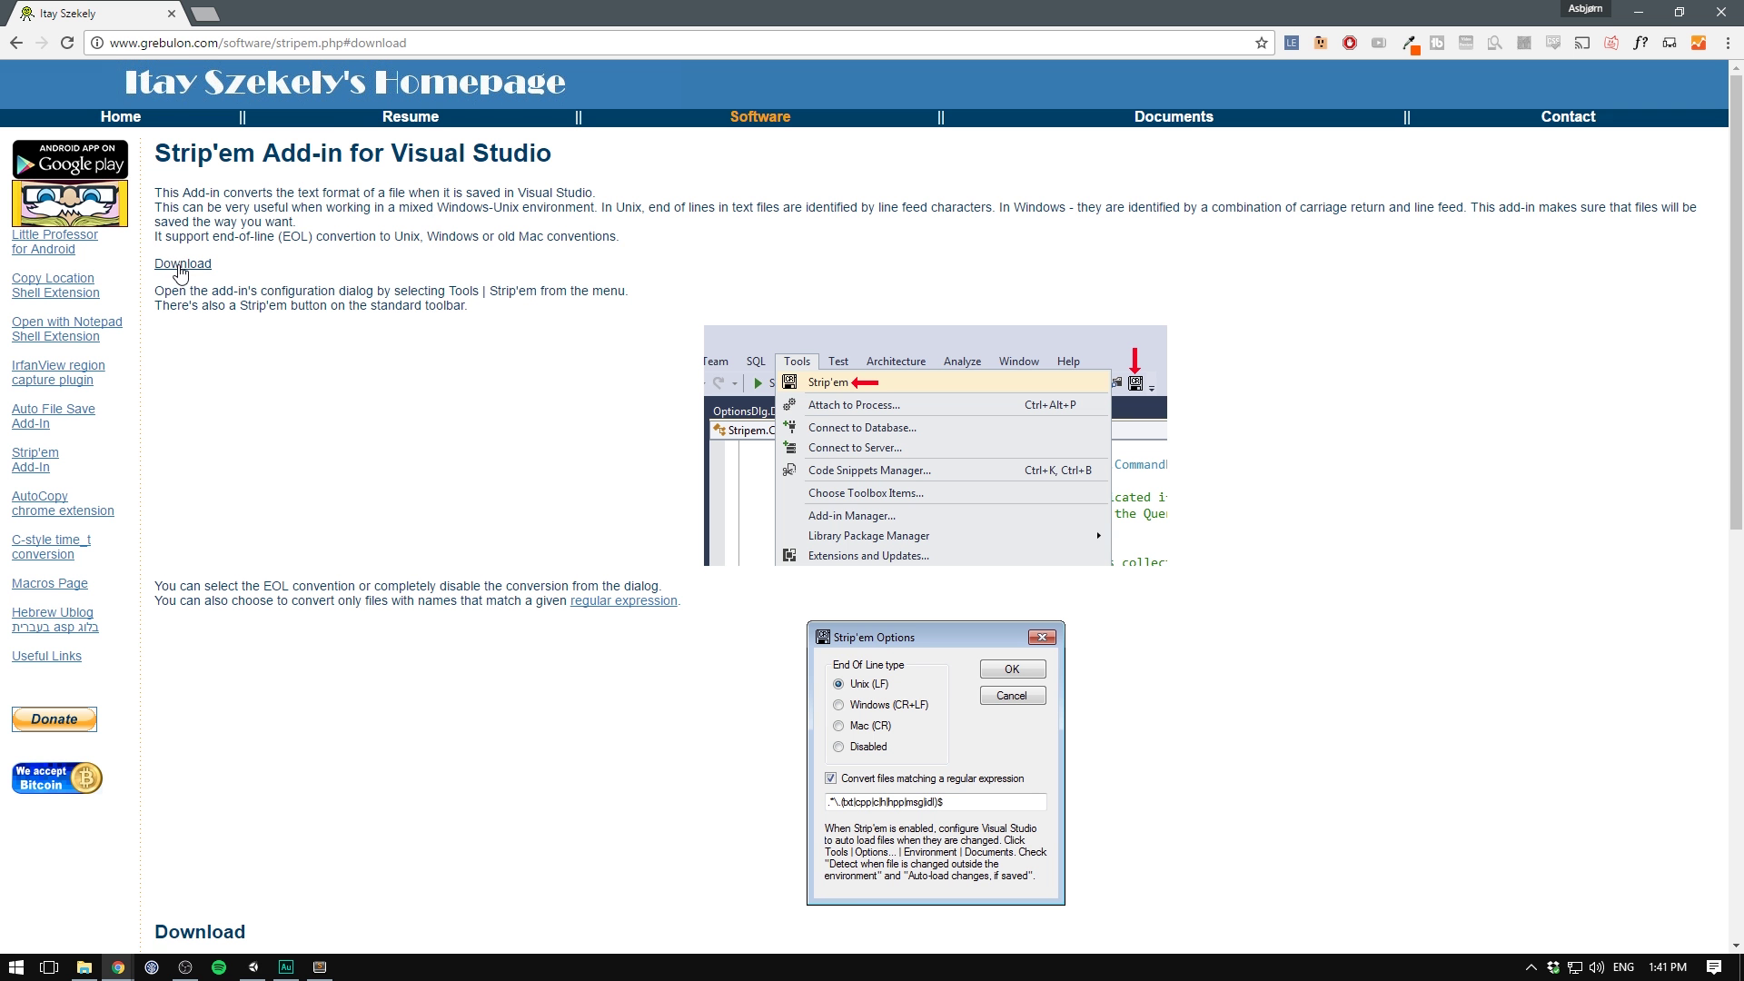
Step: Download the Strip'em 'Add-in only' for VS 2015 and dismiss the already-installed message
left_click(181, 265)
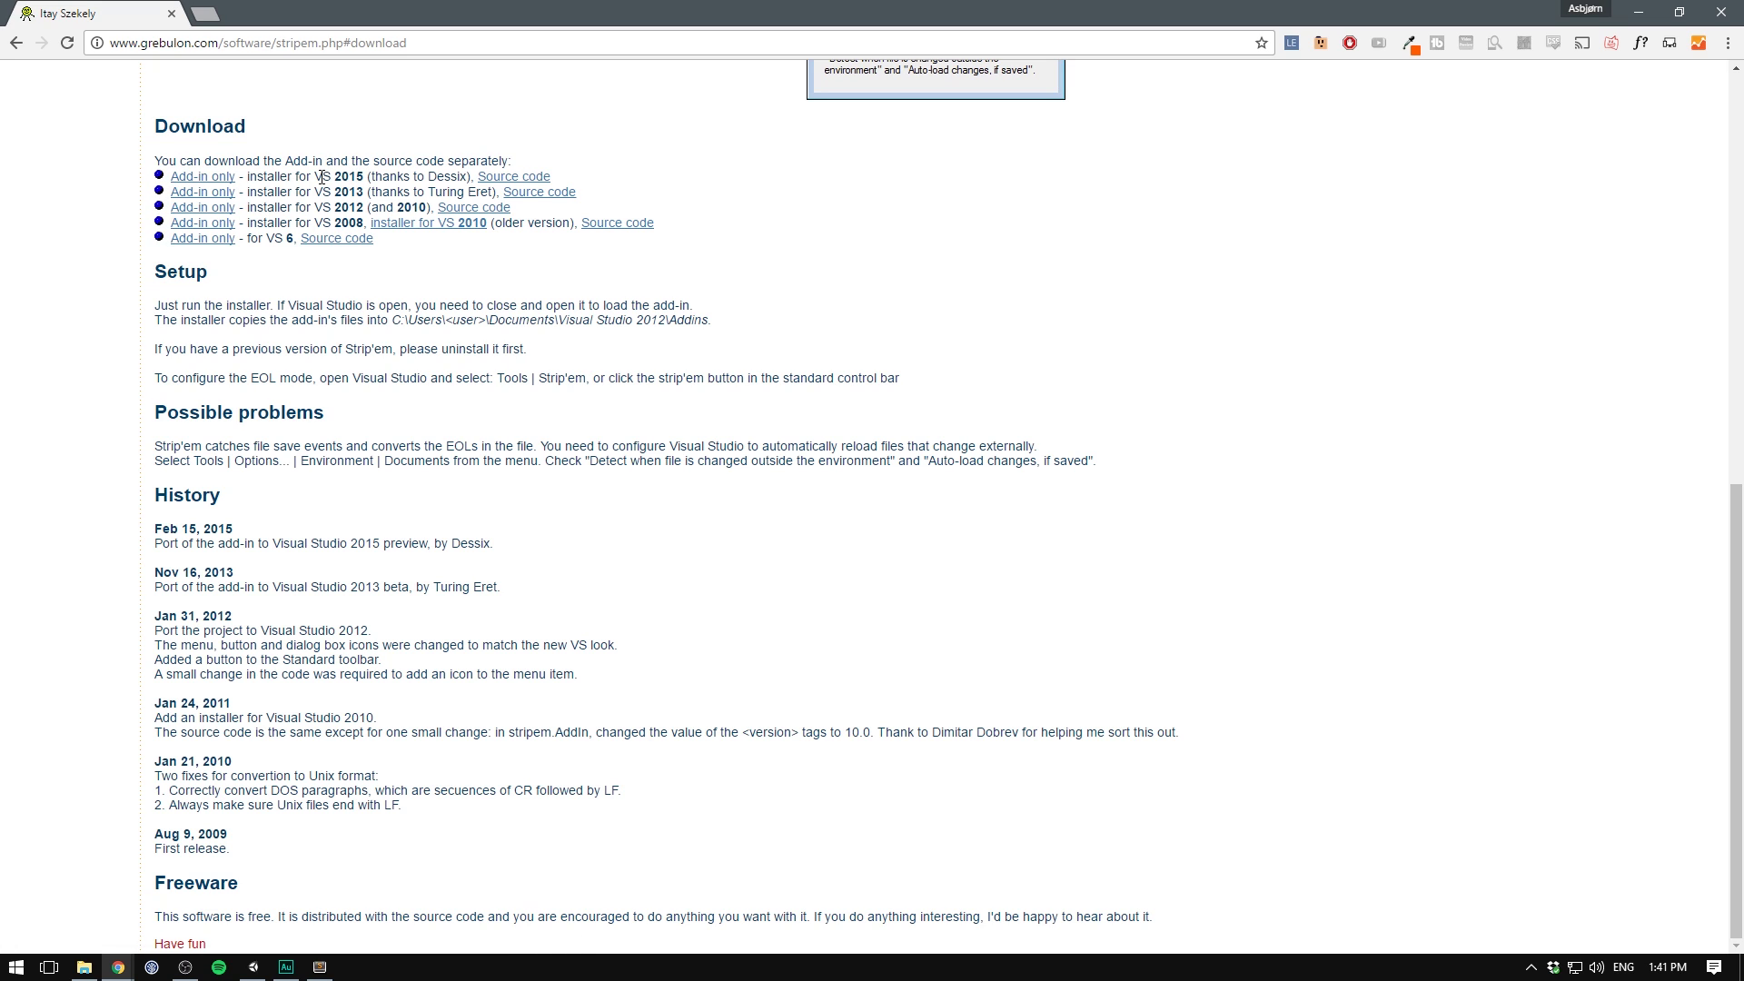
left_click(203, 178)
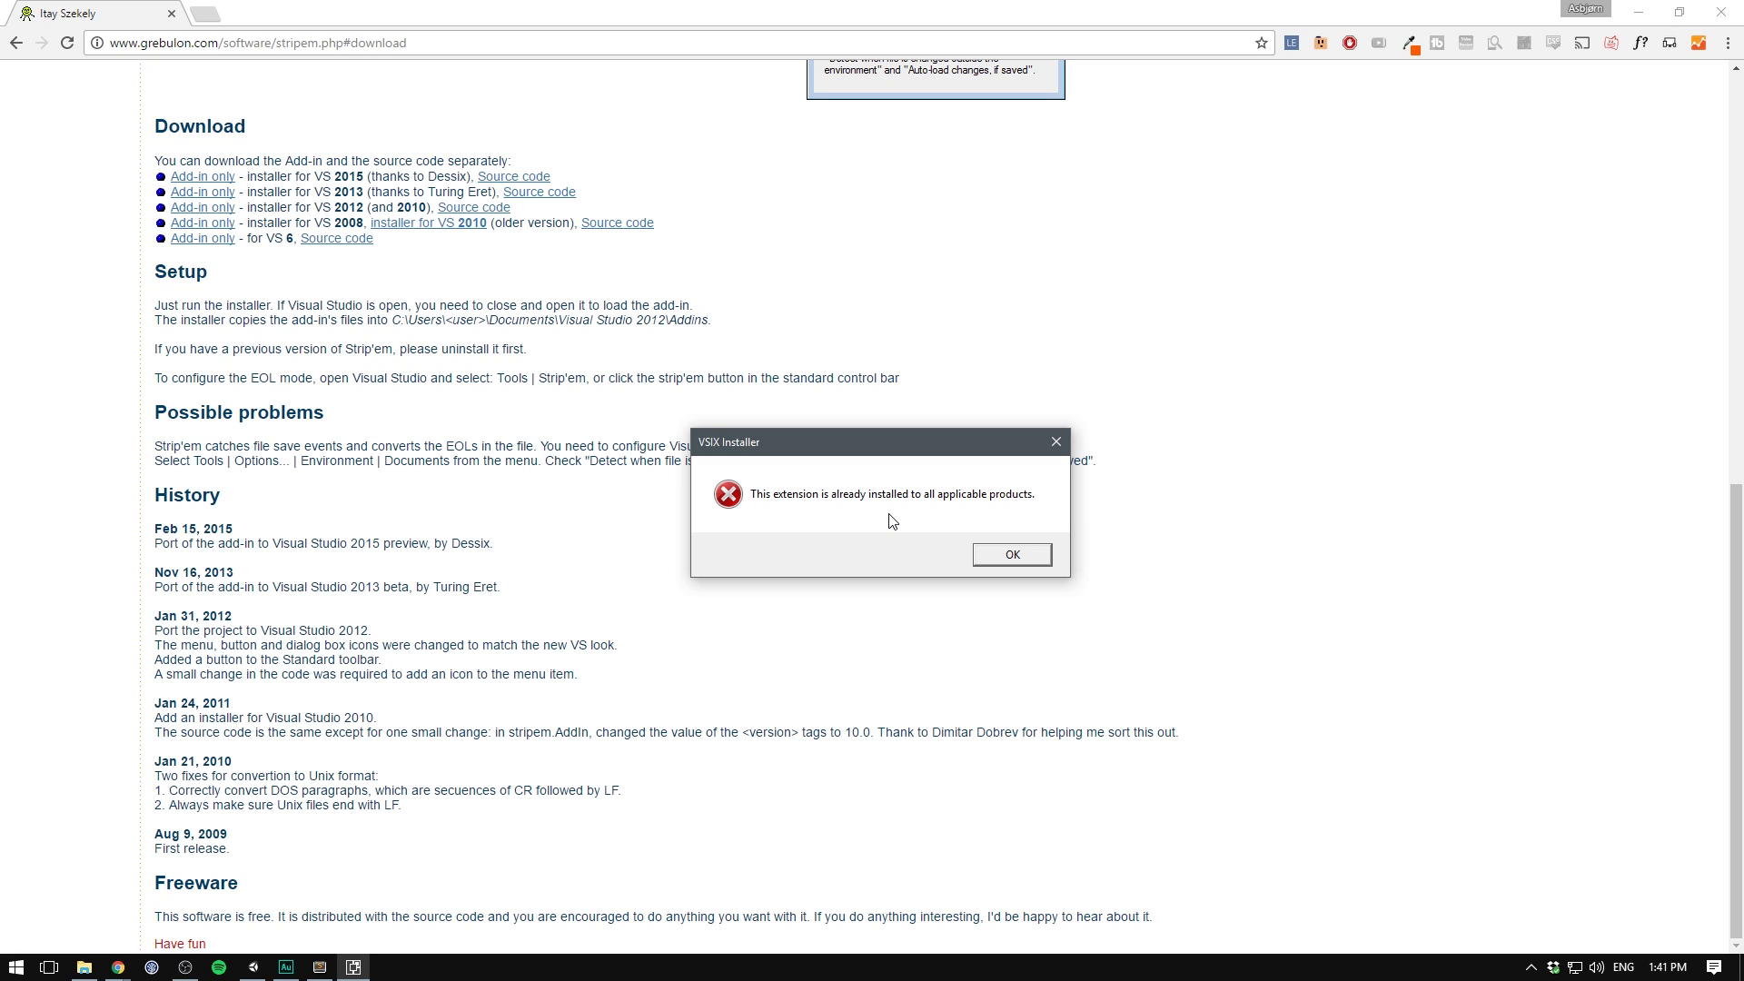
key("Return")
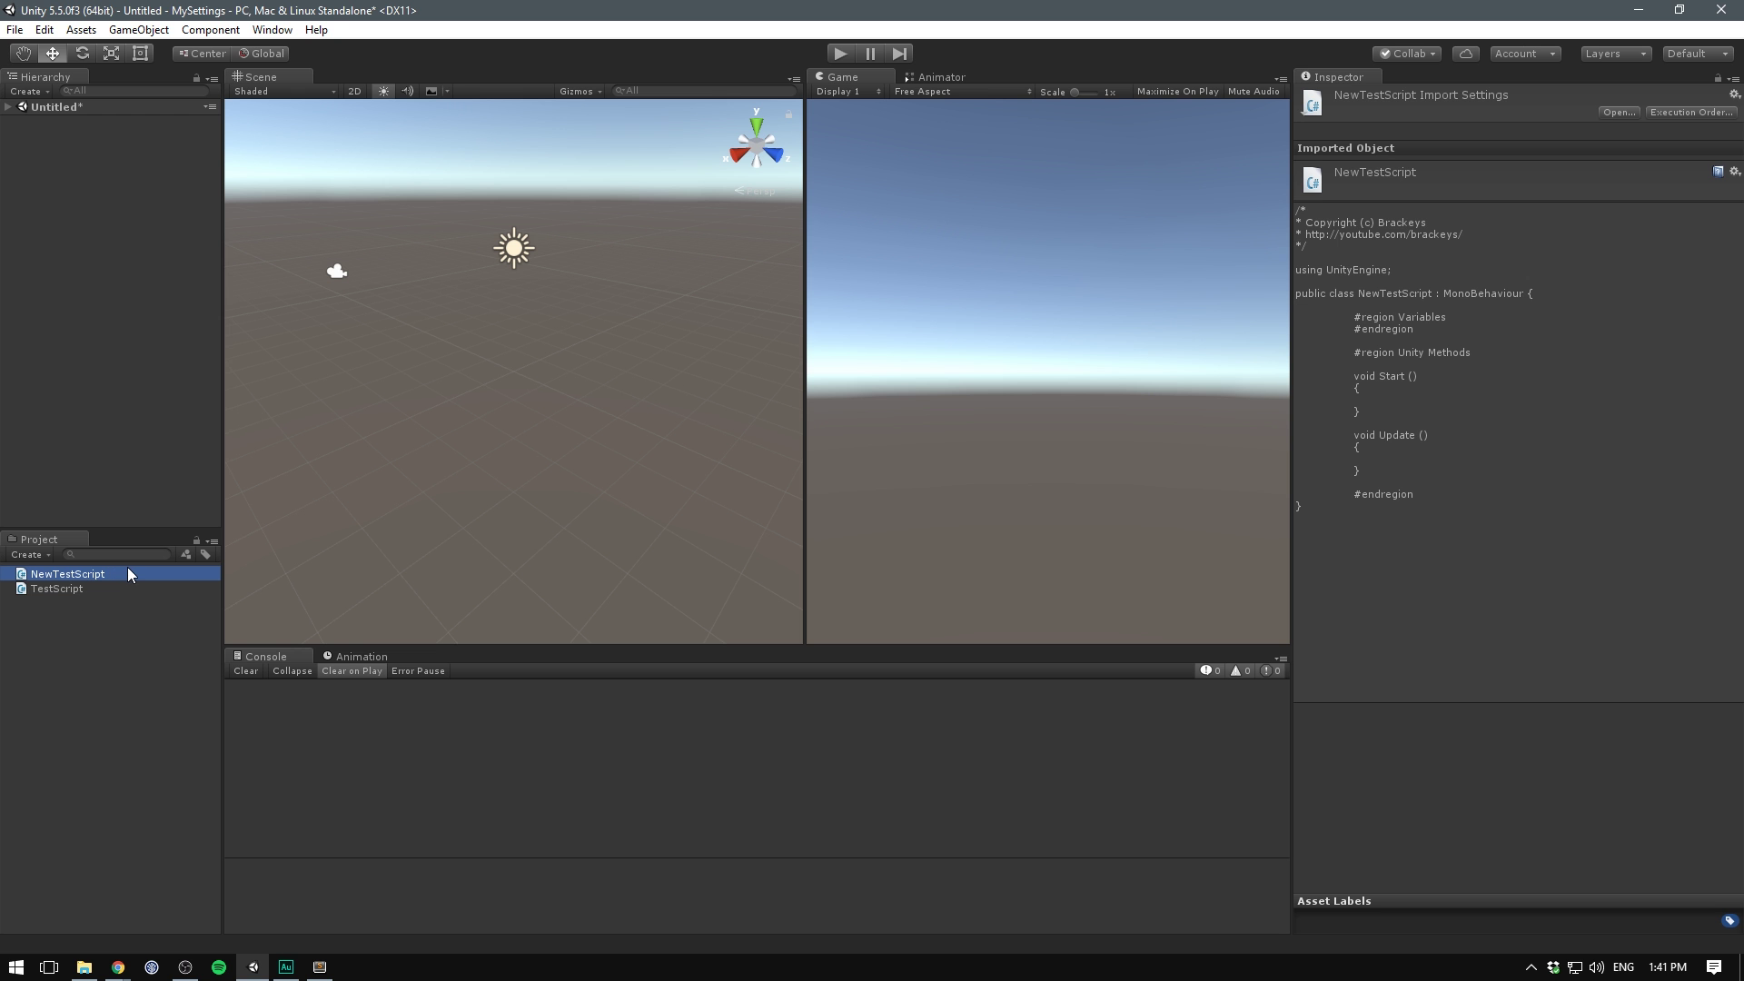
Step: Open NewTestScript from Unity in Visual Studio to view its Variables and Unity Methods regions
double_click(127, 572)
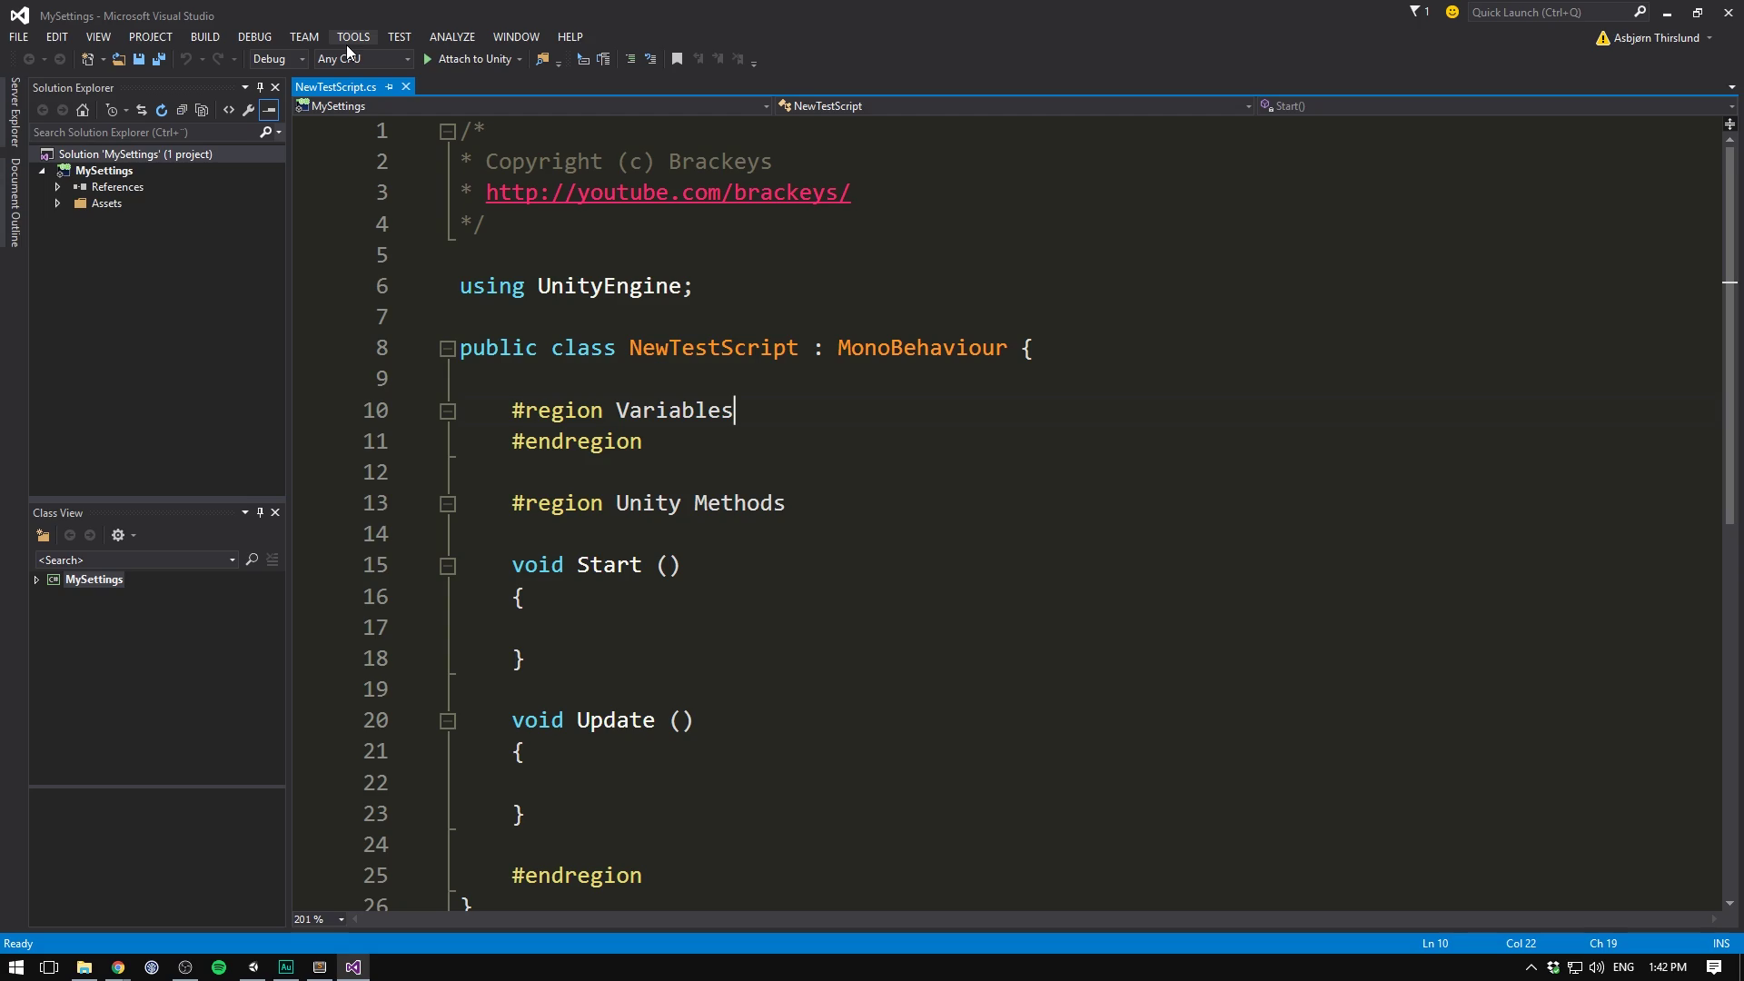